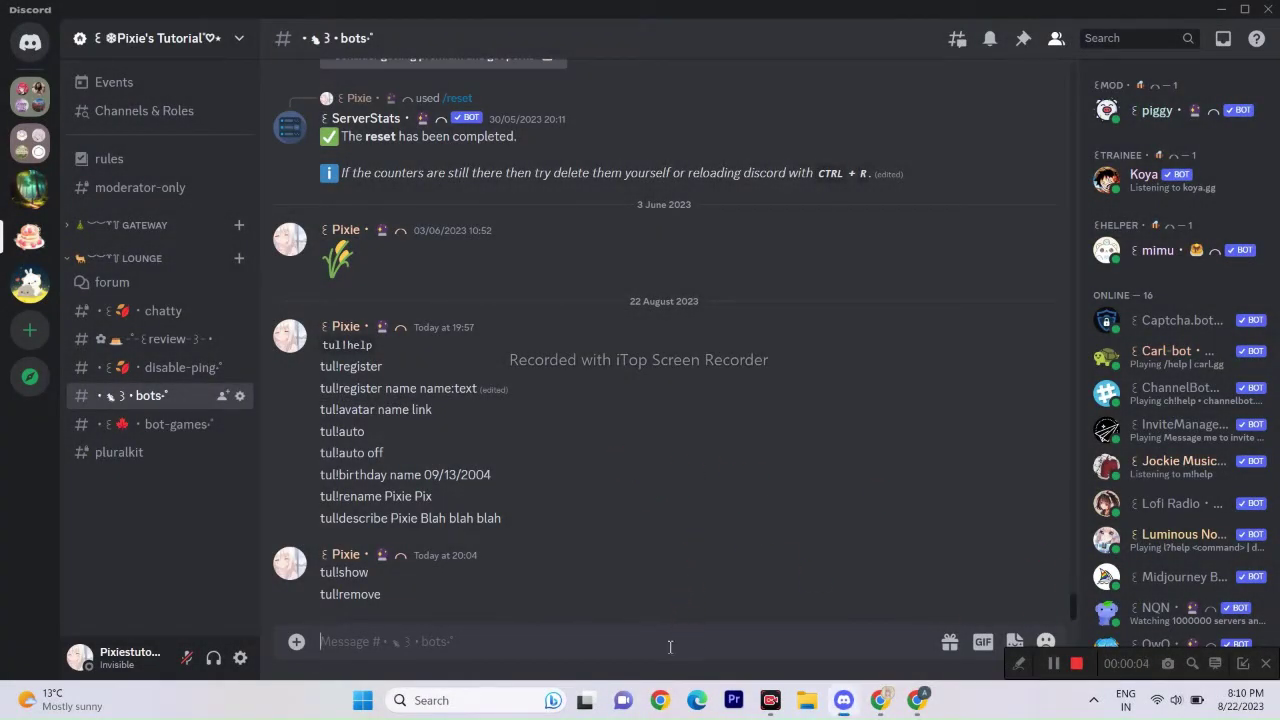
Send a message mentioning the Tupperbox bot in the bots channel.
text(@tupp)
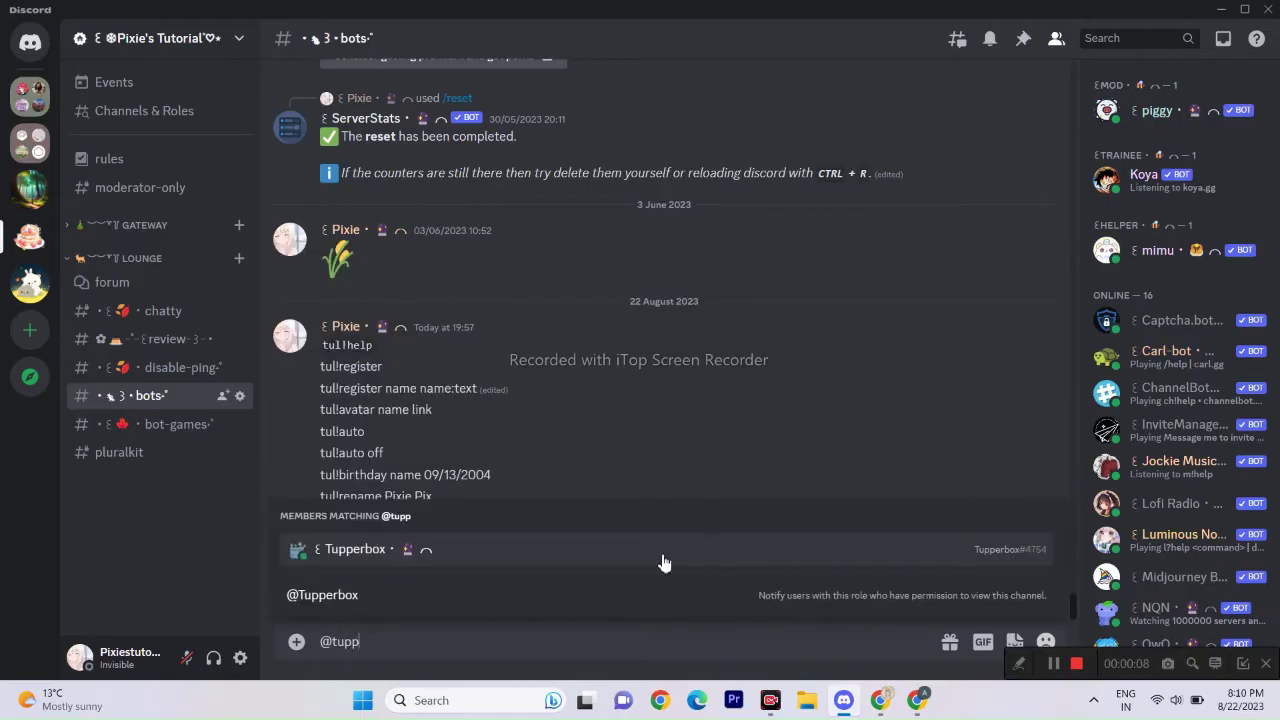
click(665, 556)
key(Return)
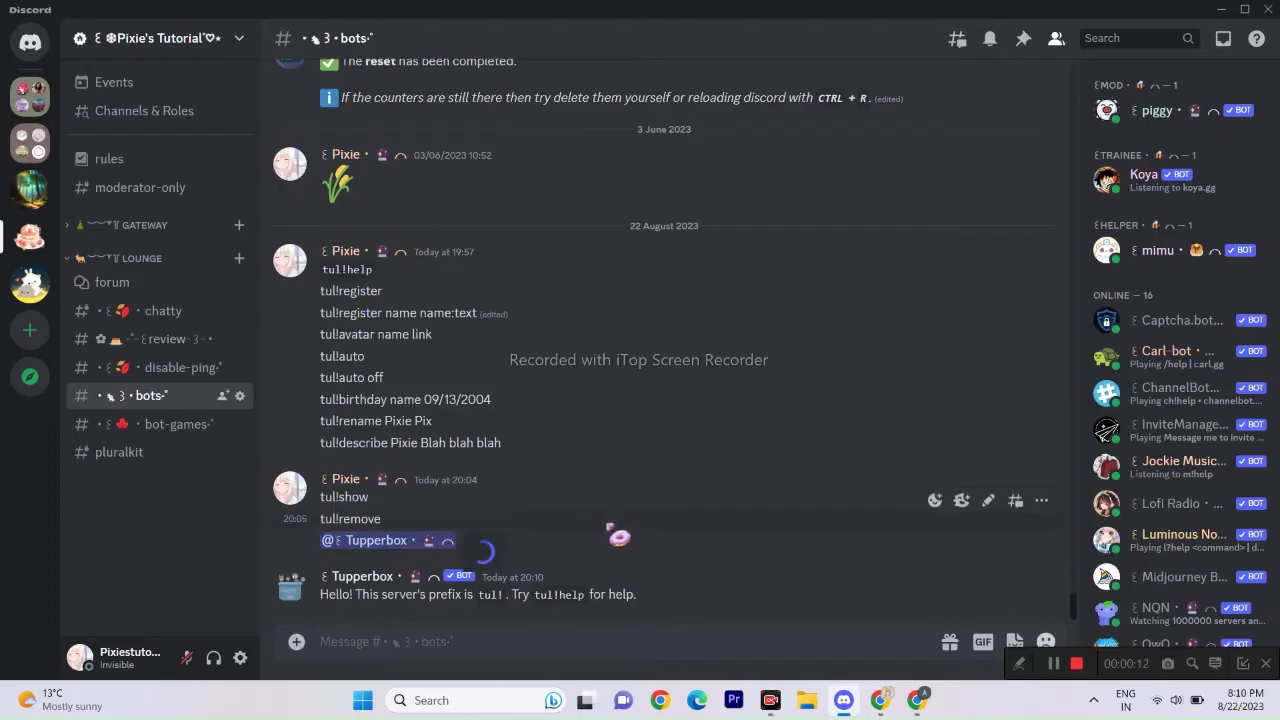
Assign the Owner role to the Tupperbox bot from its profile and close the profile.
click(398, 545)
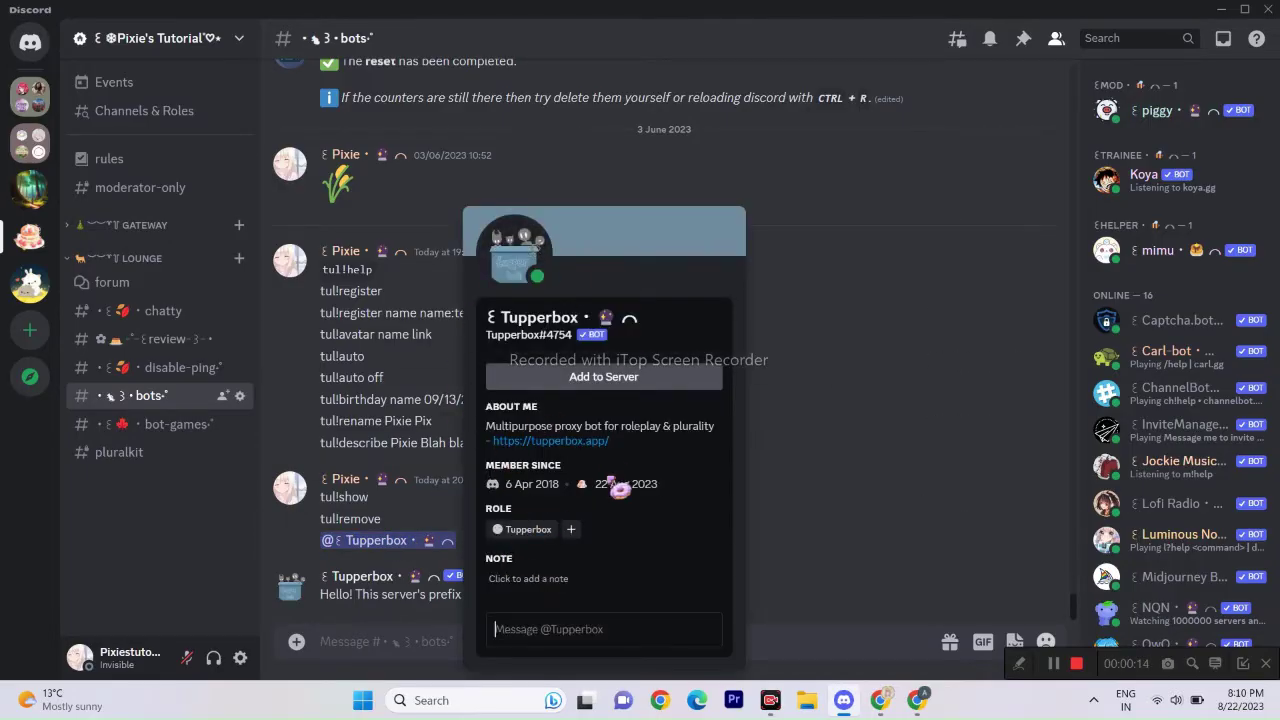
click(571, 530)
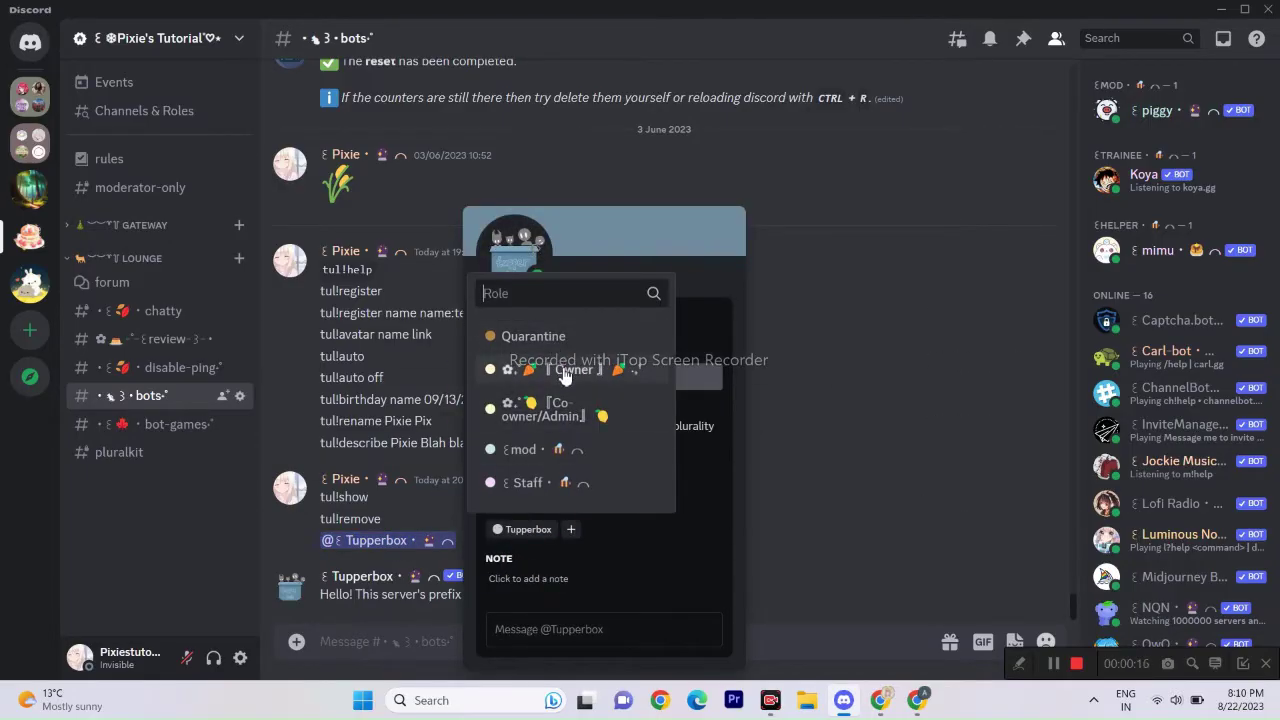
click(565, 372)
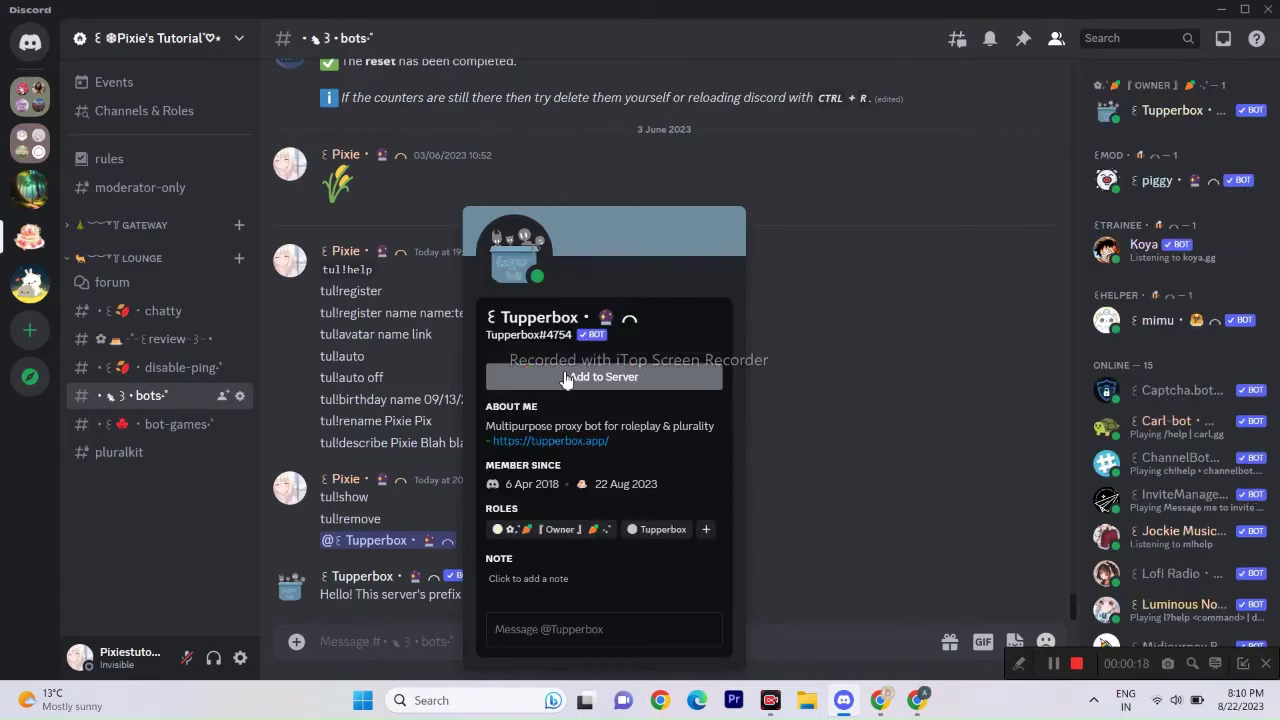
click(797, 512)
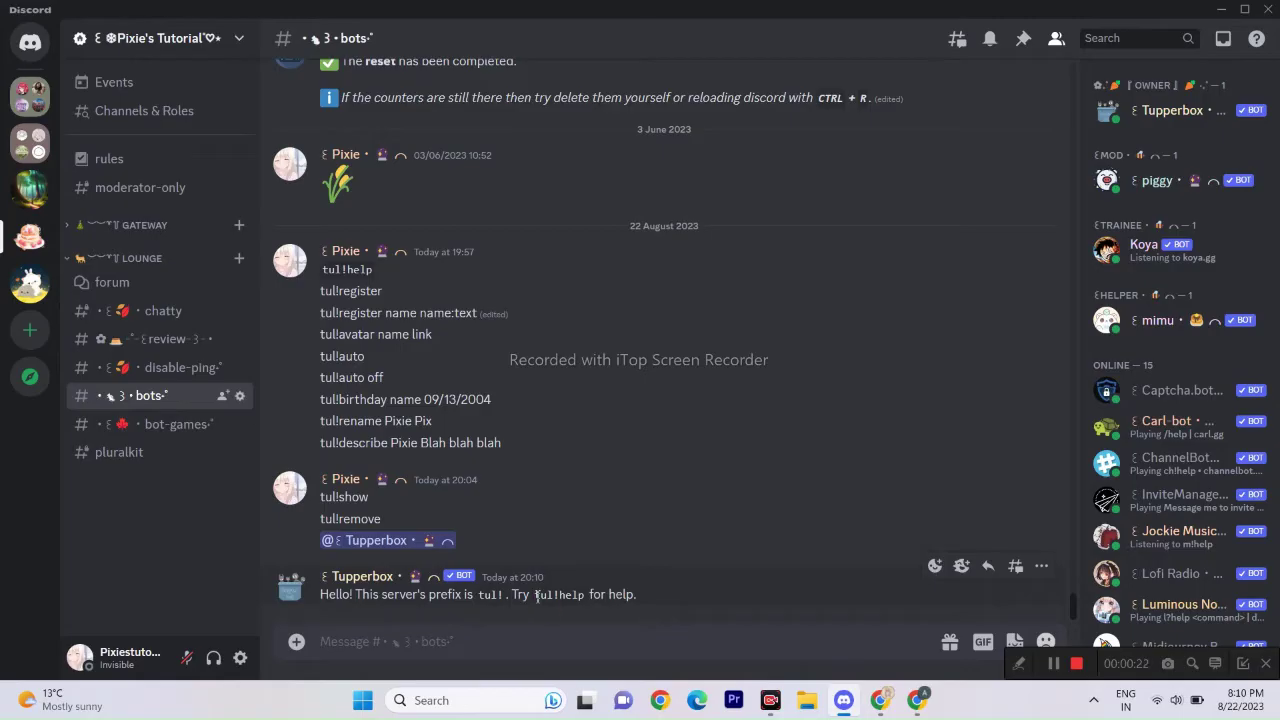
Send the command tul!help in the bots channel.
drag(535, 596, 560, 597)
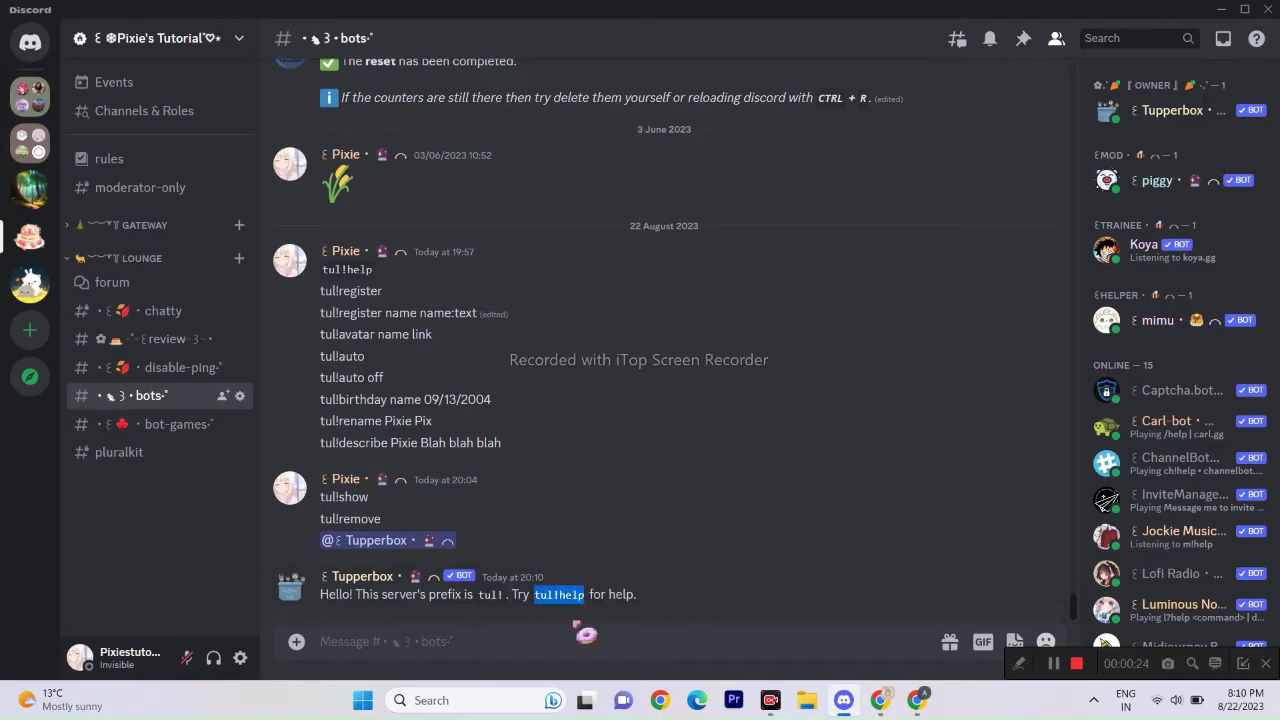
click(516, 652)
text(tul!help)
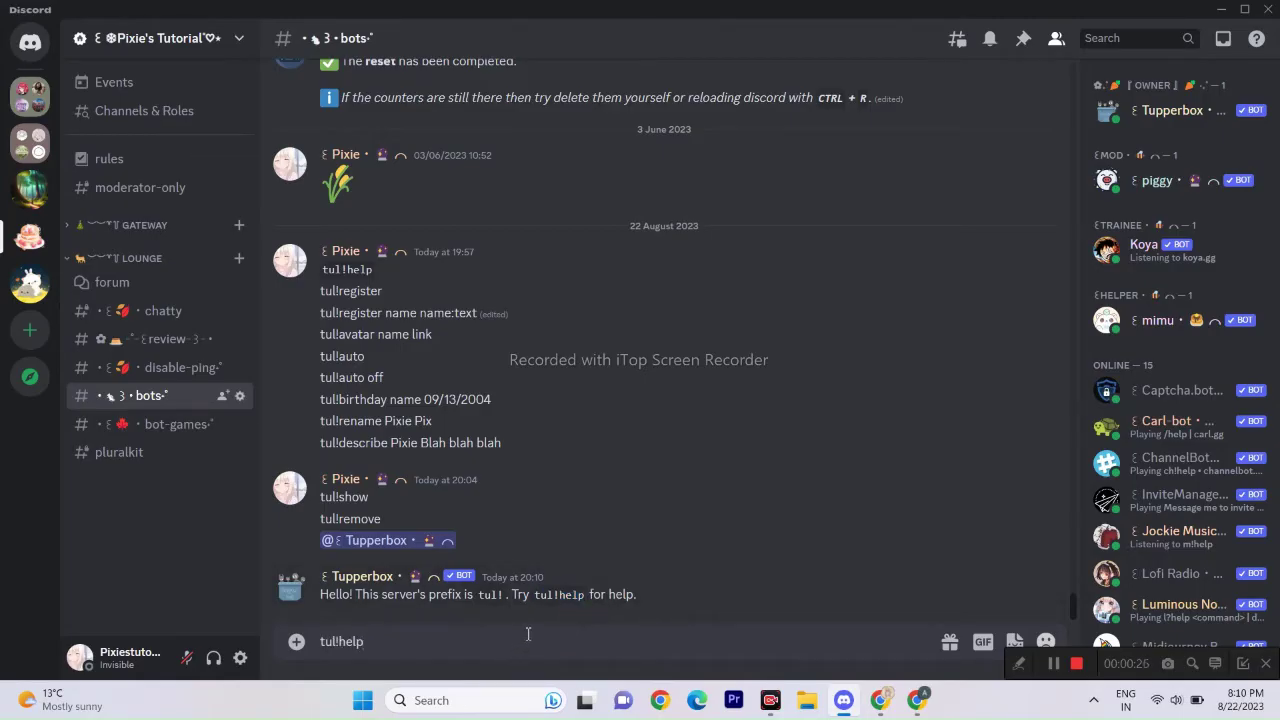
key(Return)
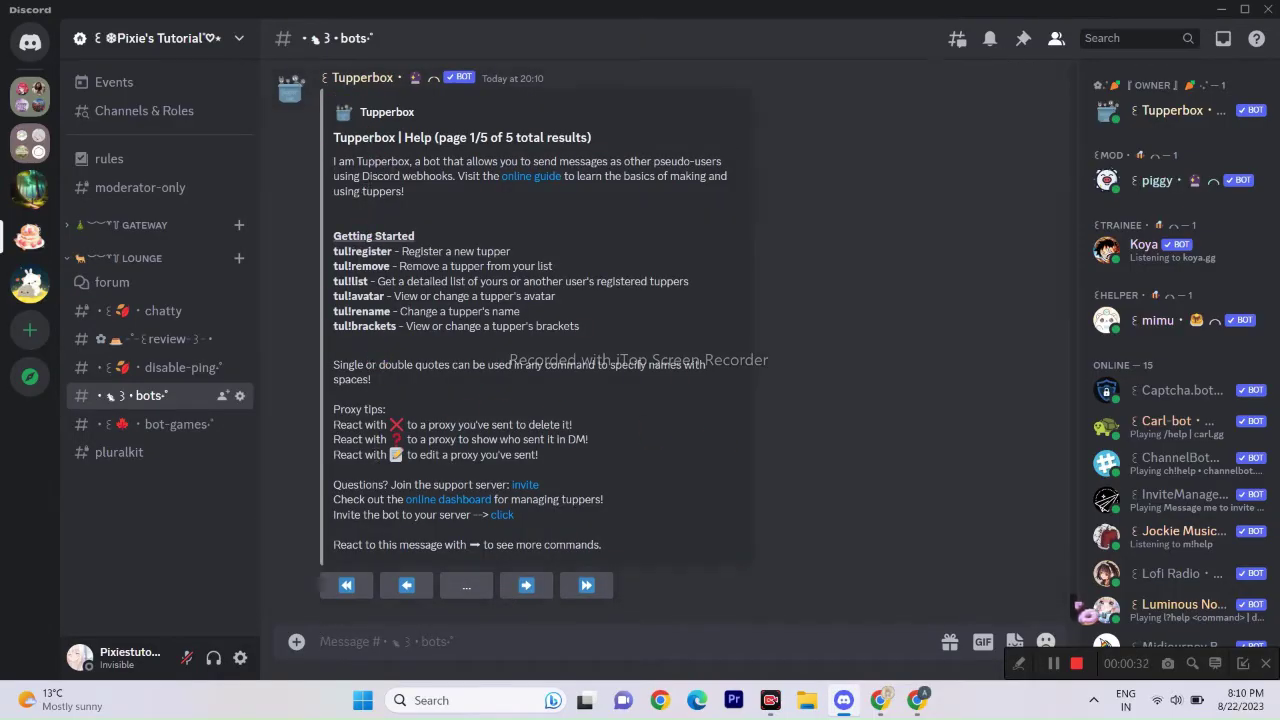
Copy tul!register from the earlier command list and send it in the bots channel.
scroll(1076, 596, up, 5)
scroll(1083, 600, up, 3)
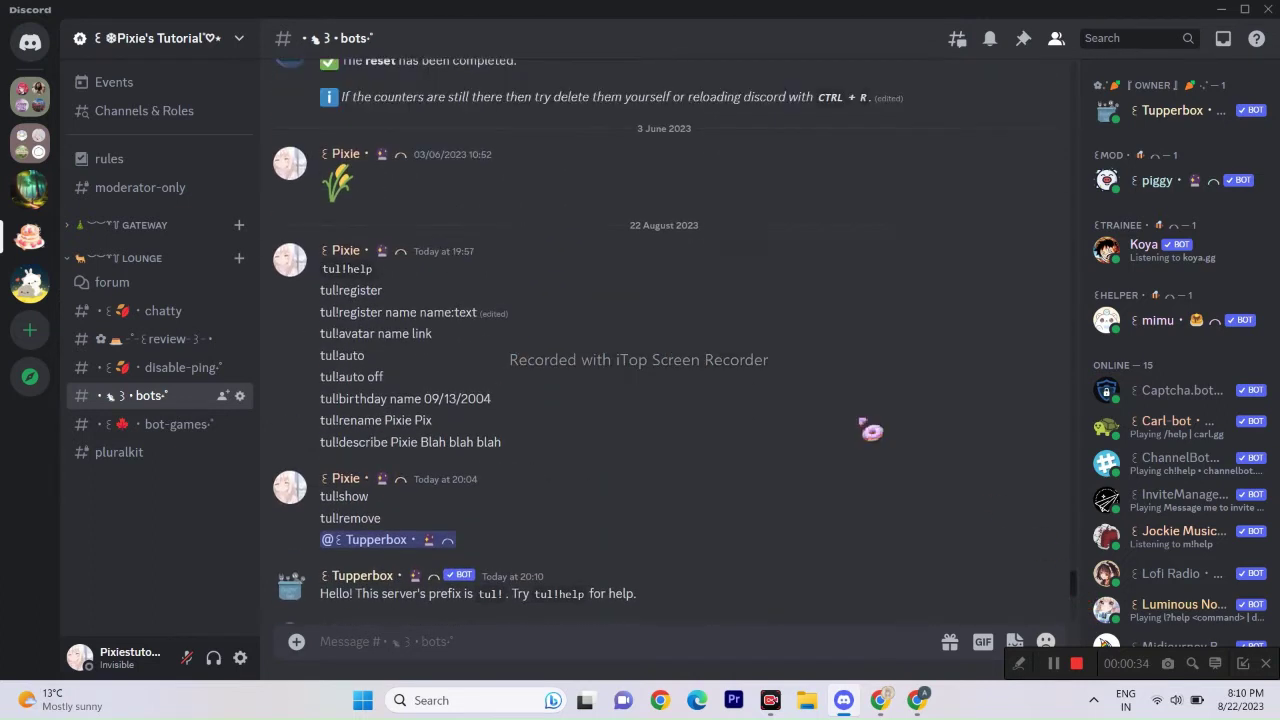
drag(383, 290, 318, 291)
key(ctrl+c)
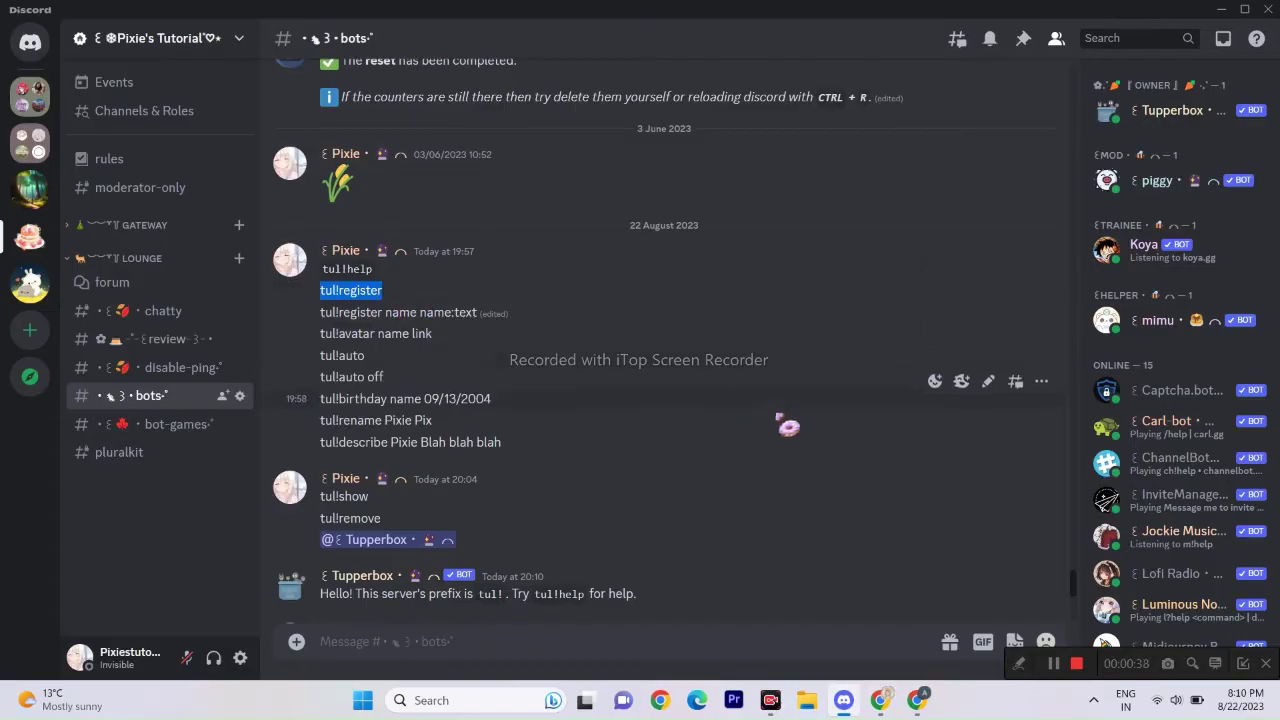
scroll(1083, 568, down, 8)
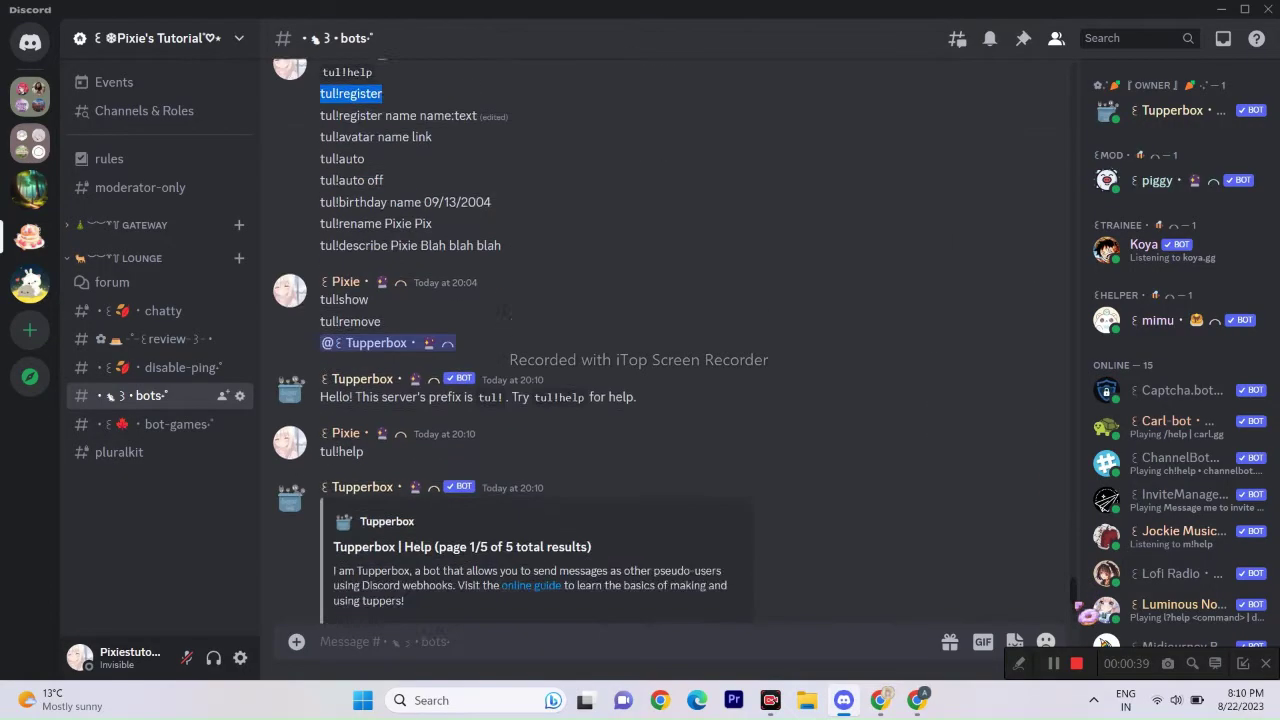
click(646, 632)
key(ctrl+v)
key(Return)
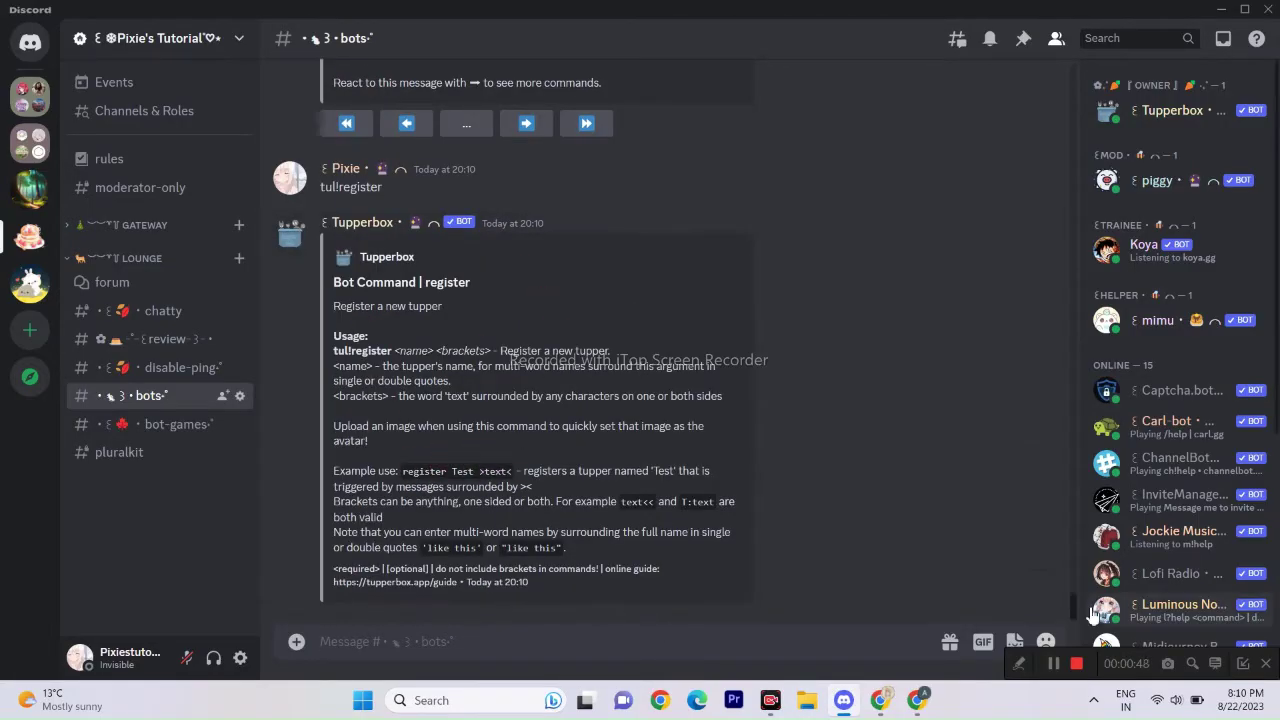
Register a tupper named Pixie by adapting the listed register command and sending tul!register Pixie pixie:text.
drag(1078, 615, 1078, 585)
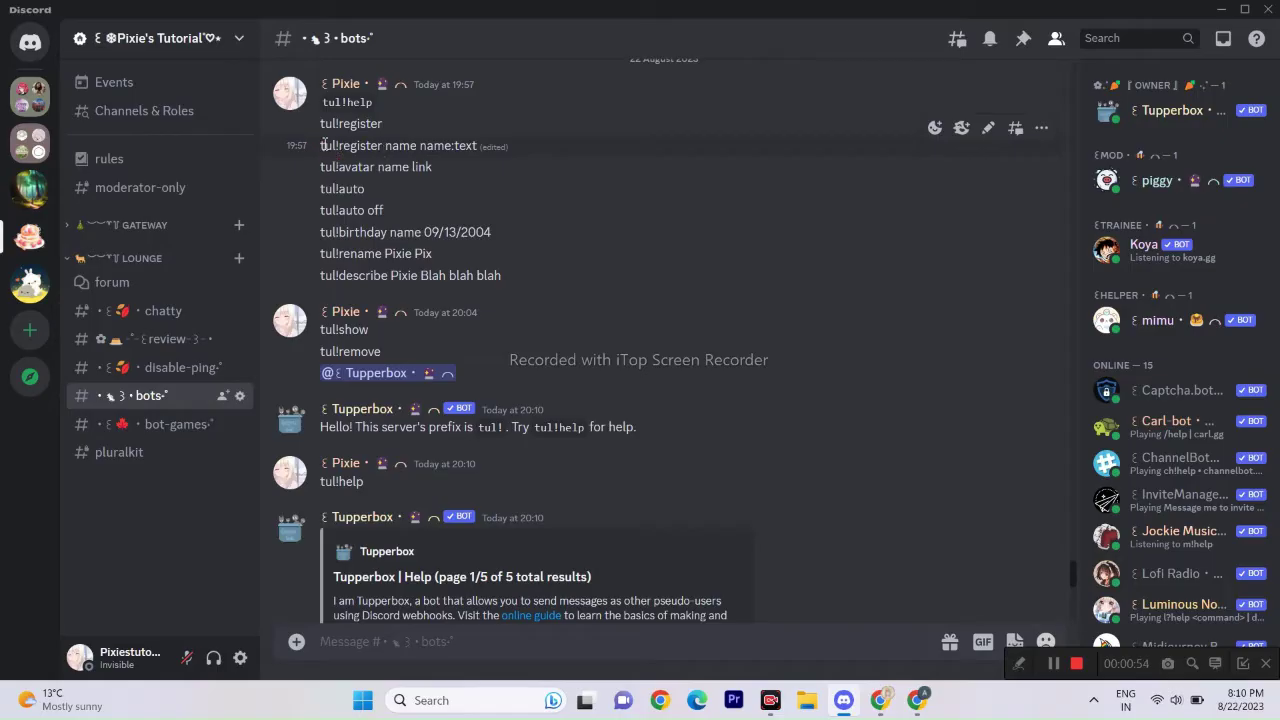
drag(320, 146, 457, 148)
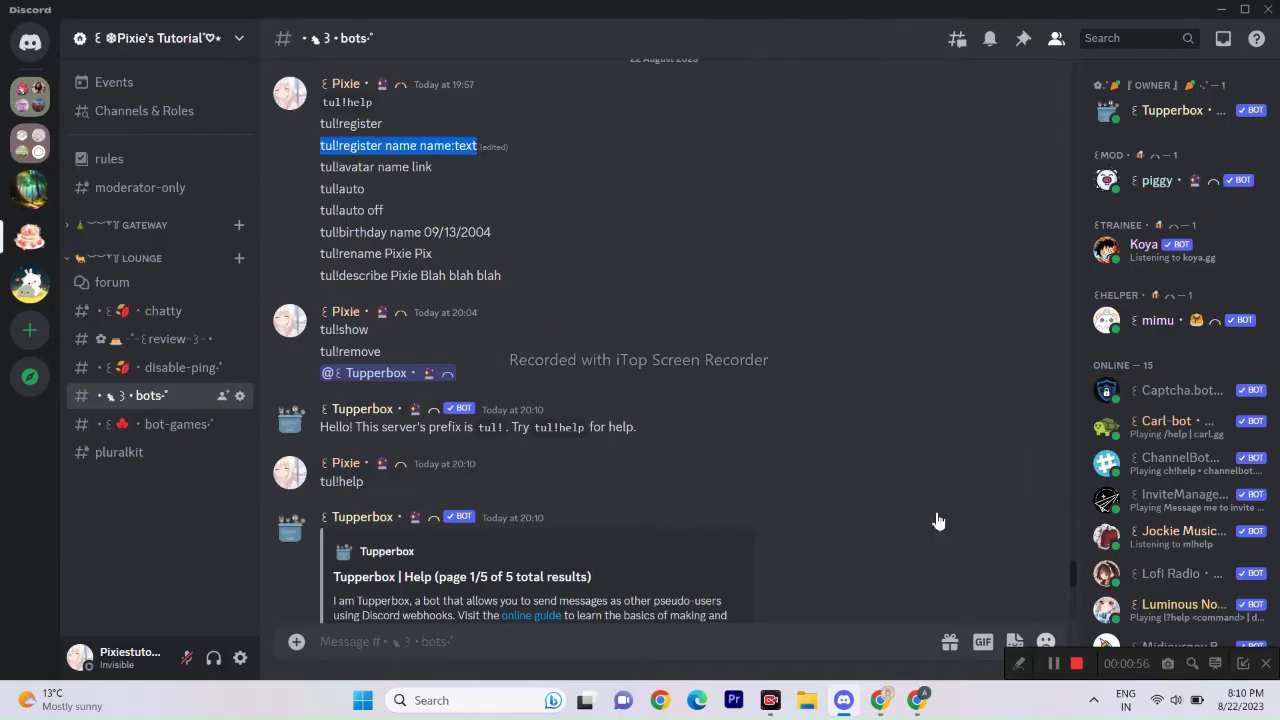
click(1076, 585)
scroll(1080, 590, down, 6)
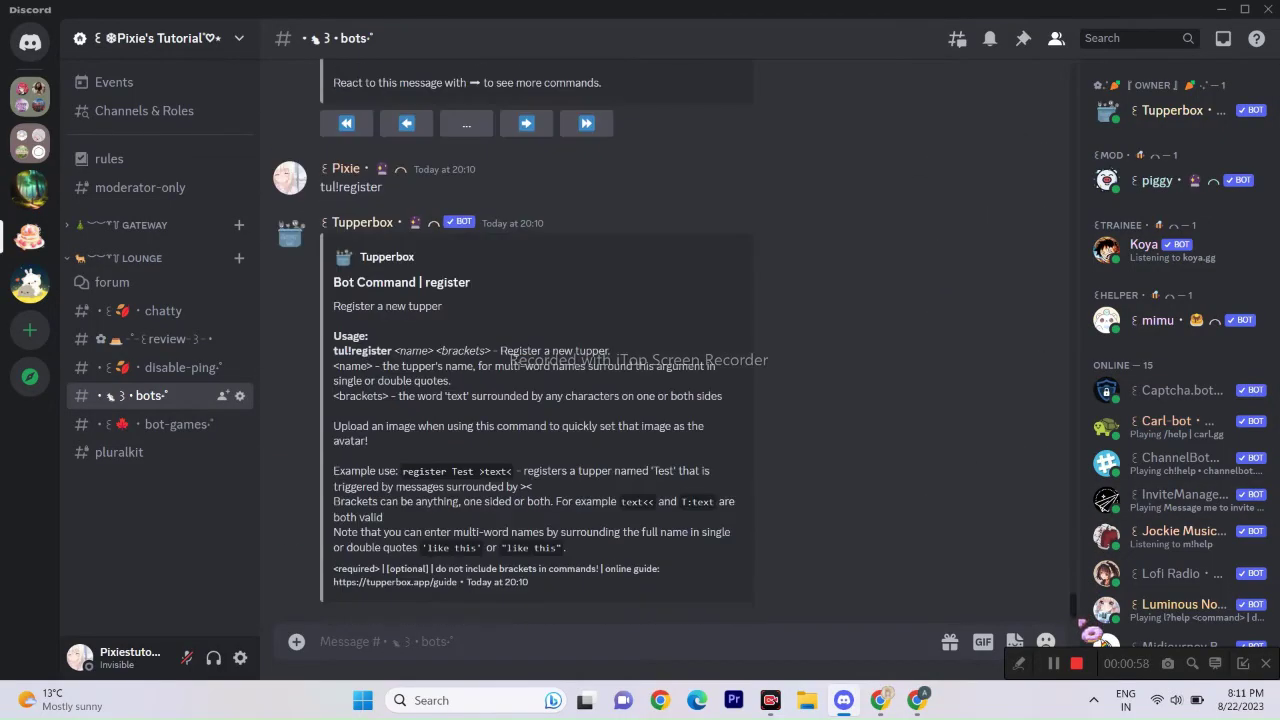
text(tul!register name name:text)
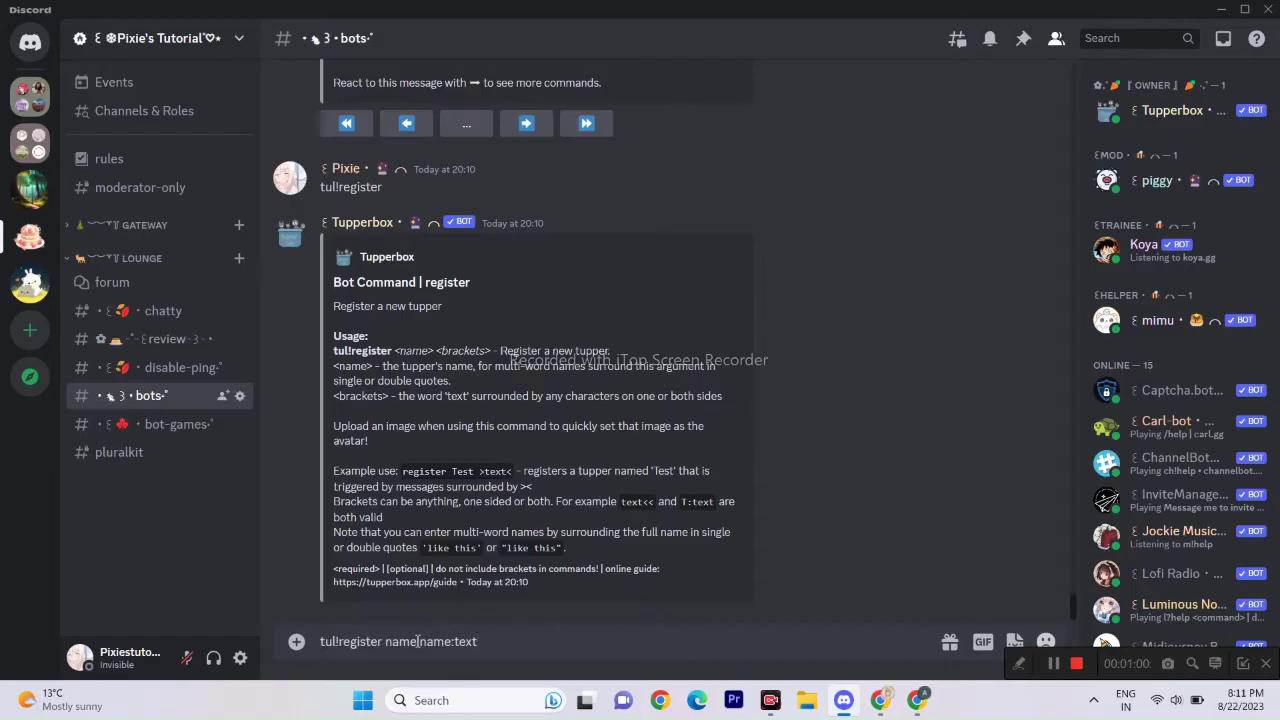
double_click(393, 643)
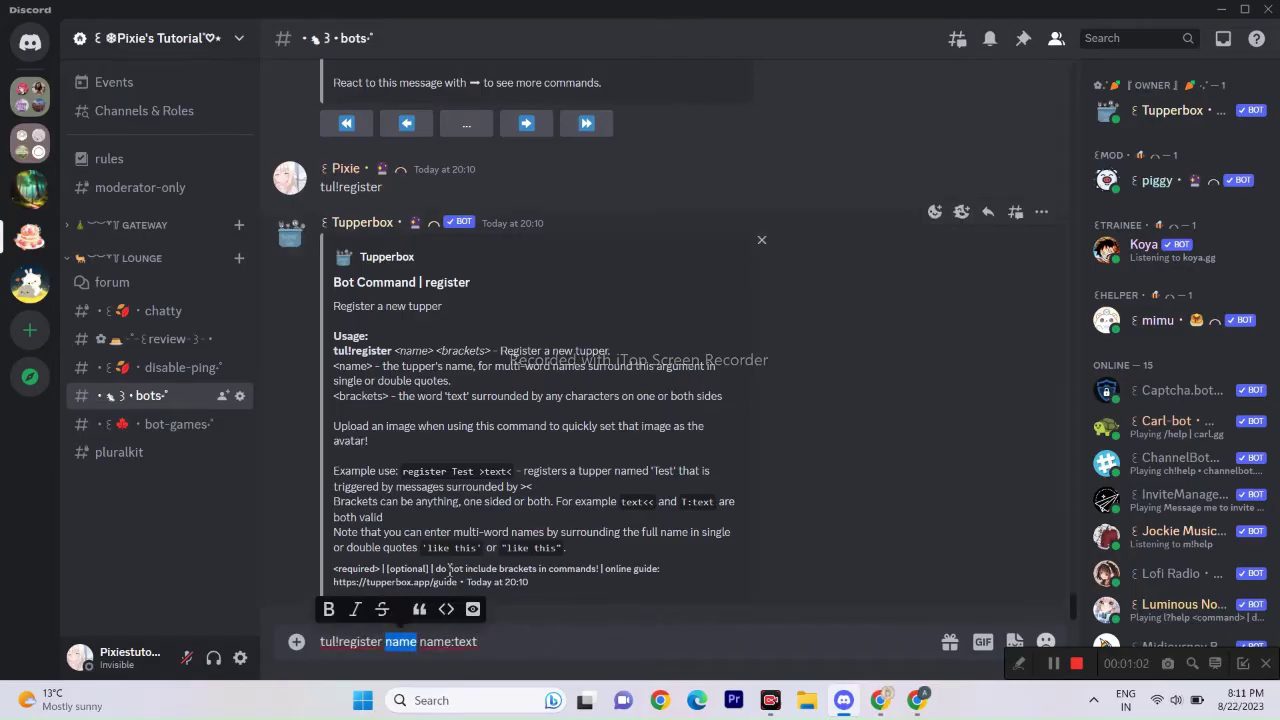
key(BackSpace)
text(Pixie)
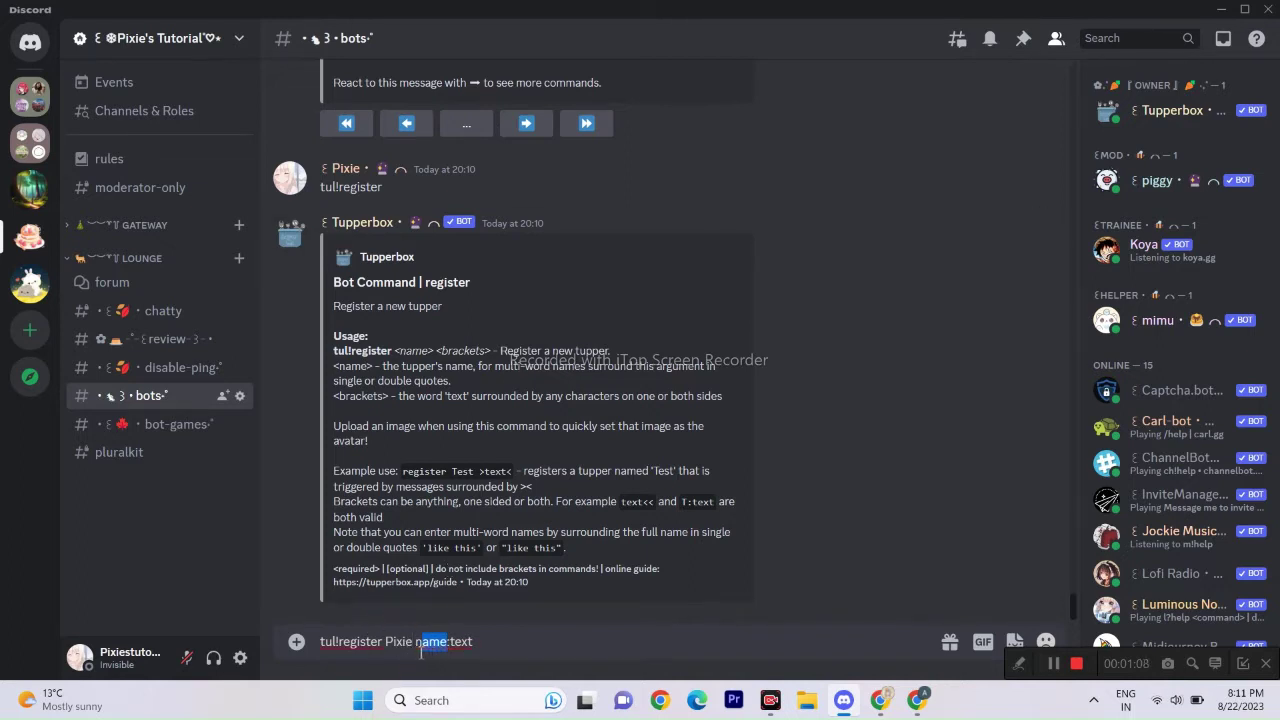
key(BackSpace)
key(Return)
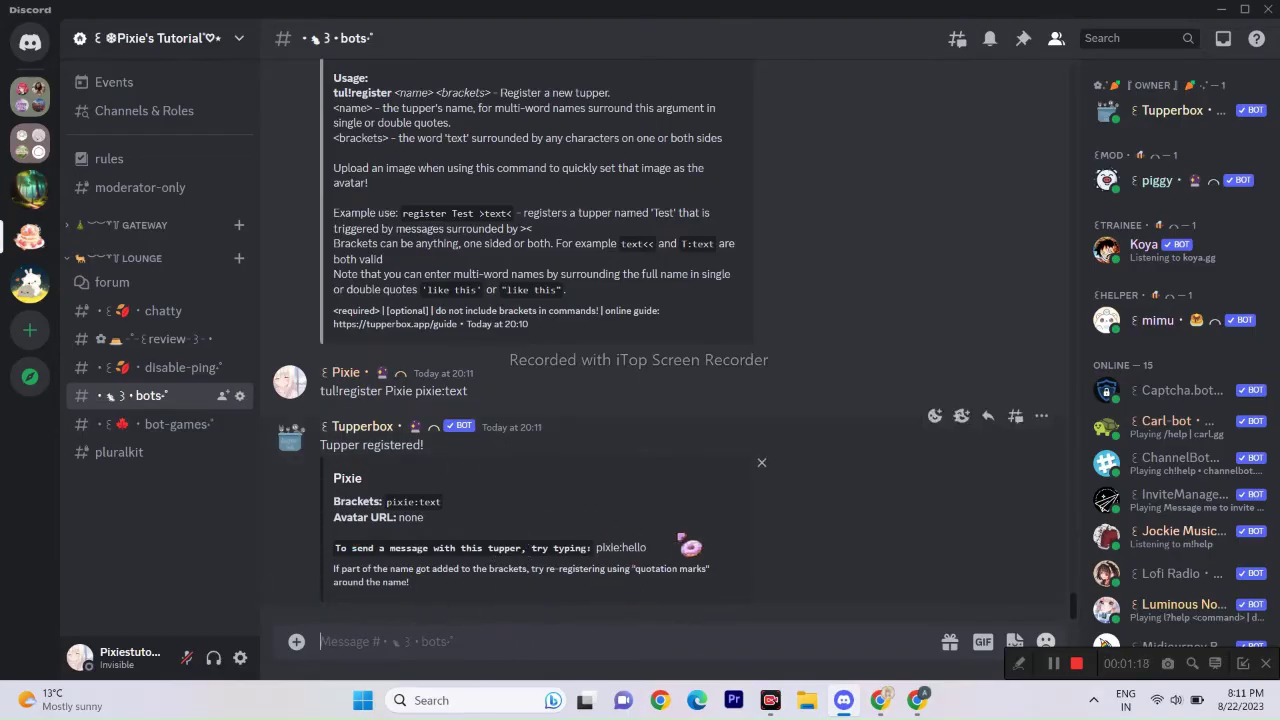
Send the message "pixie: Hi there :))" to speak as the Pixie tupper.
text(pixie:)
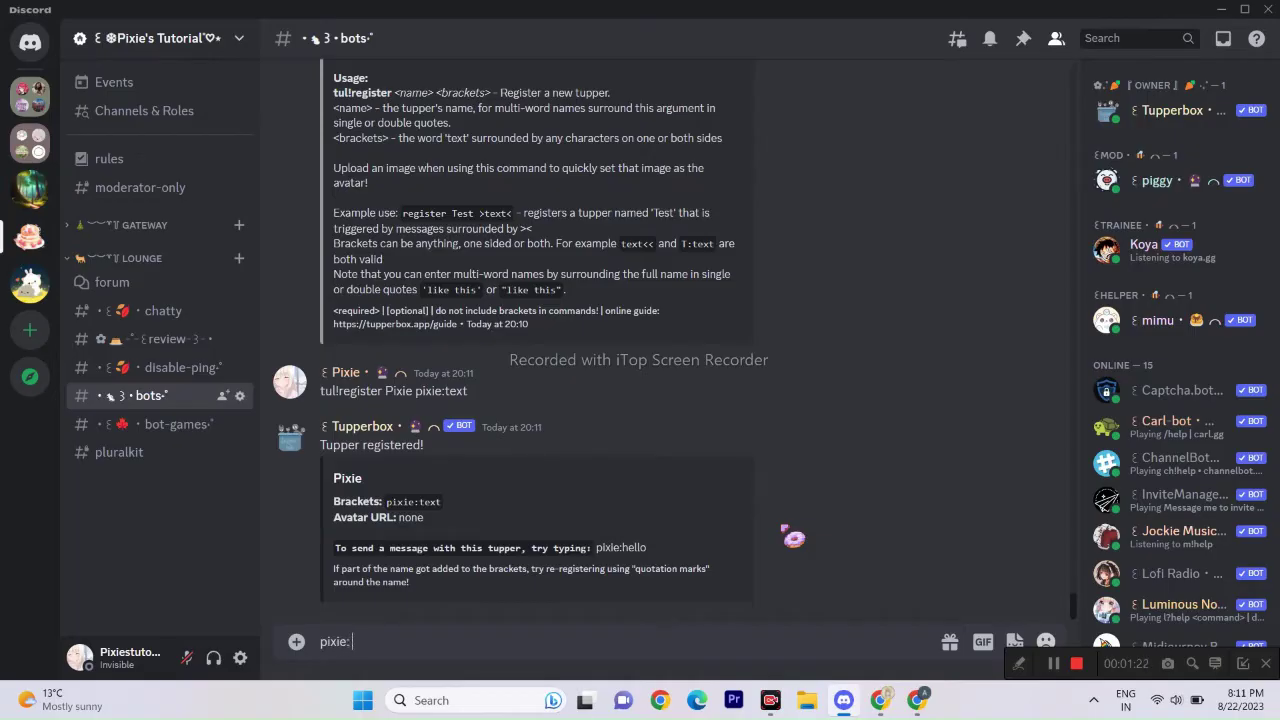
text( Hi there)
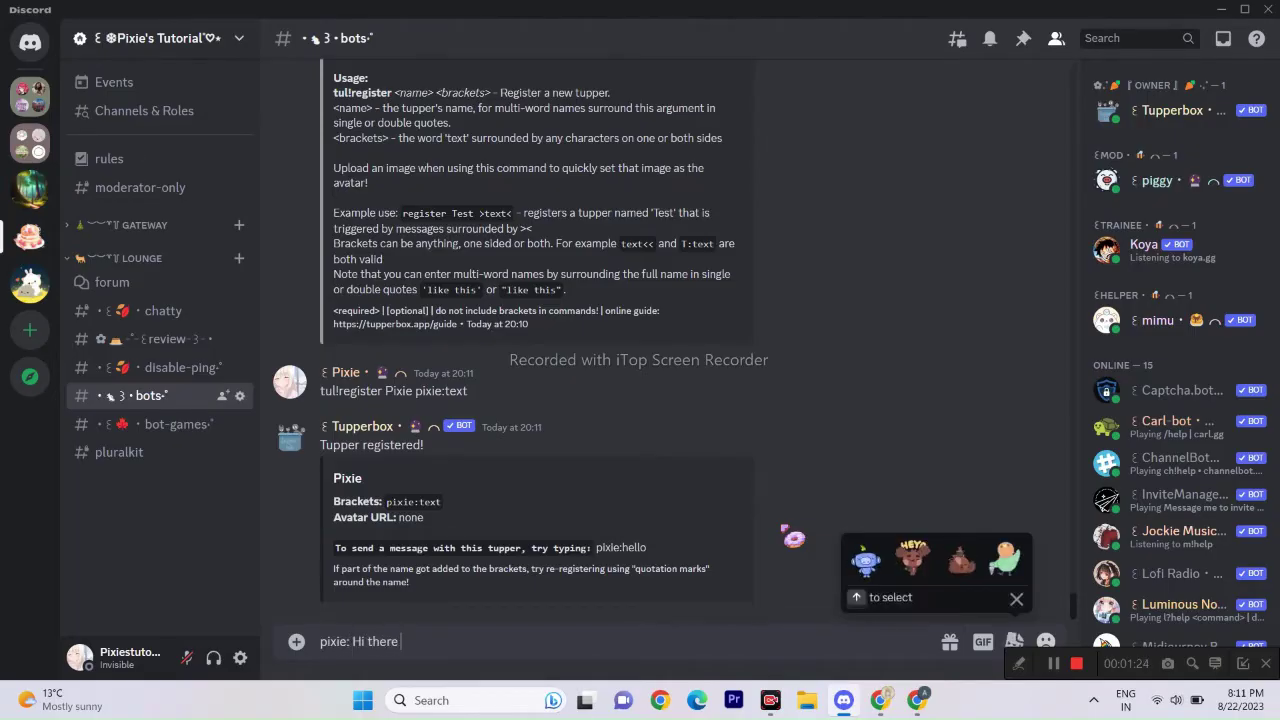
text( :)))
key(Return)
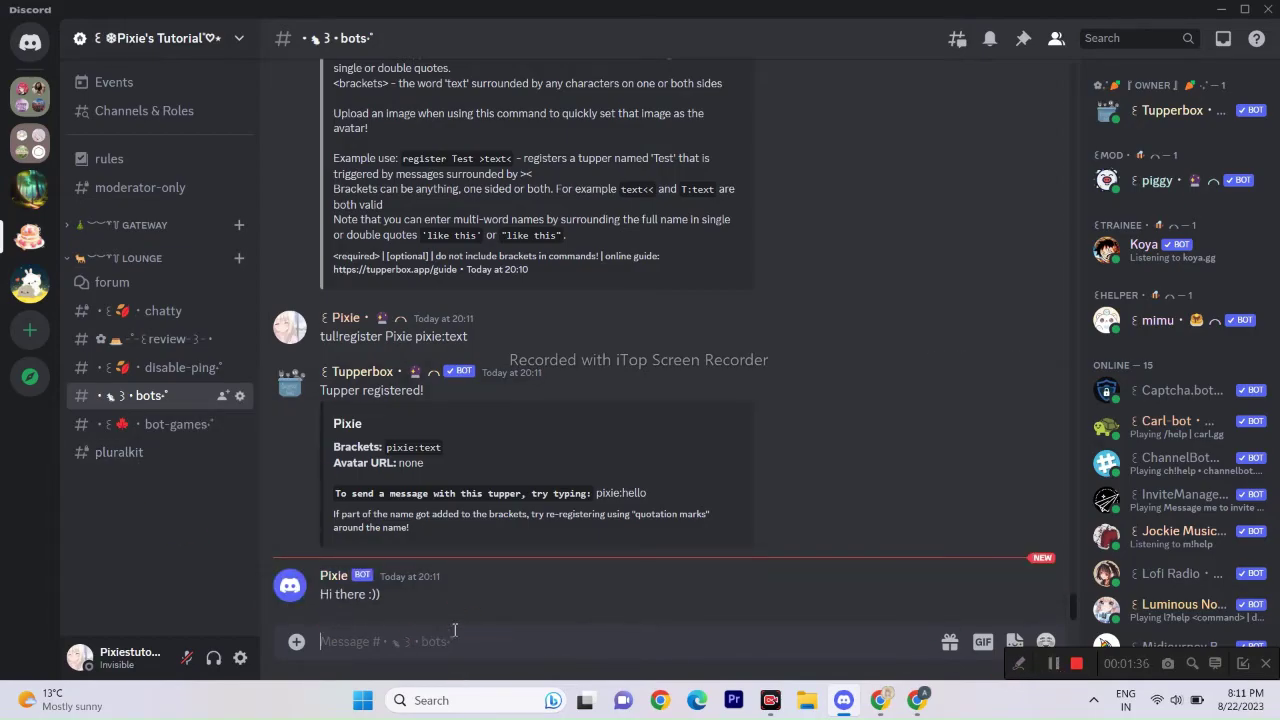
Send a second message as the tupper, "pixie: Oh whoaaaa".
text(pix)
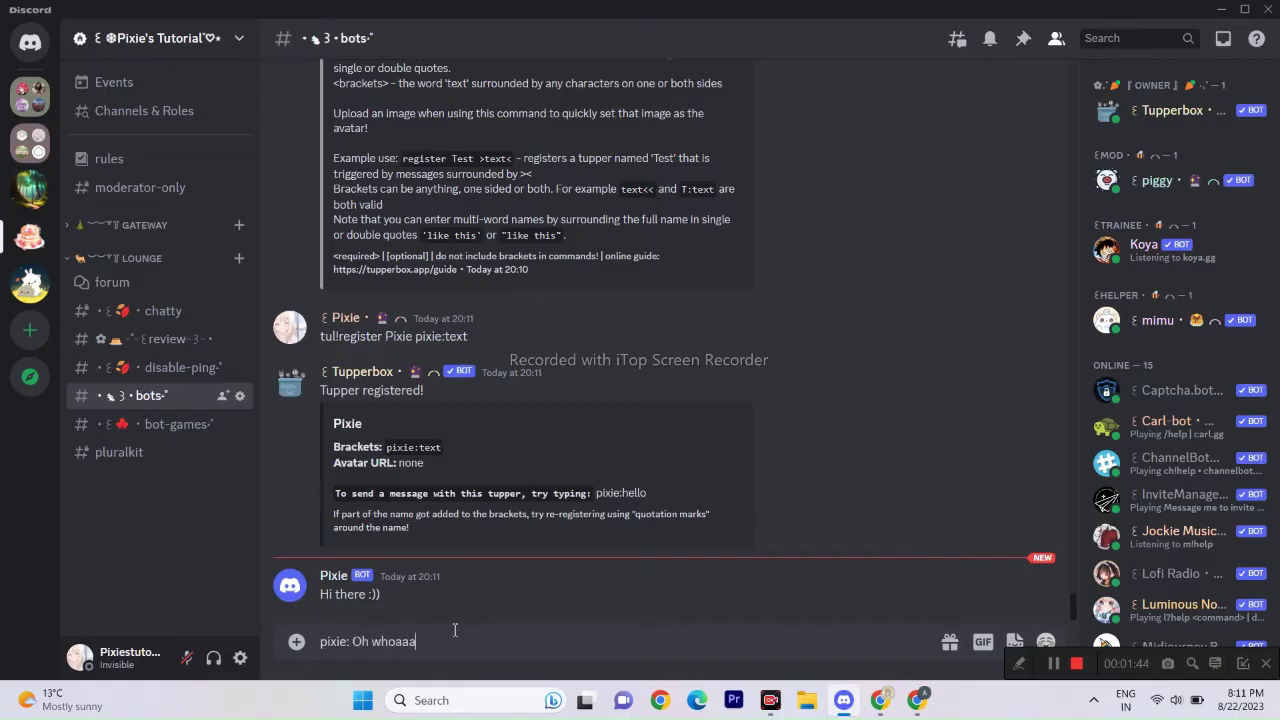
text(ie: Oh whoaaa)
key(Return)
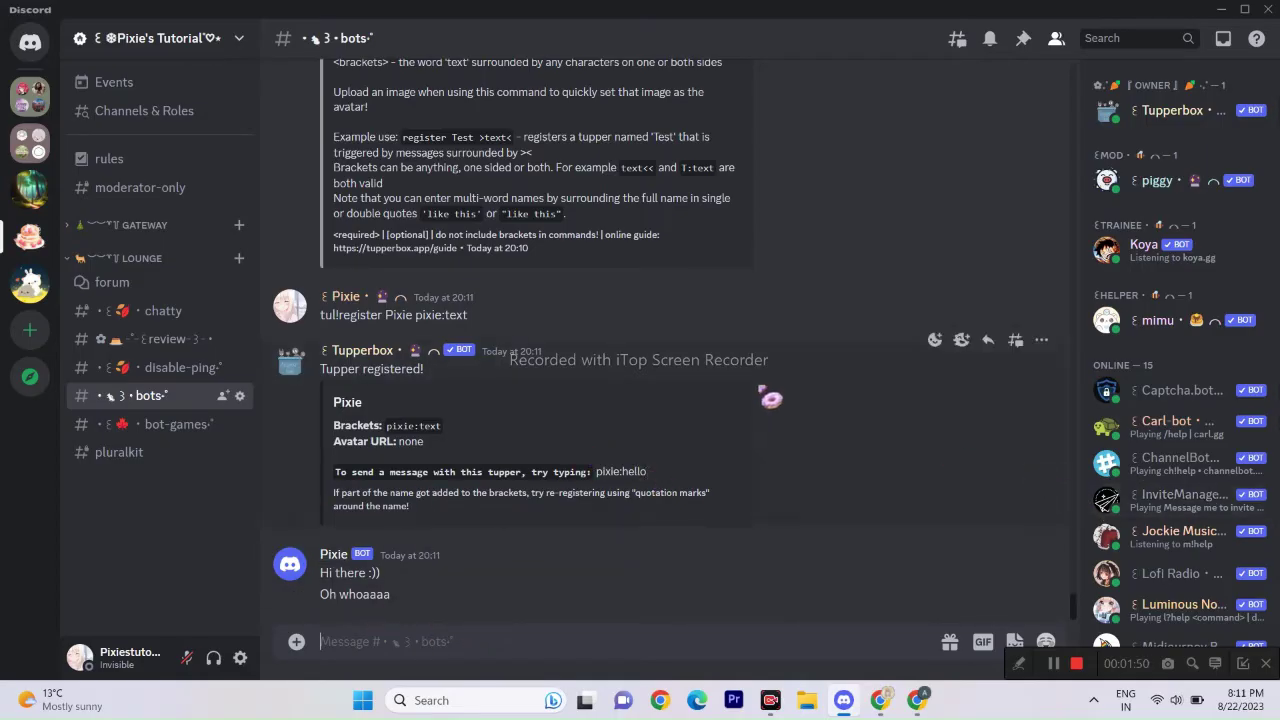
Copy tul!avatar name link from the command list into the message box and reduce it to tul!avatar Pixie, unsent.
scroll(1080, 594, up, 5)
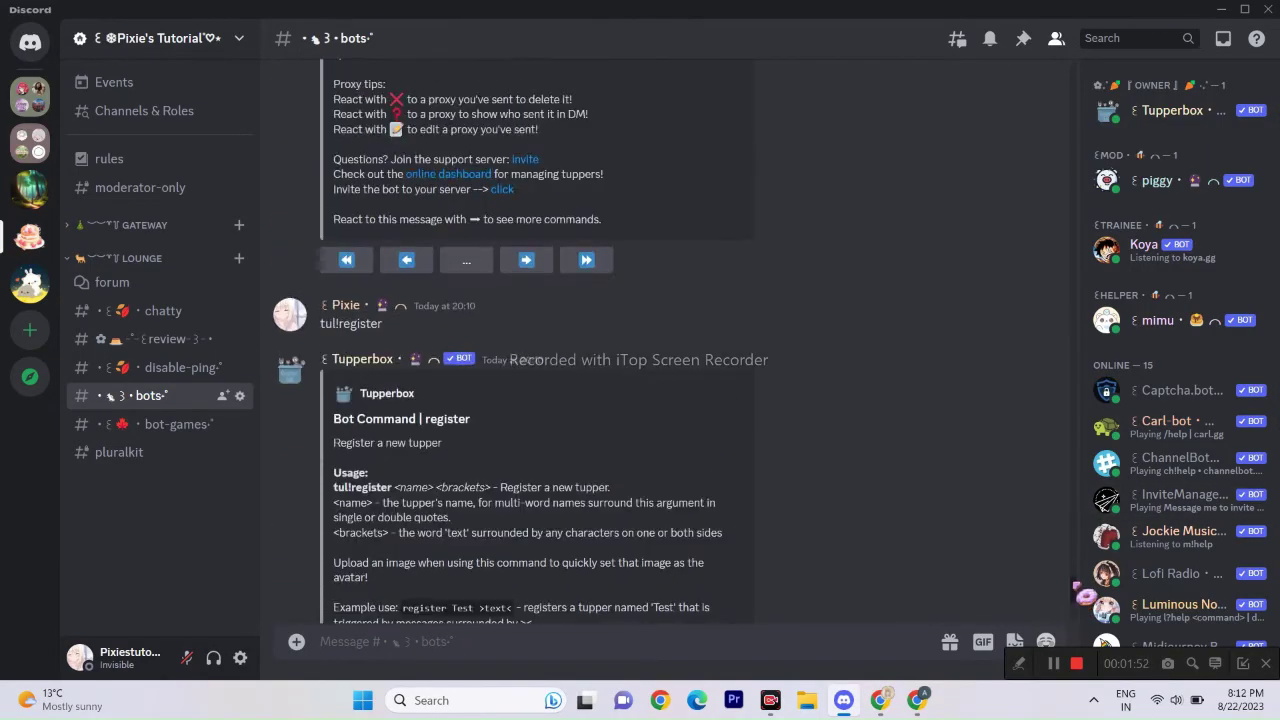
scroll(1080, 594, up, 10)
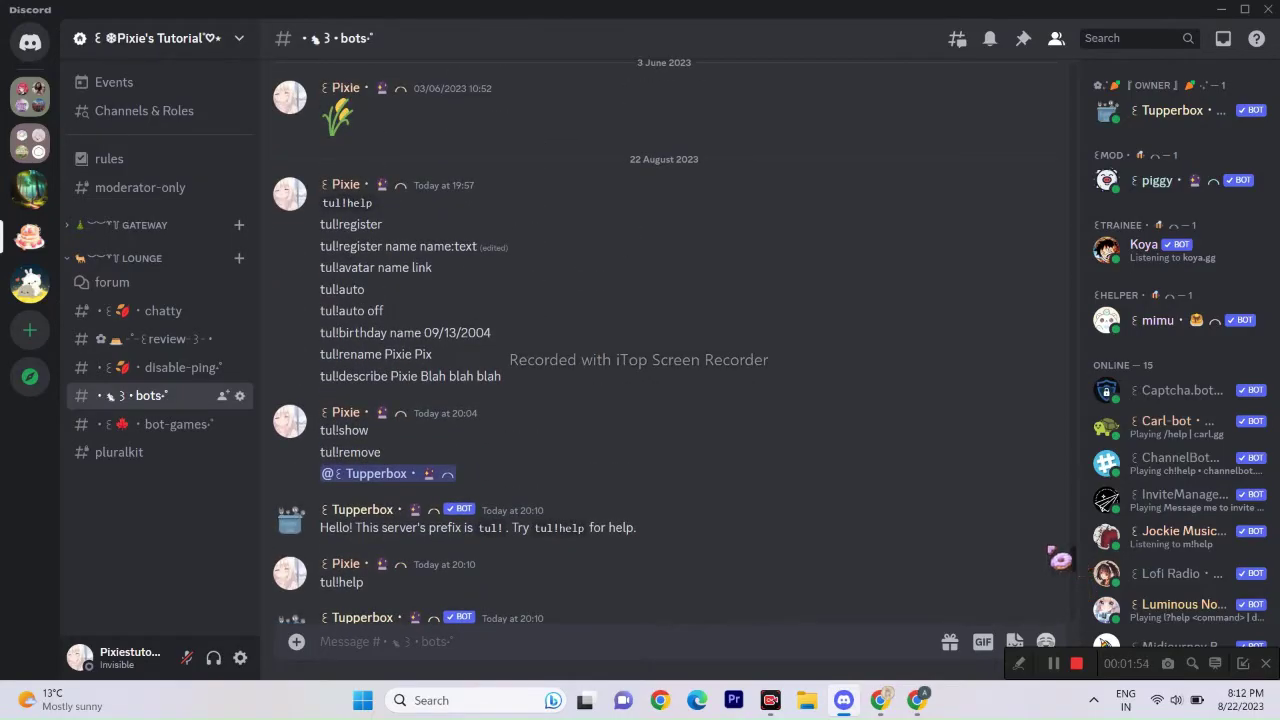
drag(319, 267, 506, 296)
key(ctrl+c)
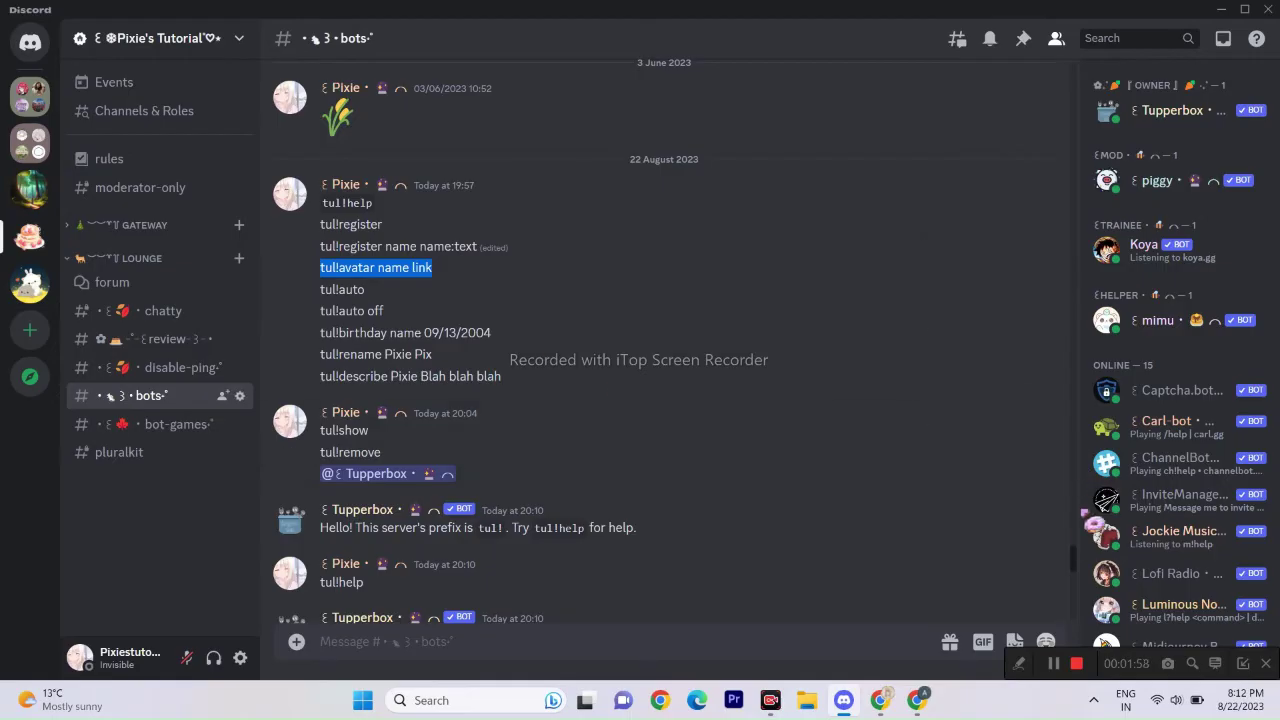
scroll(1085, 565, down, 15)
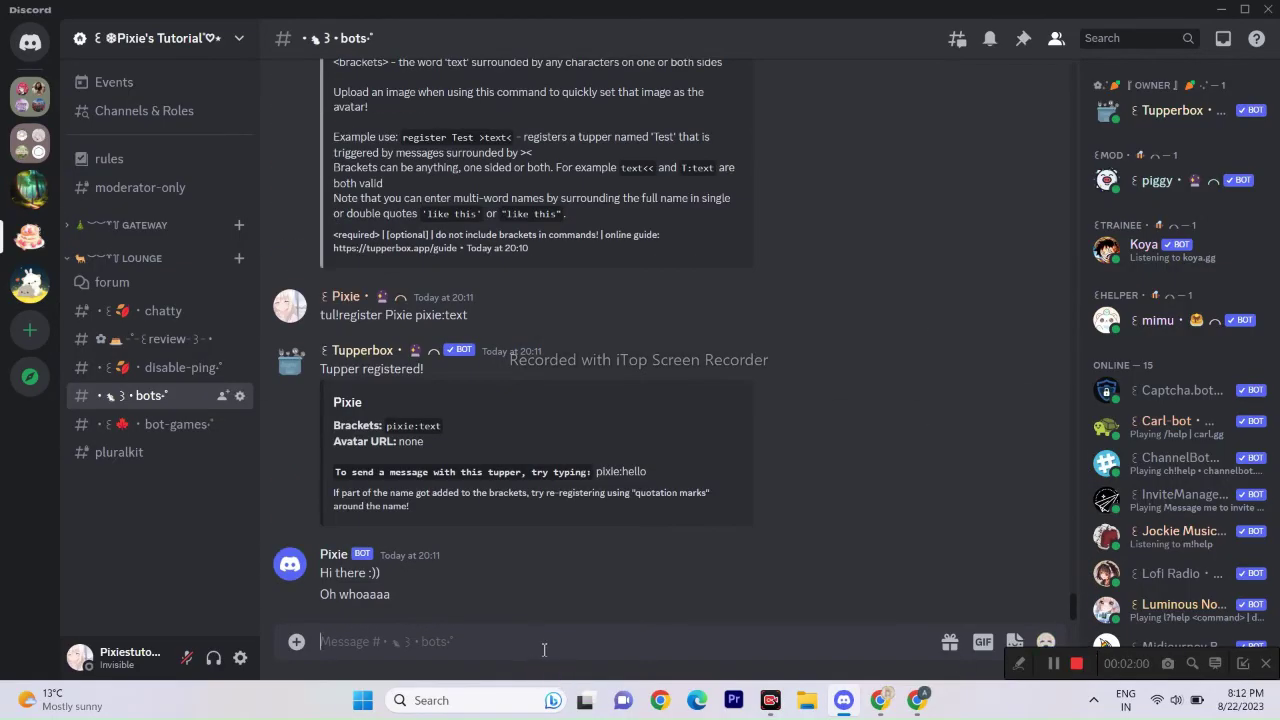
key(ctrl+v)
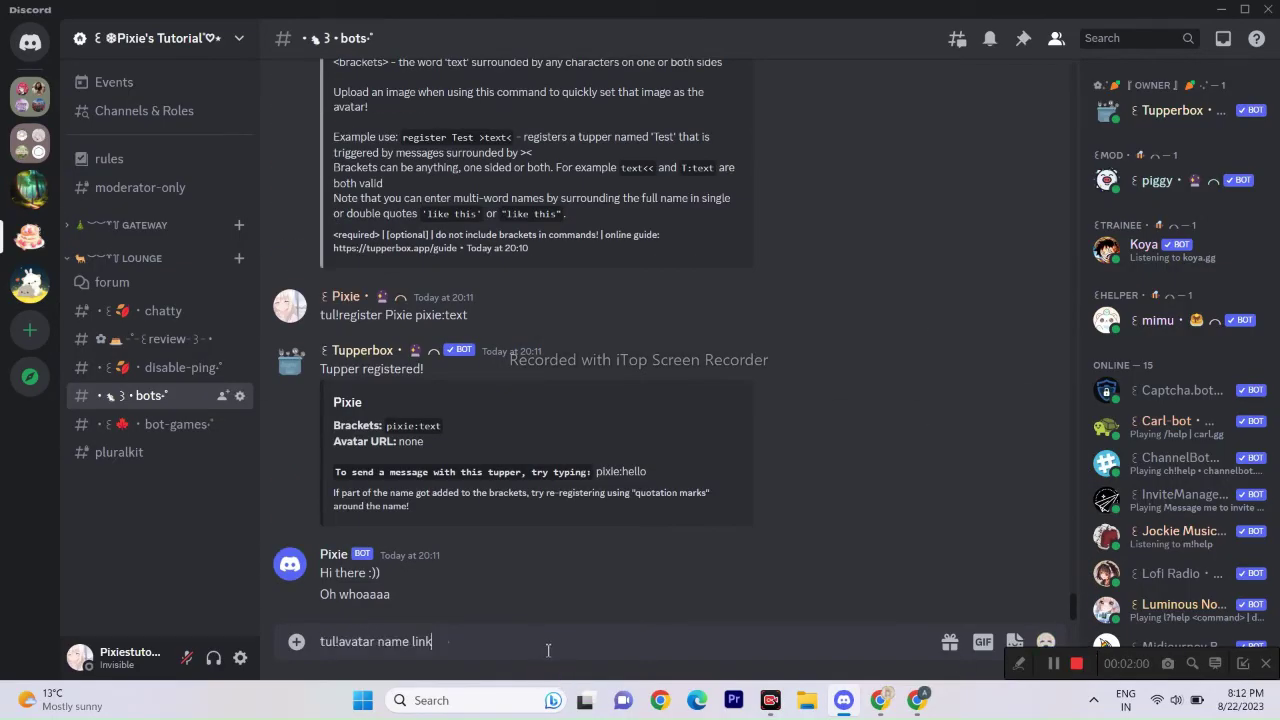
double_click(409, 644)
key(BackSpace)
key(BackSpace)
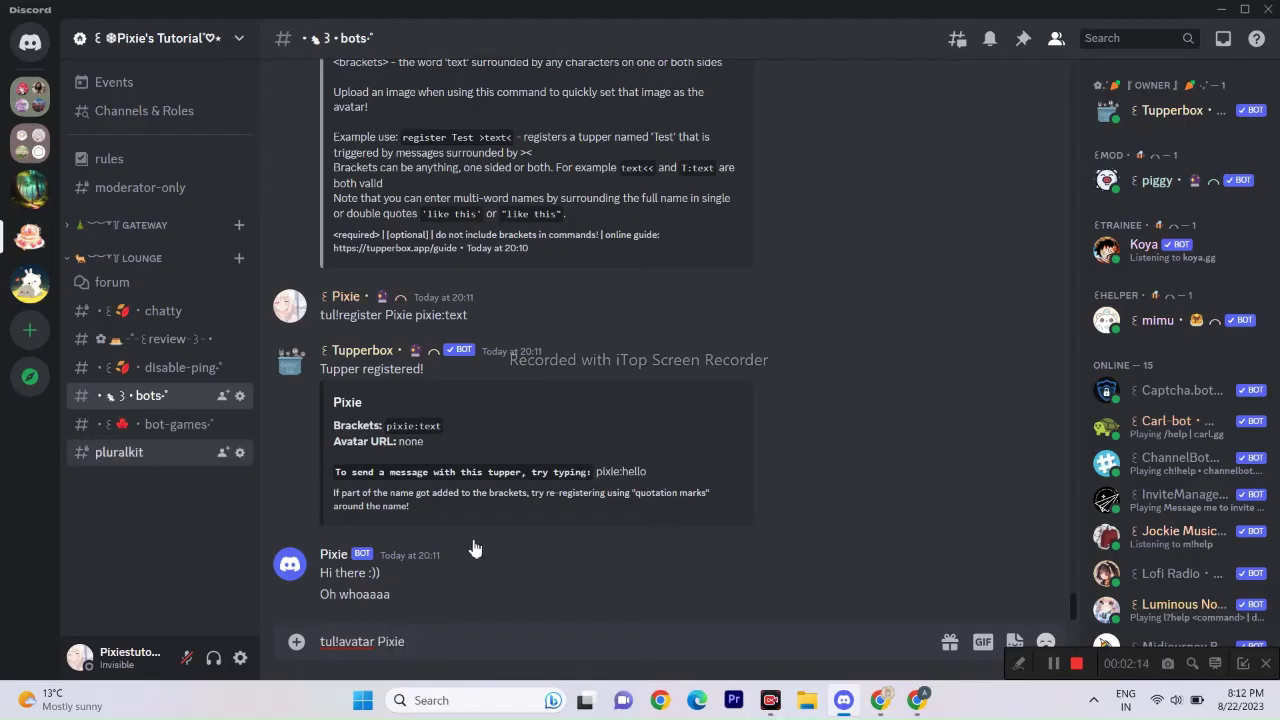
Open the pink-haired avatar image from the pluralkit channel in the browser, copy its image link, and return to Discord, closing the preview.
click(616, 352)
click(560, 485)
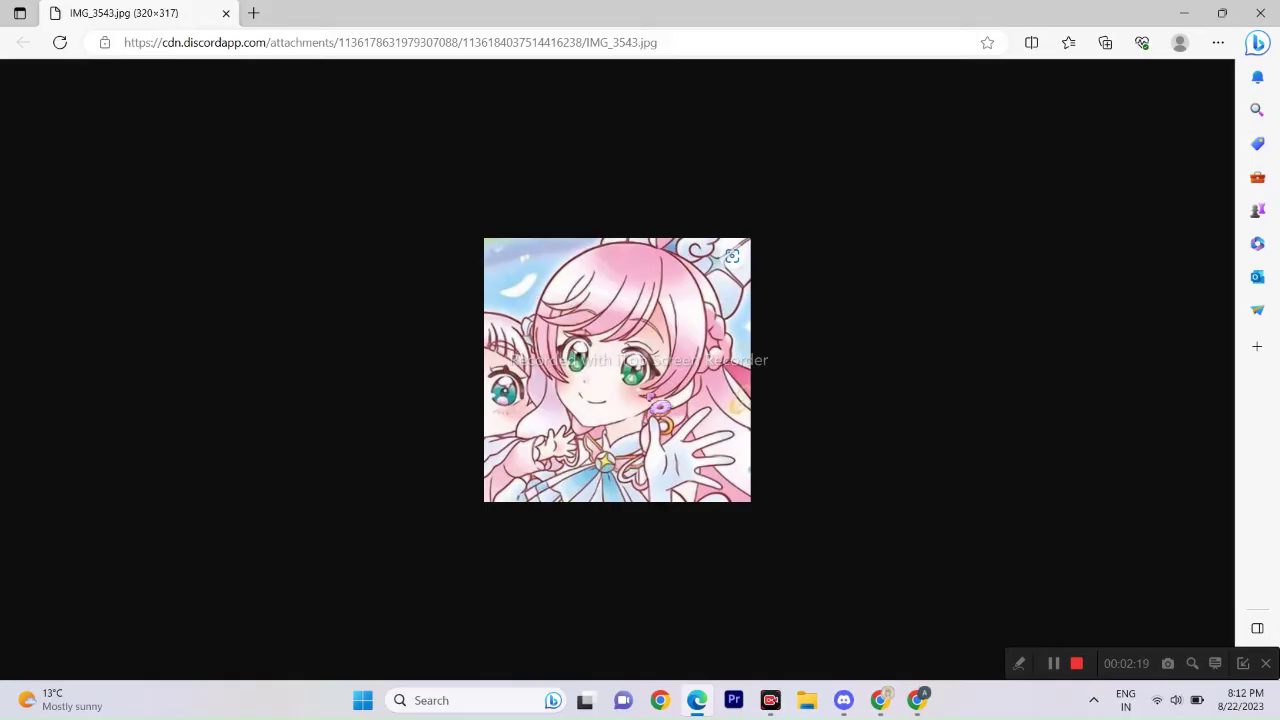
right_click(656, 406)
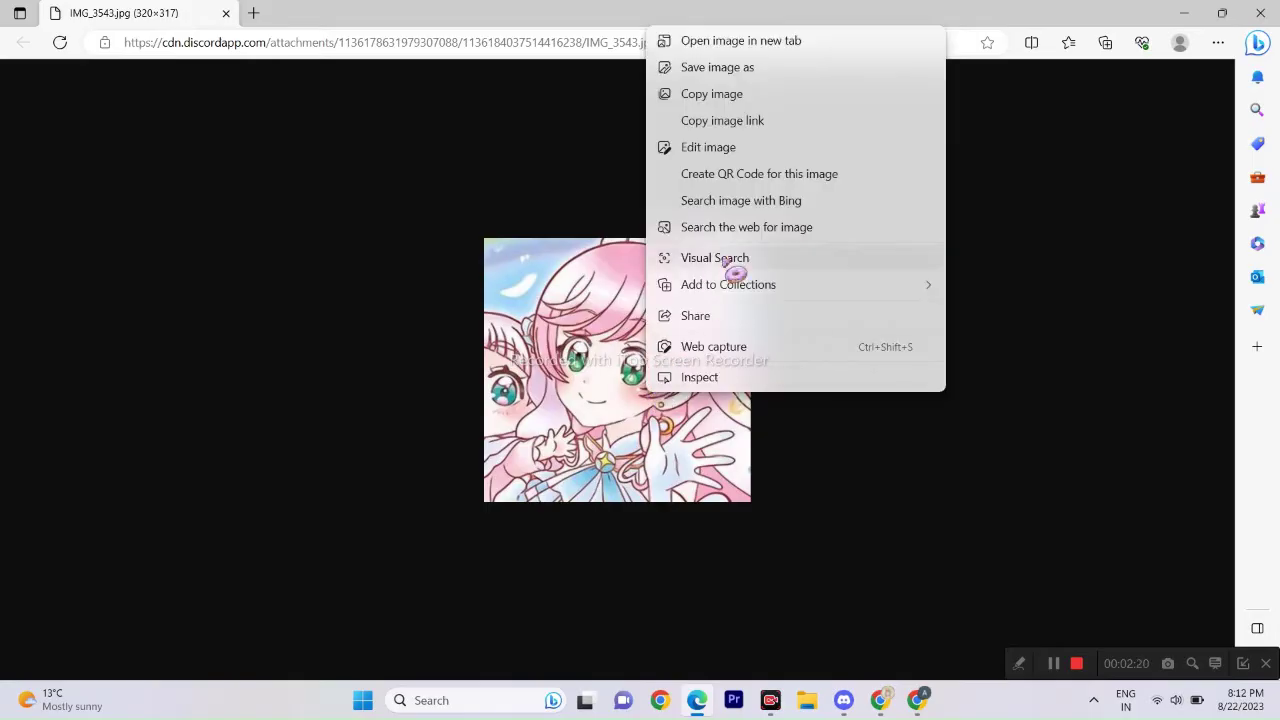
click(731, 128)
click(843, 700)
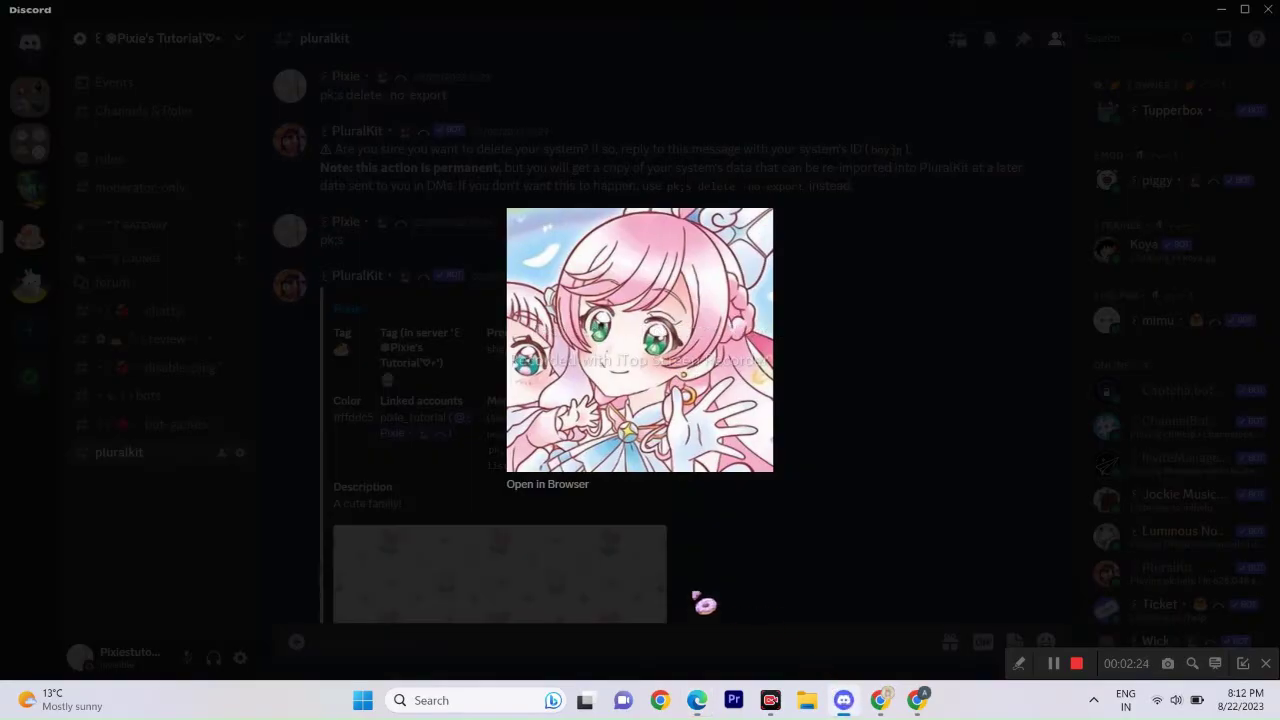
click(443, 471)
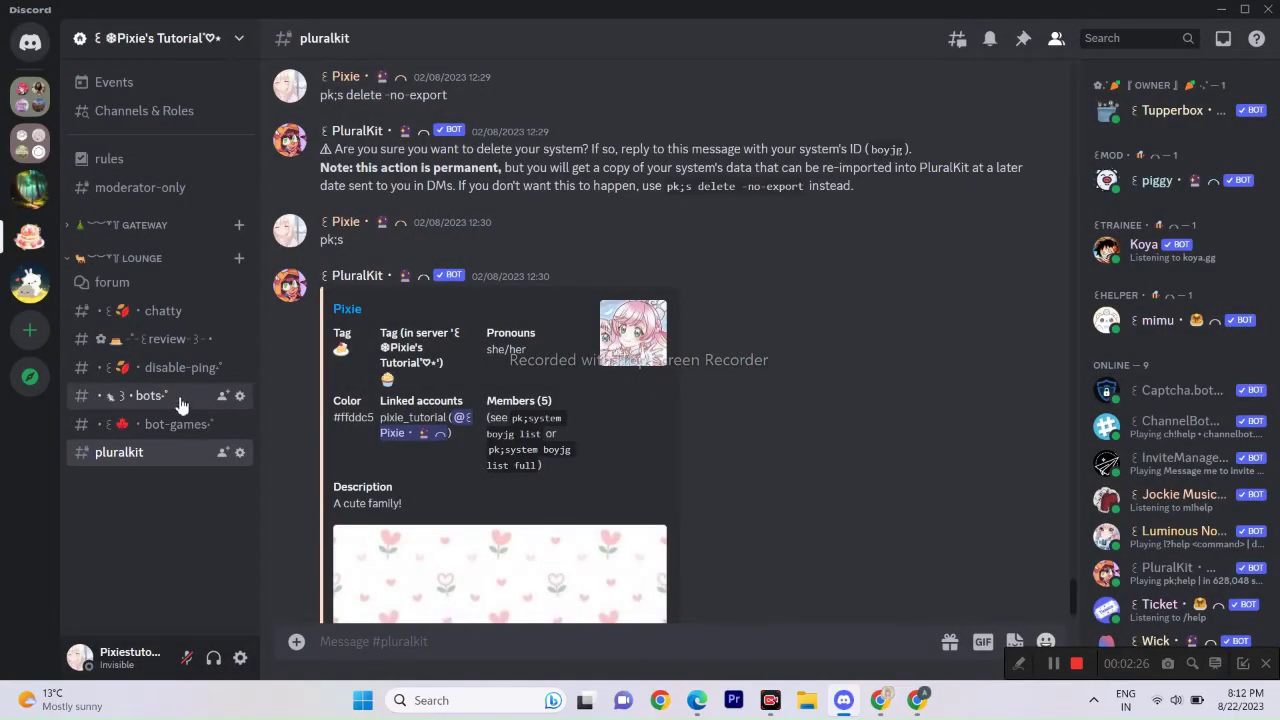
Add the copied image link to tul!avatar Pixie in the bots channel and send it, and test the avatar with "pixie: Hi there!".
click(183, 397)
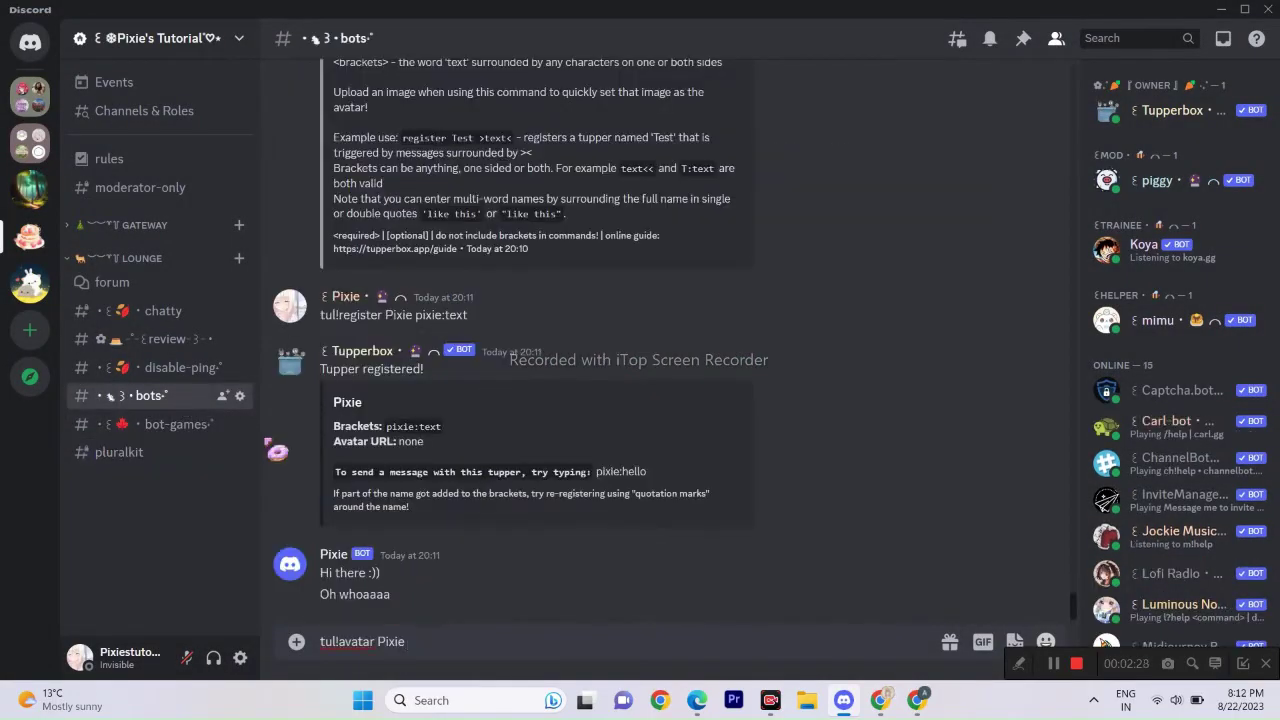
key(ctrl+v)
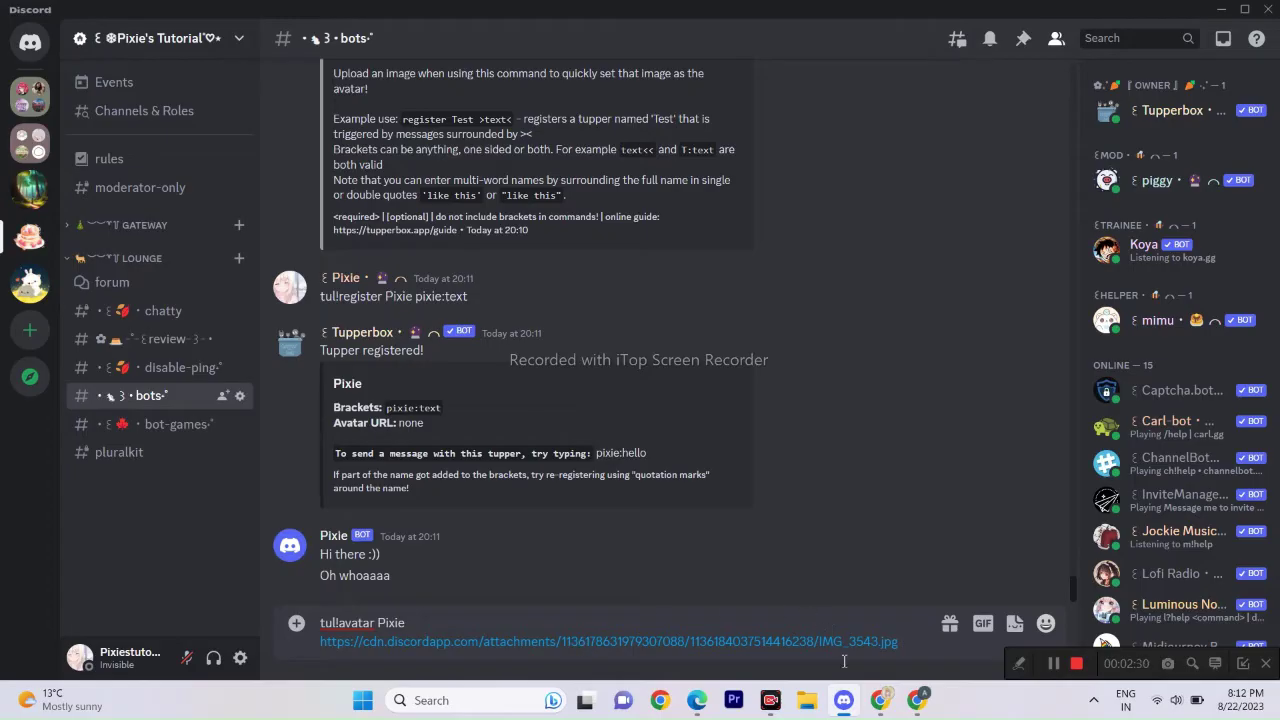
key(Return)
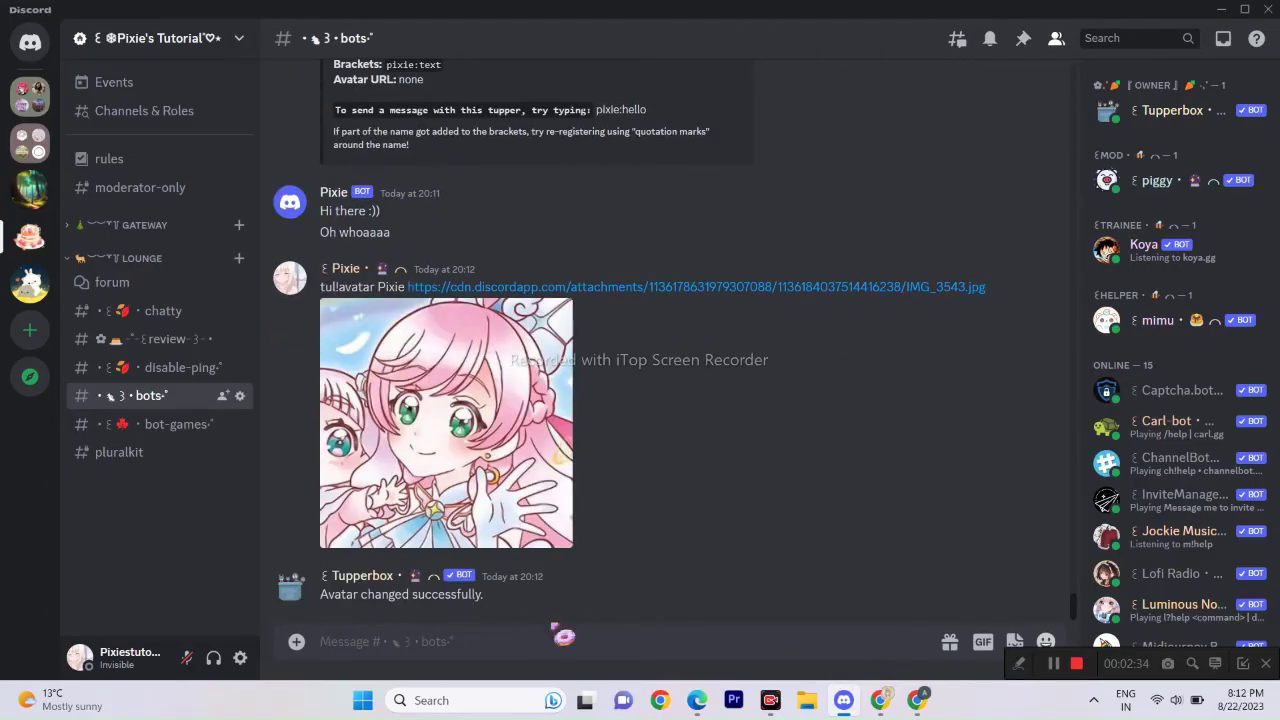
text(pixie: Hi there!)
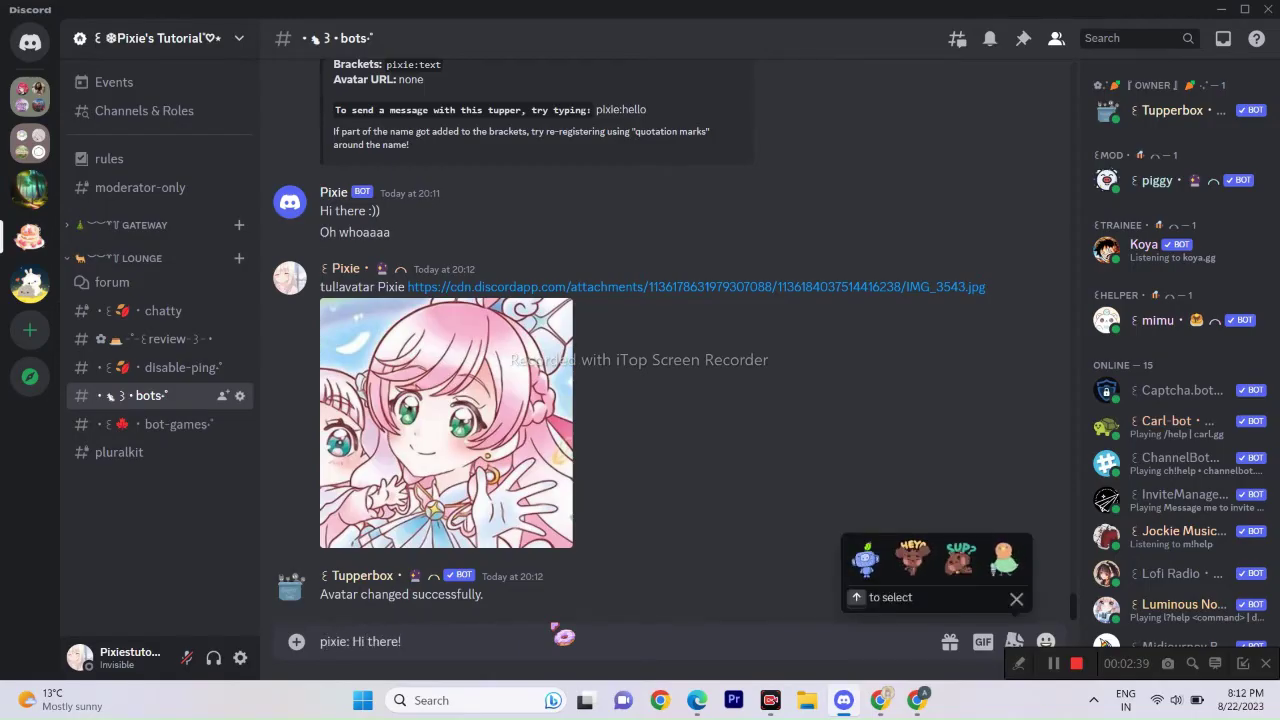
key(Return)
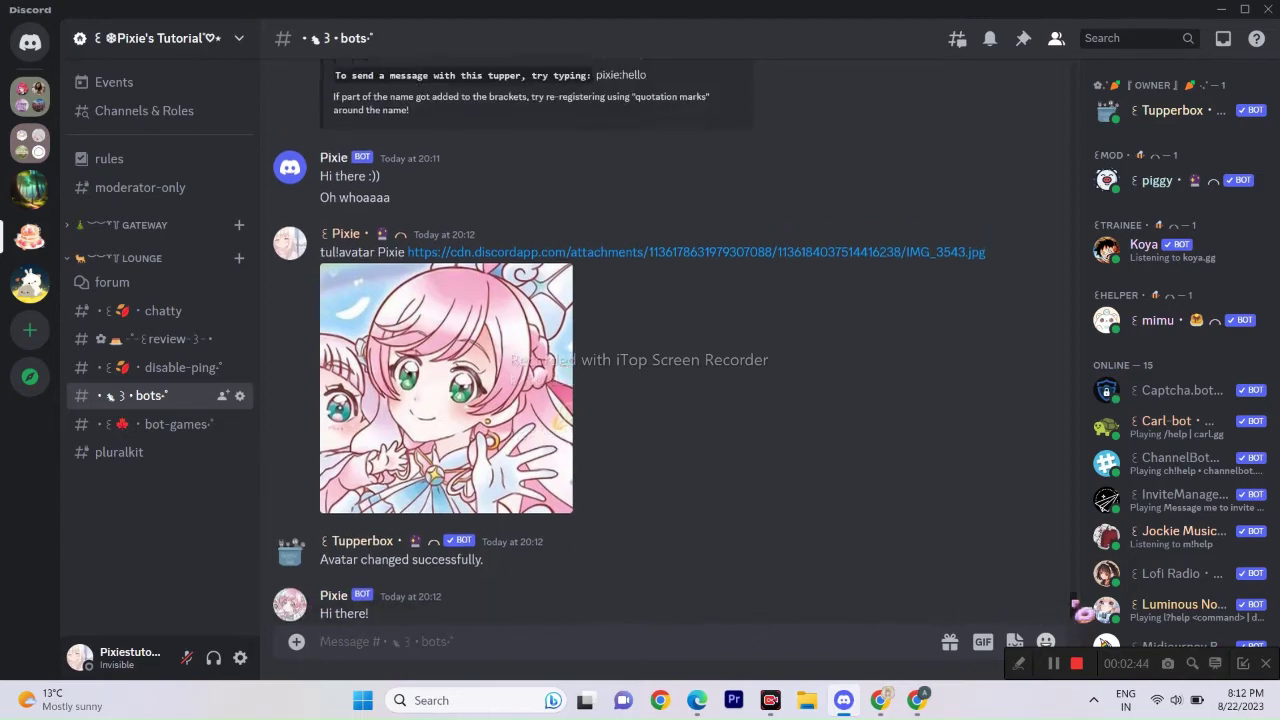
Copy tul!auto from the command list and send it in the bots channel to get the auto-proxying help.
drag(1080, 622, 1082, 545)
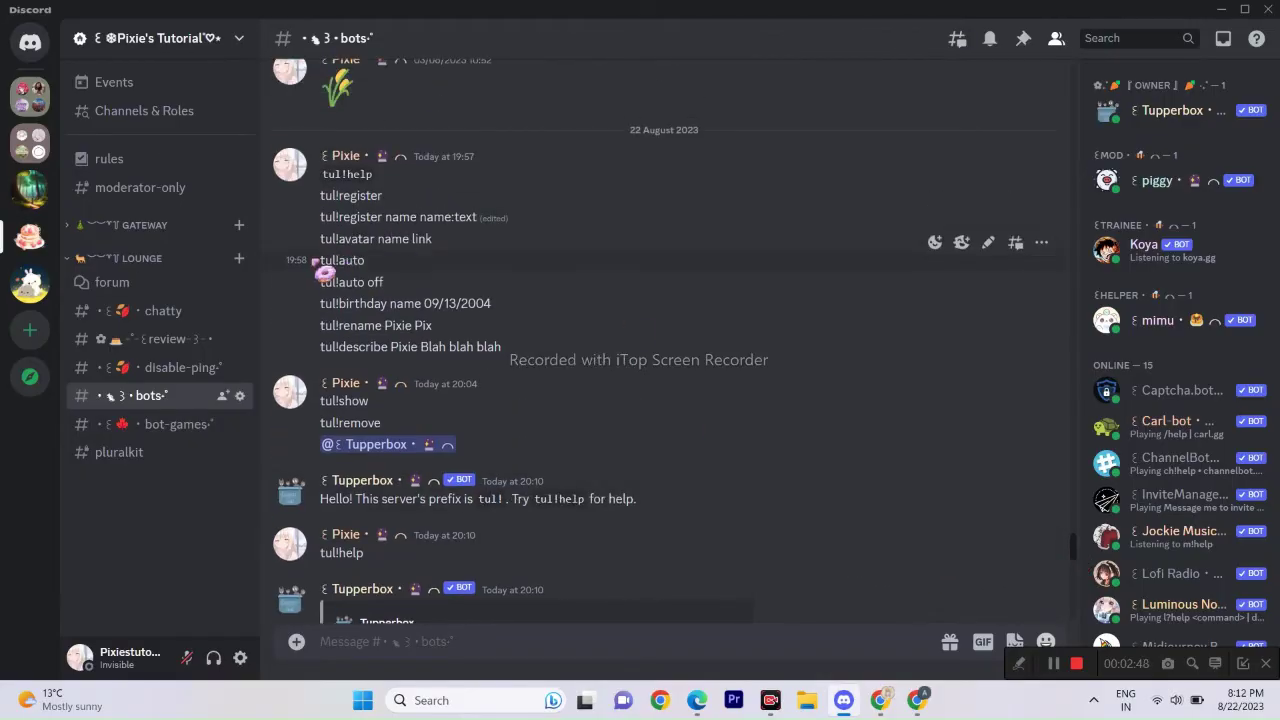
drag(316, 262, 366, 262)
key(ctrl+c)
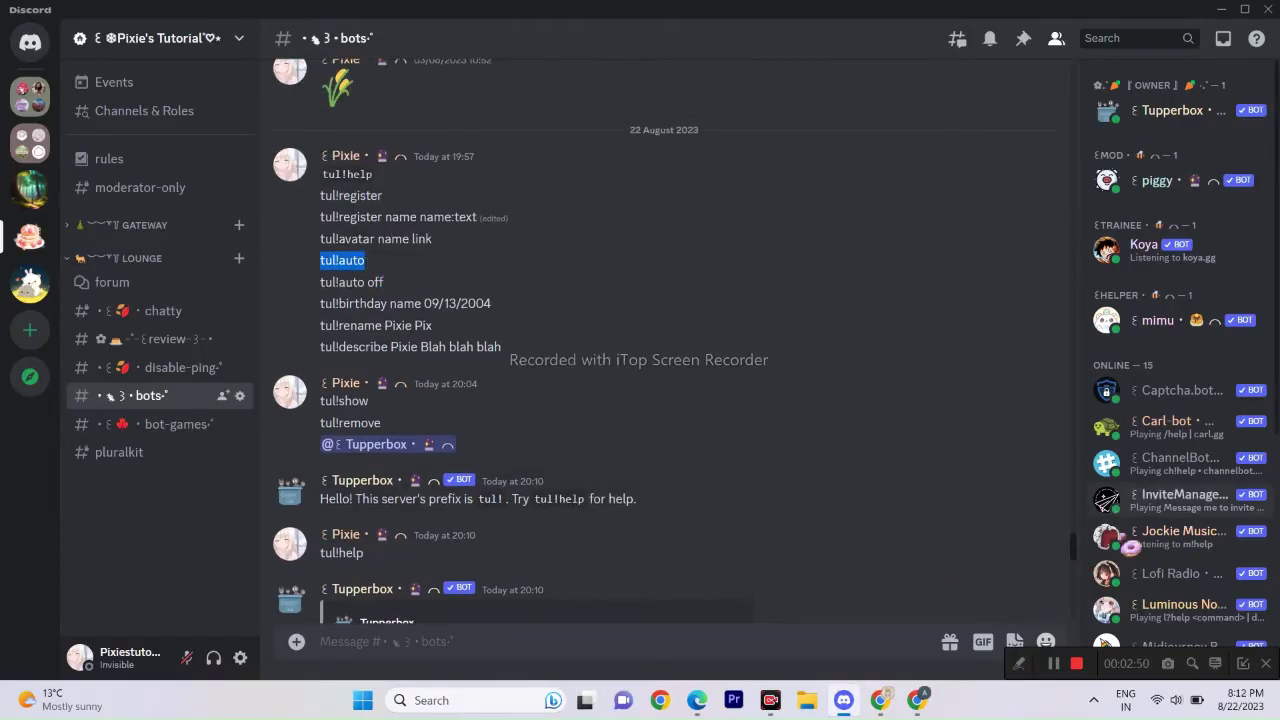
drag(1080, 548, 1095, 645)
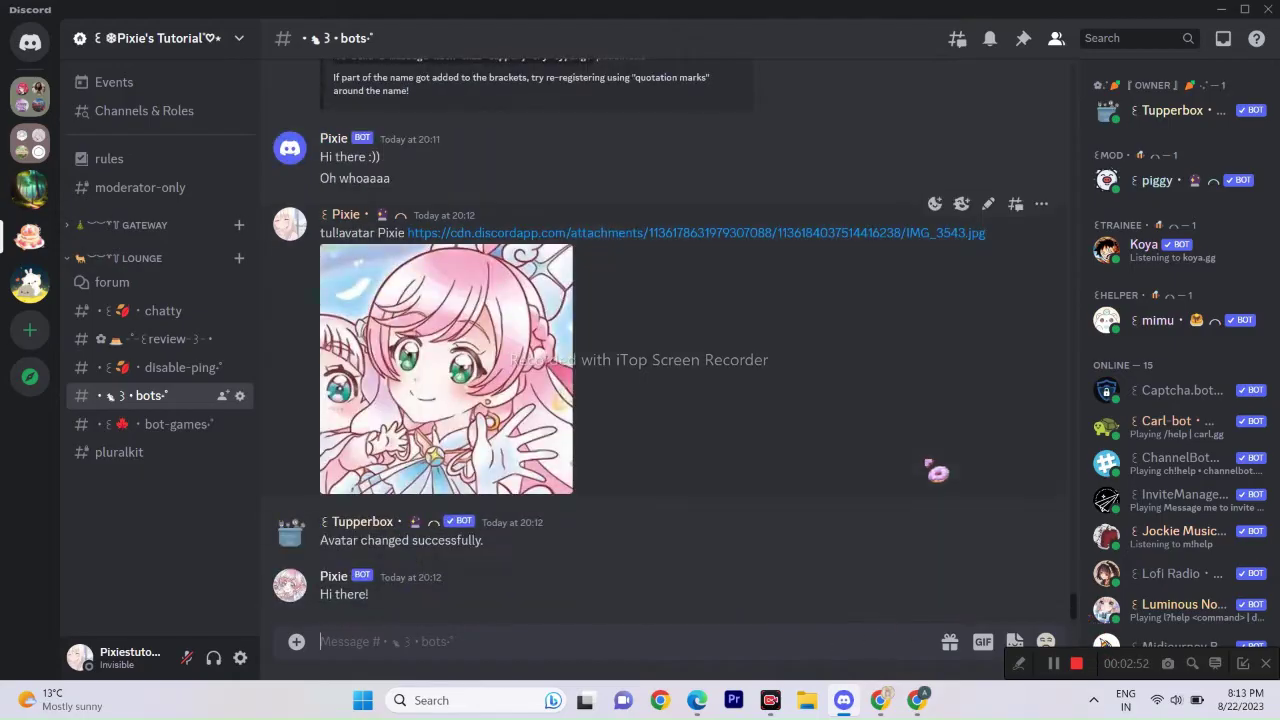
key(ctrl+v)
key(Return)
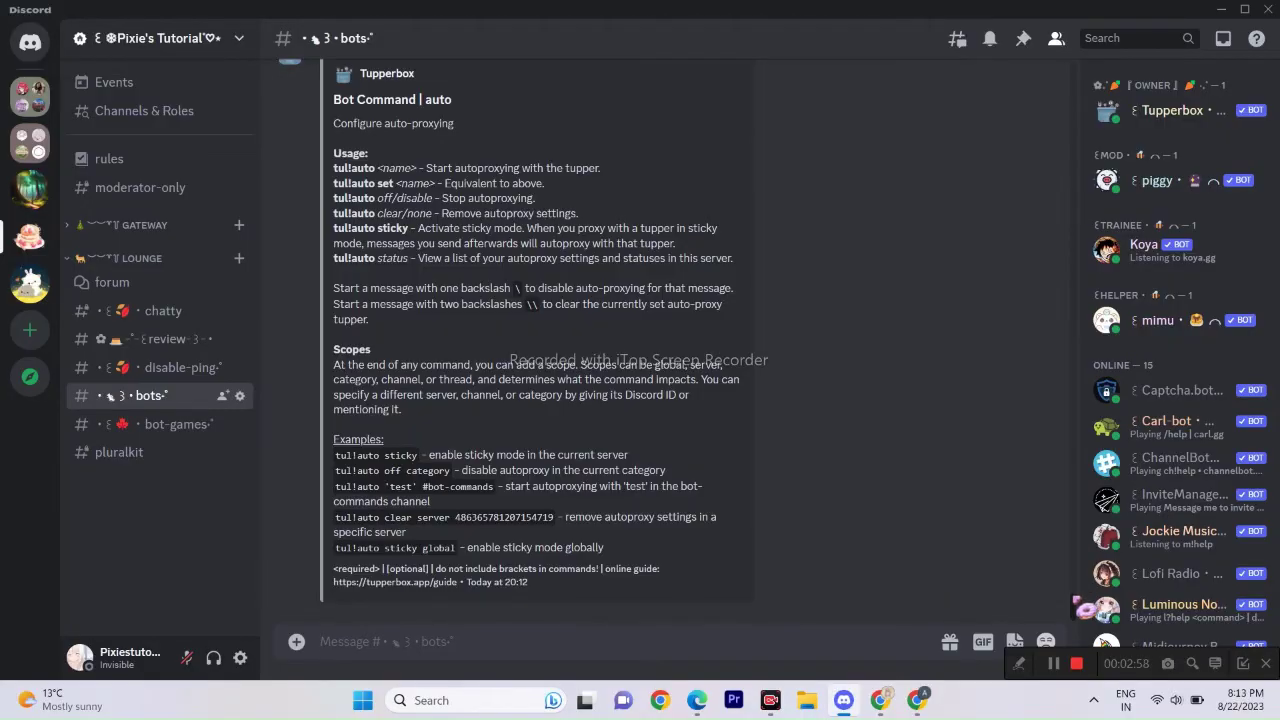
Check the auto command's usage and send tul!auto Pixie to start autoproxying with that tupper.
scroll(1080, 610, up, 1)
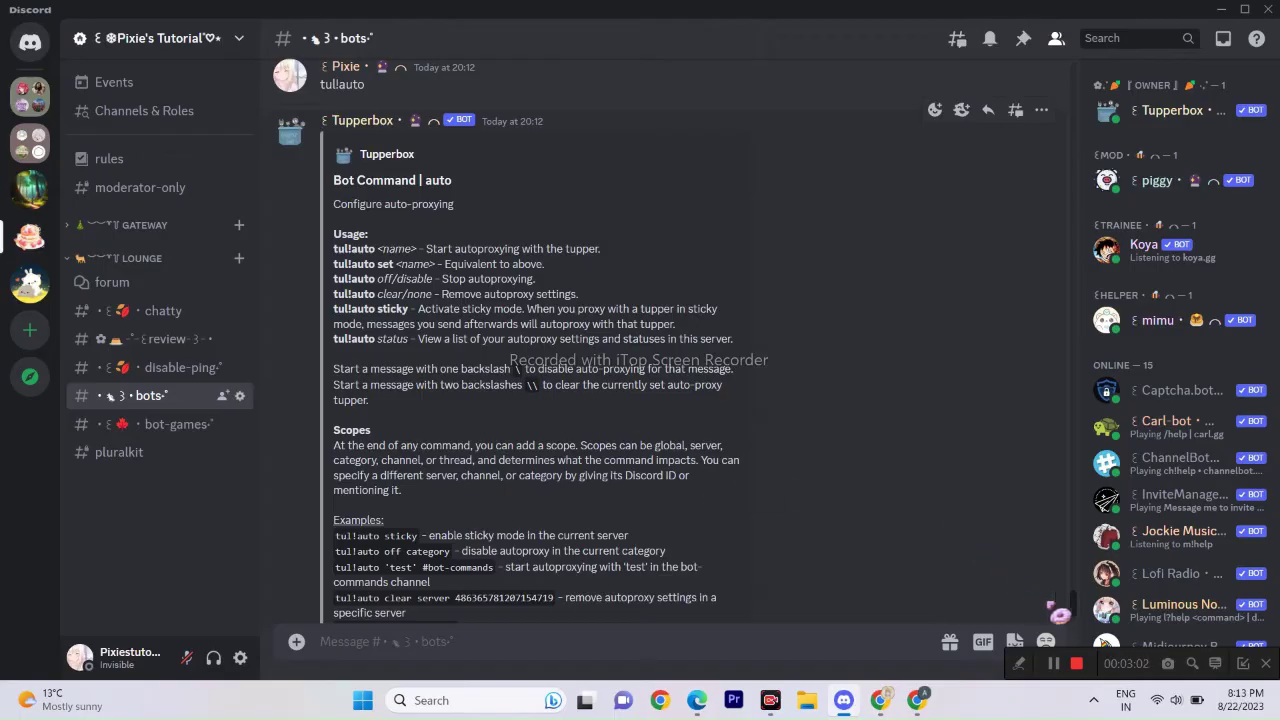
scroll(577, 627, down, 1)
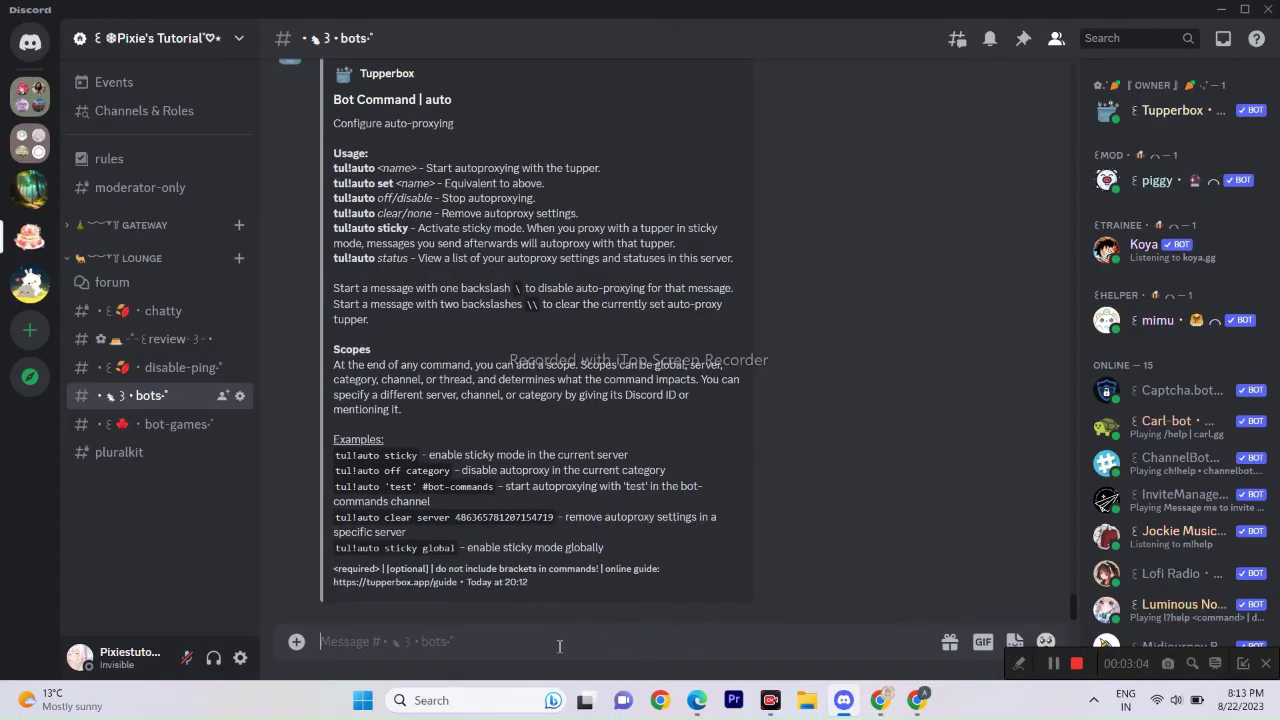
key(ctrl+v)
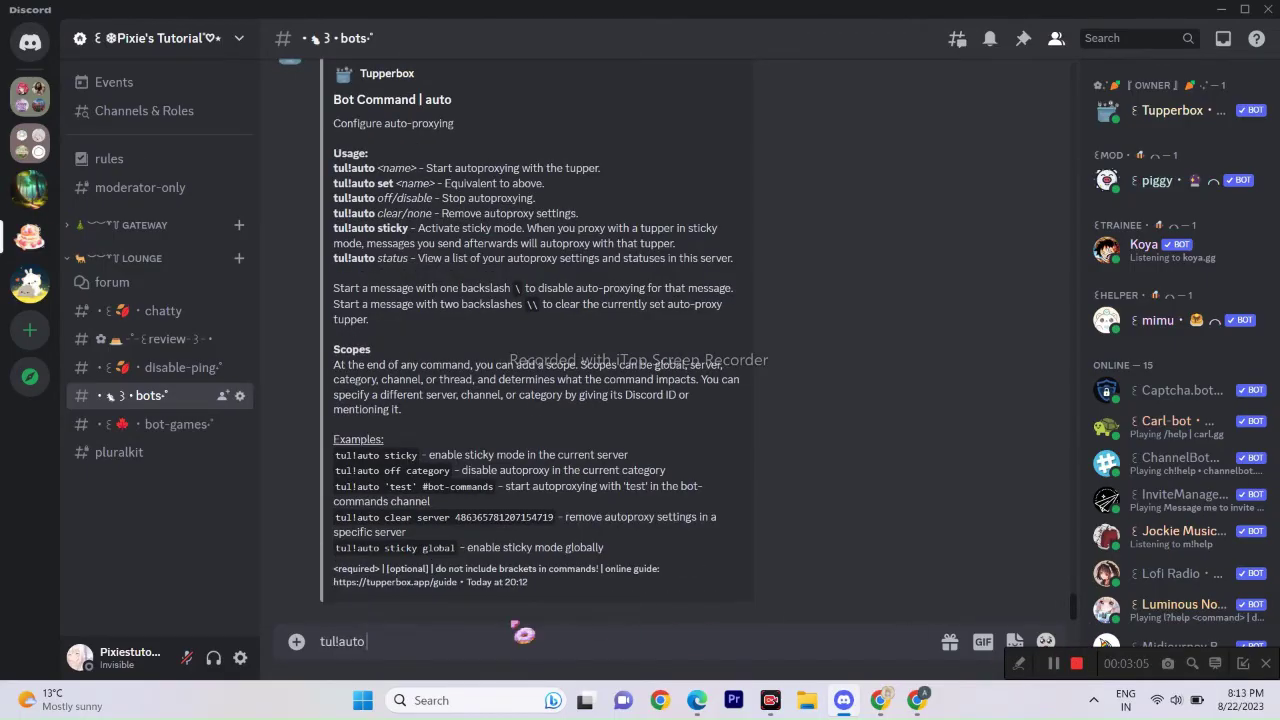
key(Return)
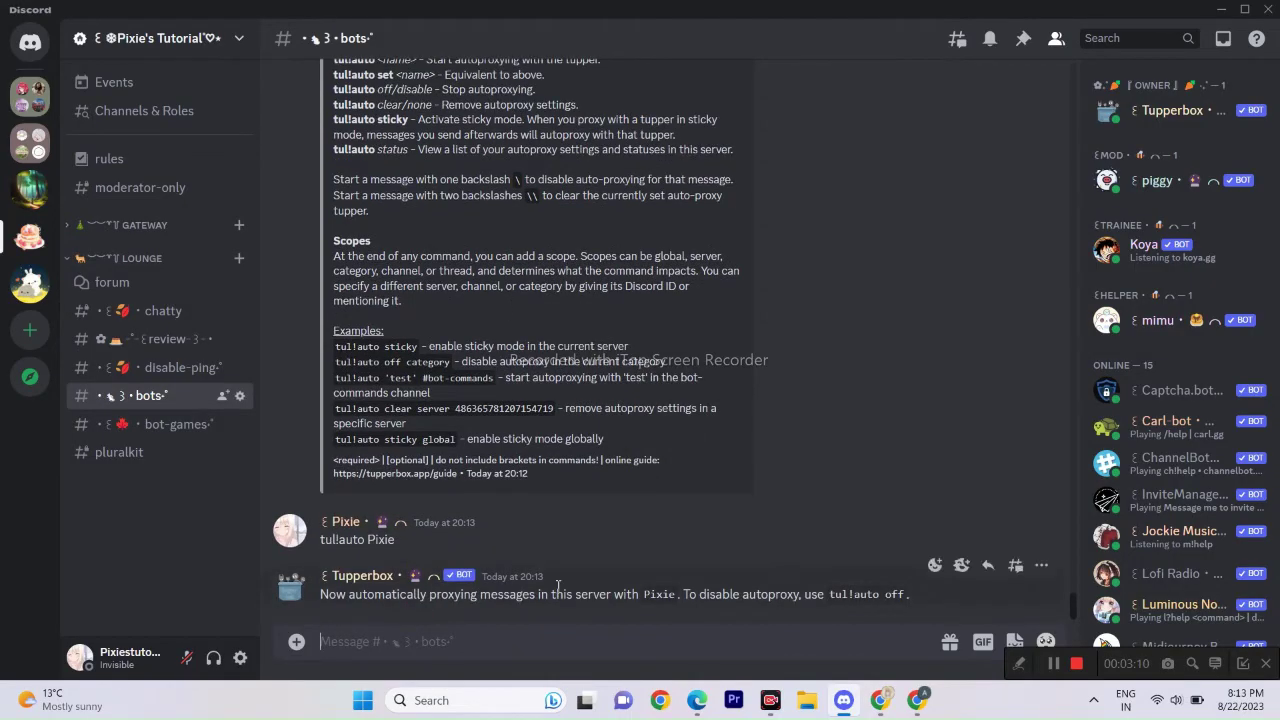
Test autoproxying by sending three messages without brackets: "Whoa", "ldf;sdlkfds" and "ksdlfksdlfj".
text(Whoa)
key(Return)
text(Idf;sdlkfds)
key(Return)
text(ksdlfksdlfj)
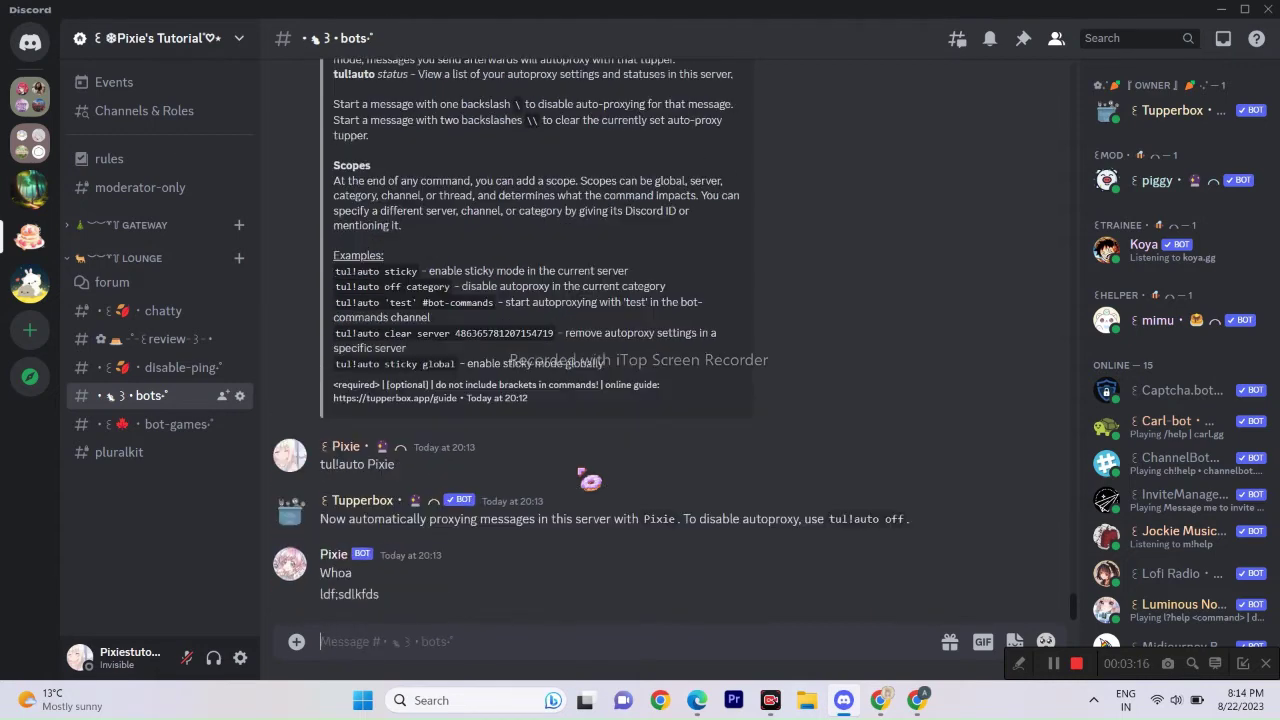
key(Return)
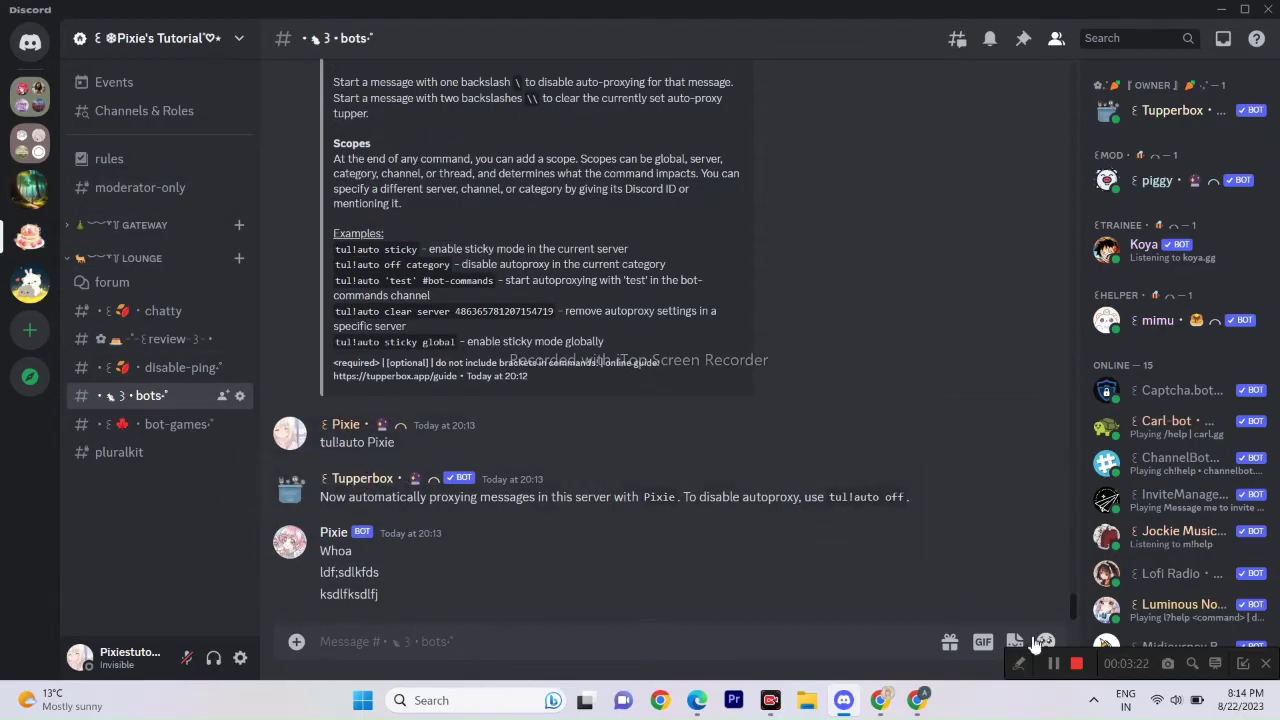
Disable autoproxying by sending tul!auto off copied from the command list, and test it with the message "sadasdas".
scroll(1085, 617, up, 8)
scroll(1075, 540, up, 10)
scroll(1065, 533, down, 1)
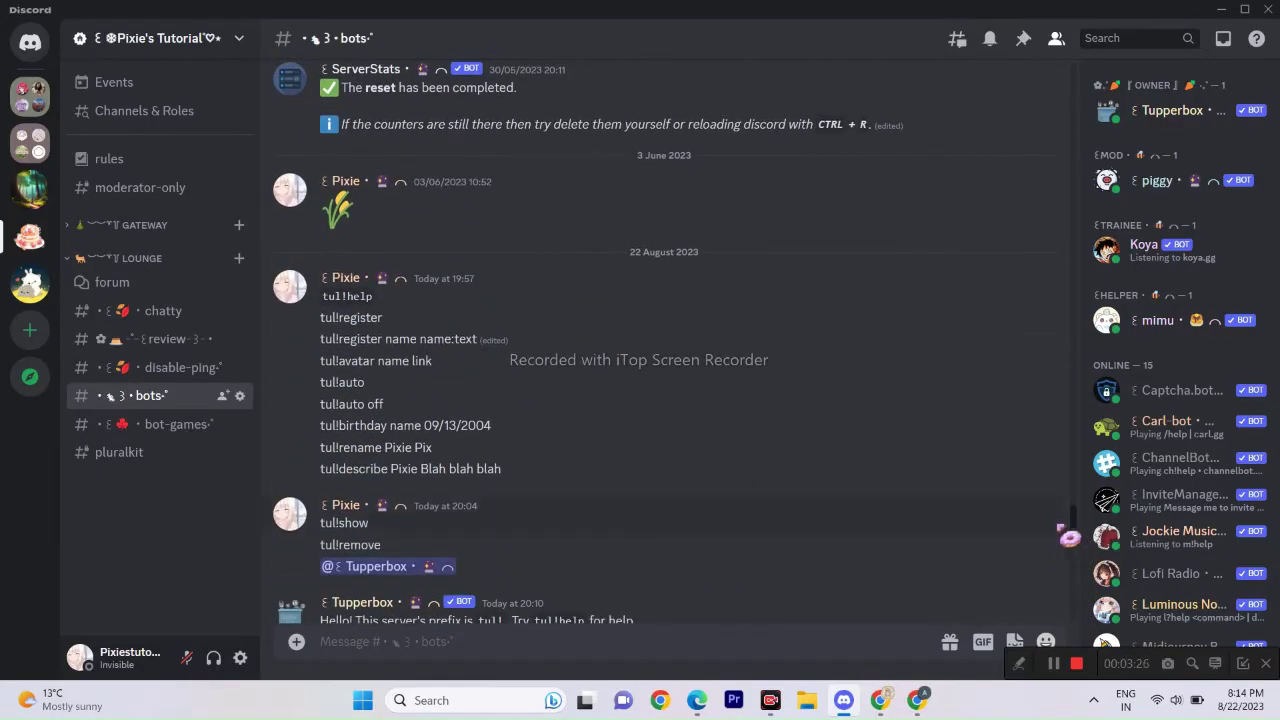
drag(321, 404, 384, 405)
key(ctrl+c)
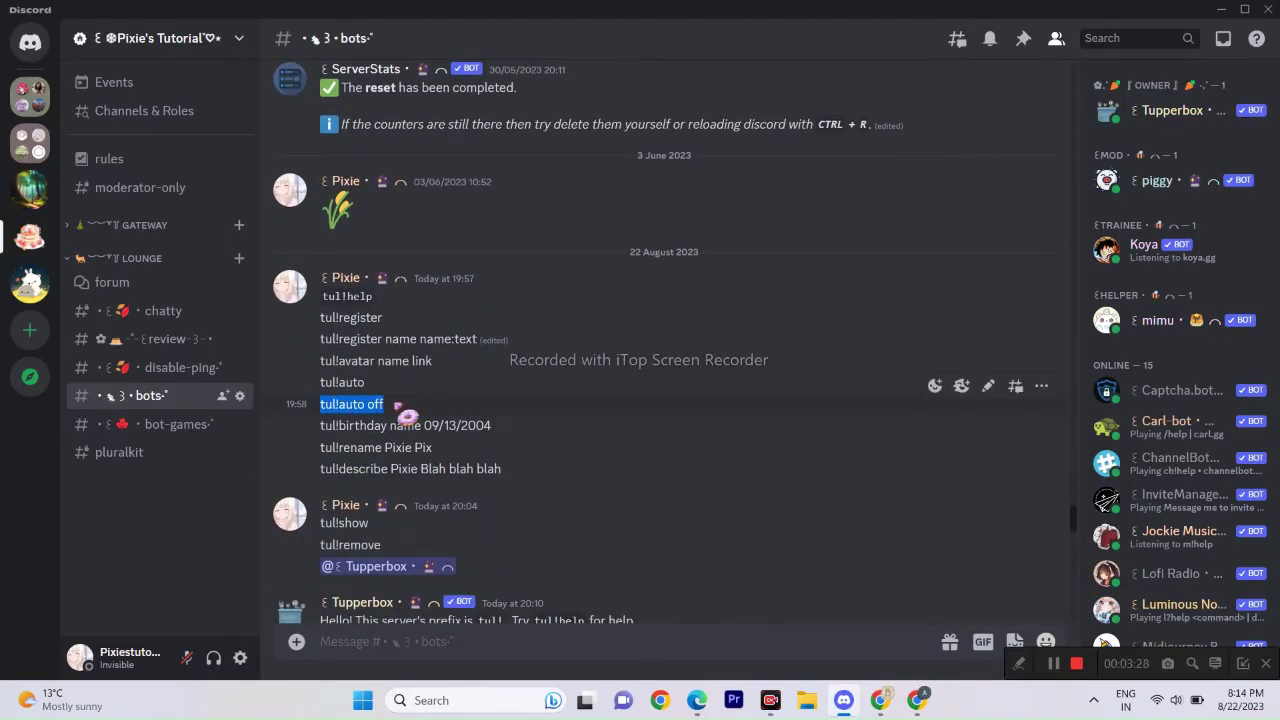
scroll(1075, 530, down, 15)
key(ctrl+v)
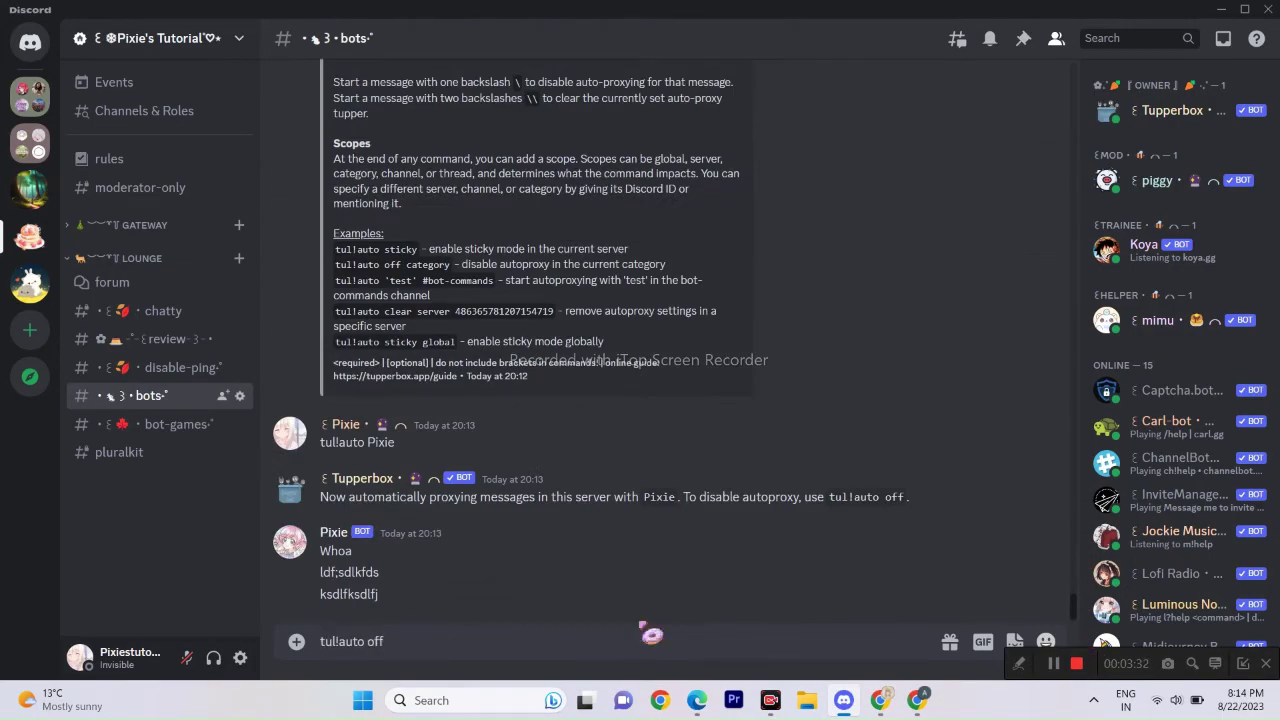
key(Return)
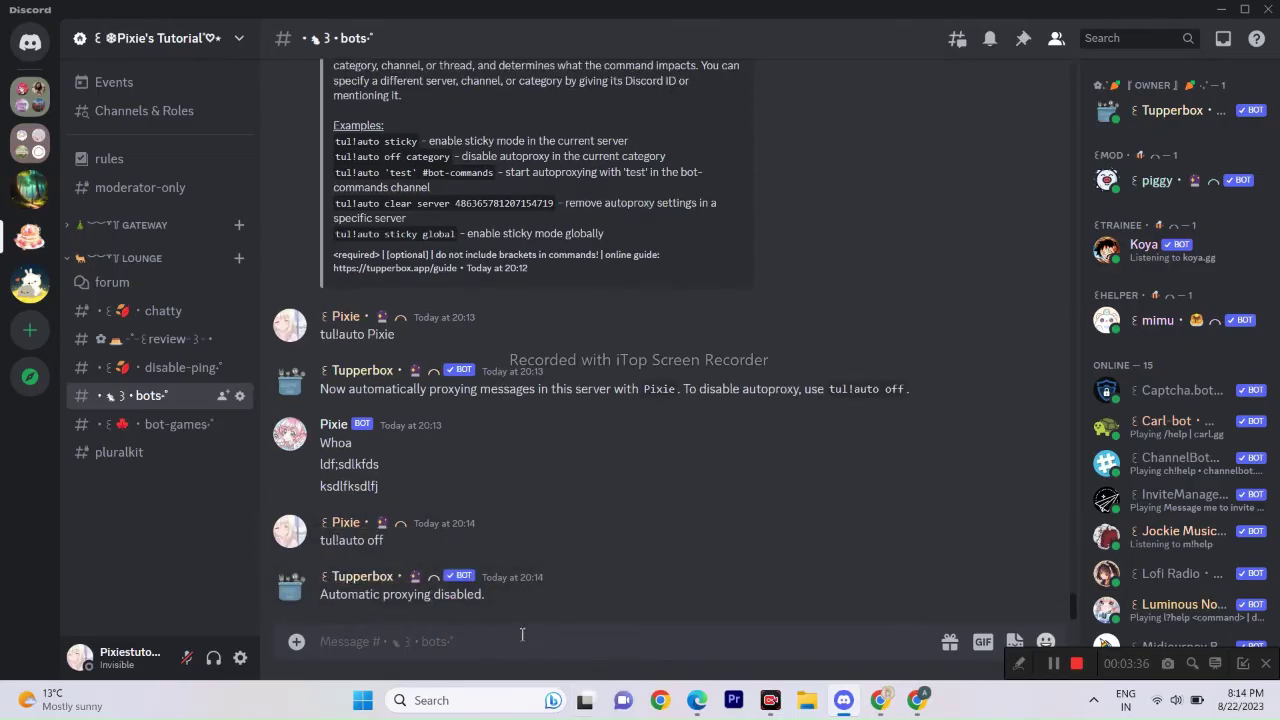
text(sadasdas)
key(Return)
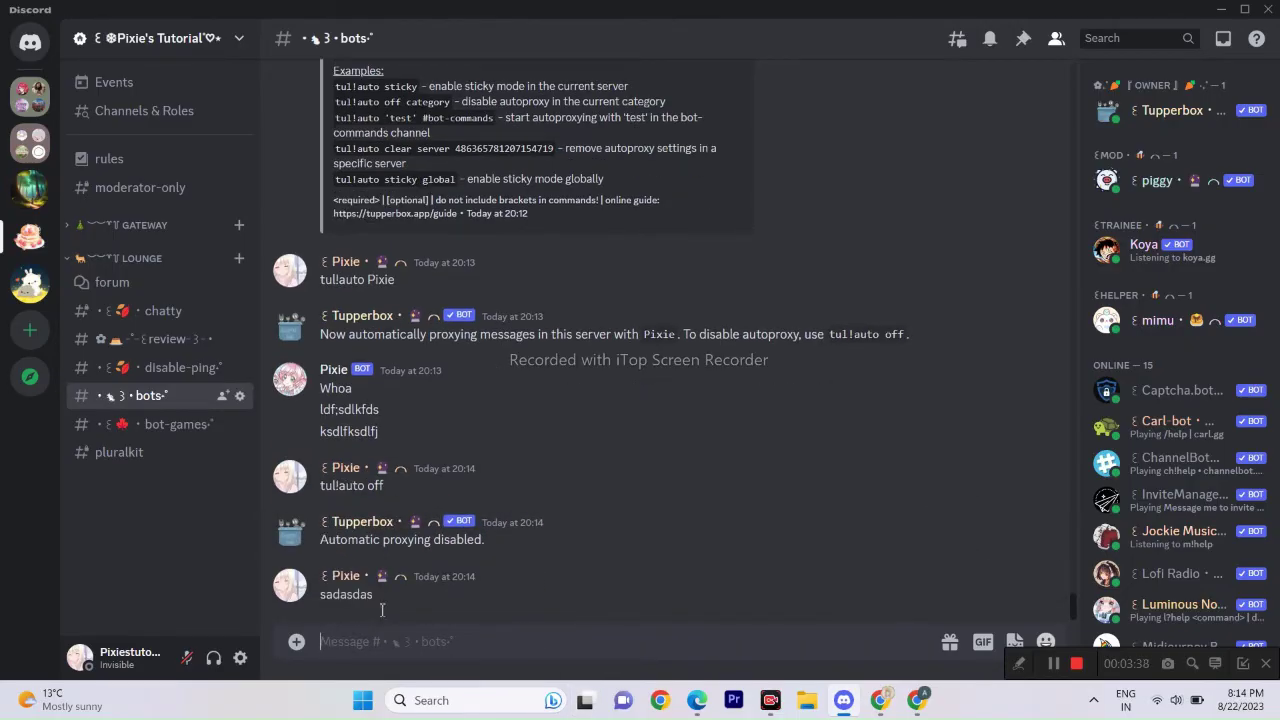
Copy the tul!birthday example from the command list into the message box and replace "name" with Pixie, unsent.
drag(1070, 608, 1076, 512)
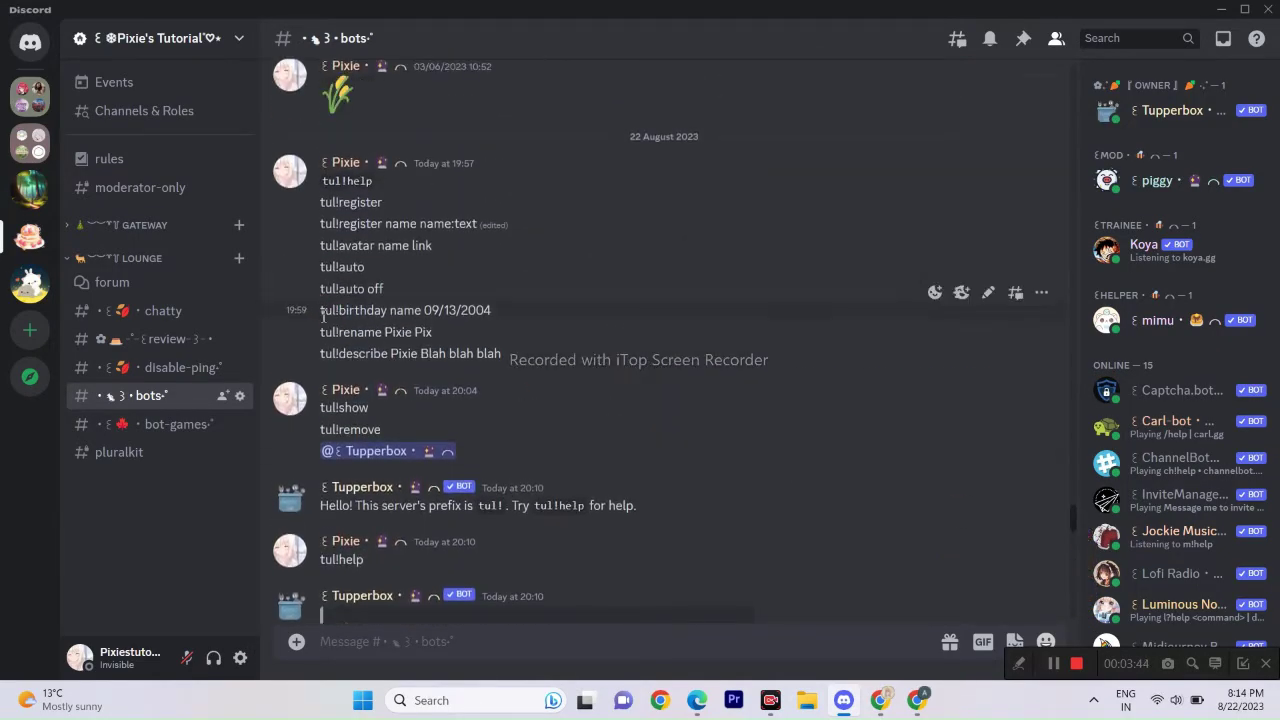
drag(321, 311, 489, 313)
key(ctrl+c)
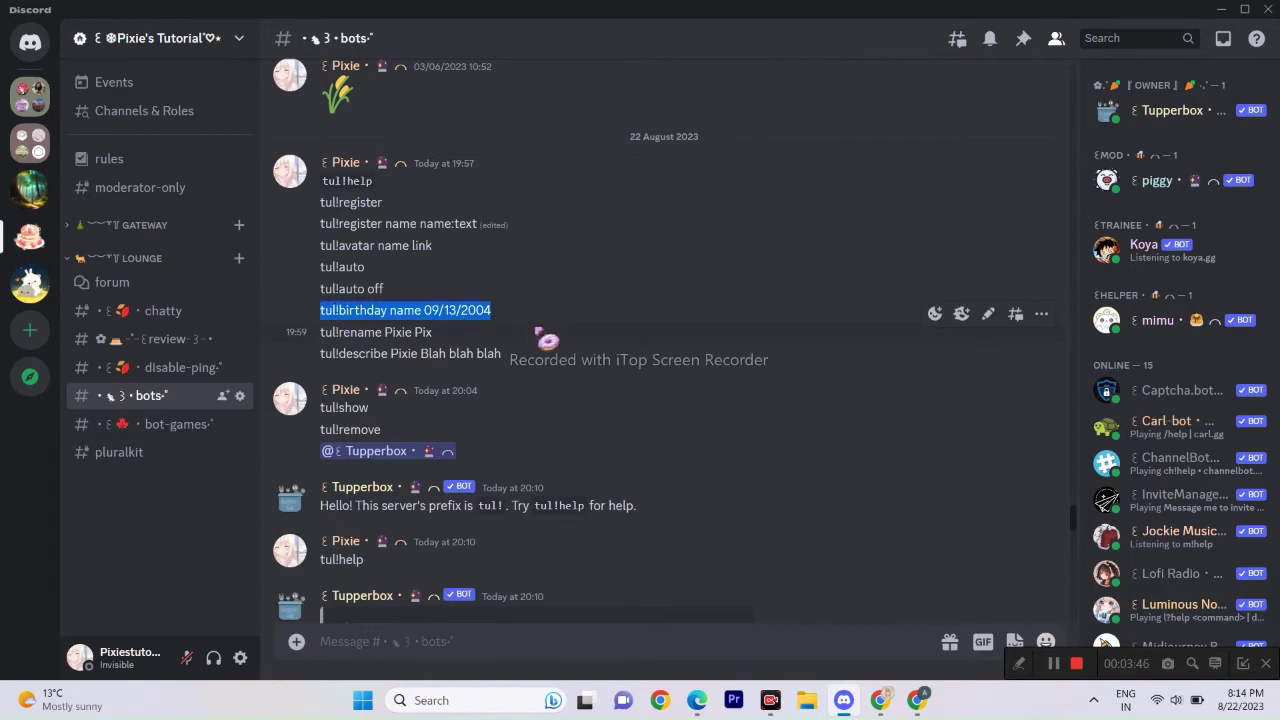
drag(1086, 535, 1096, 640)
key(ctrl+v)
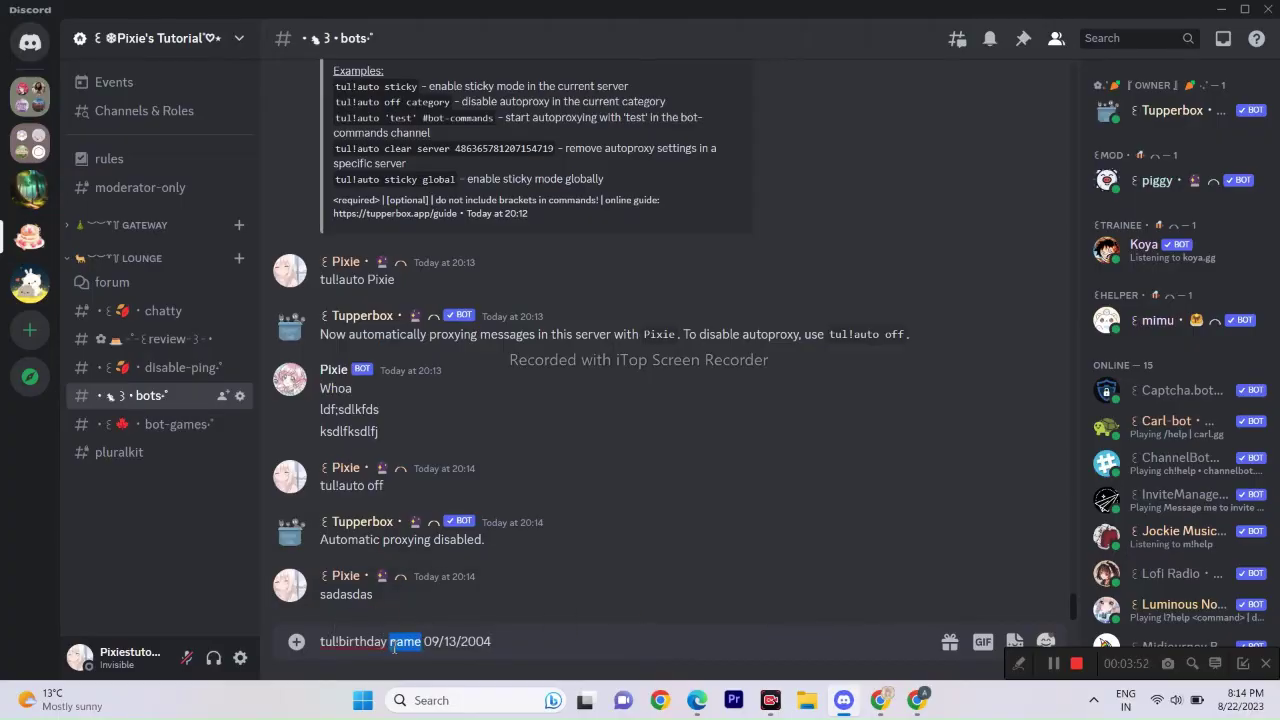
key(BackSpace)
text(Pixie)
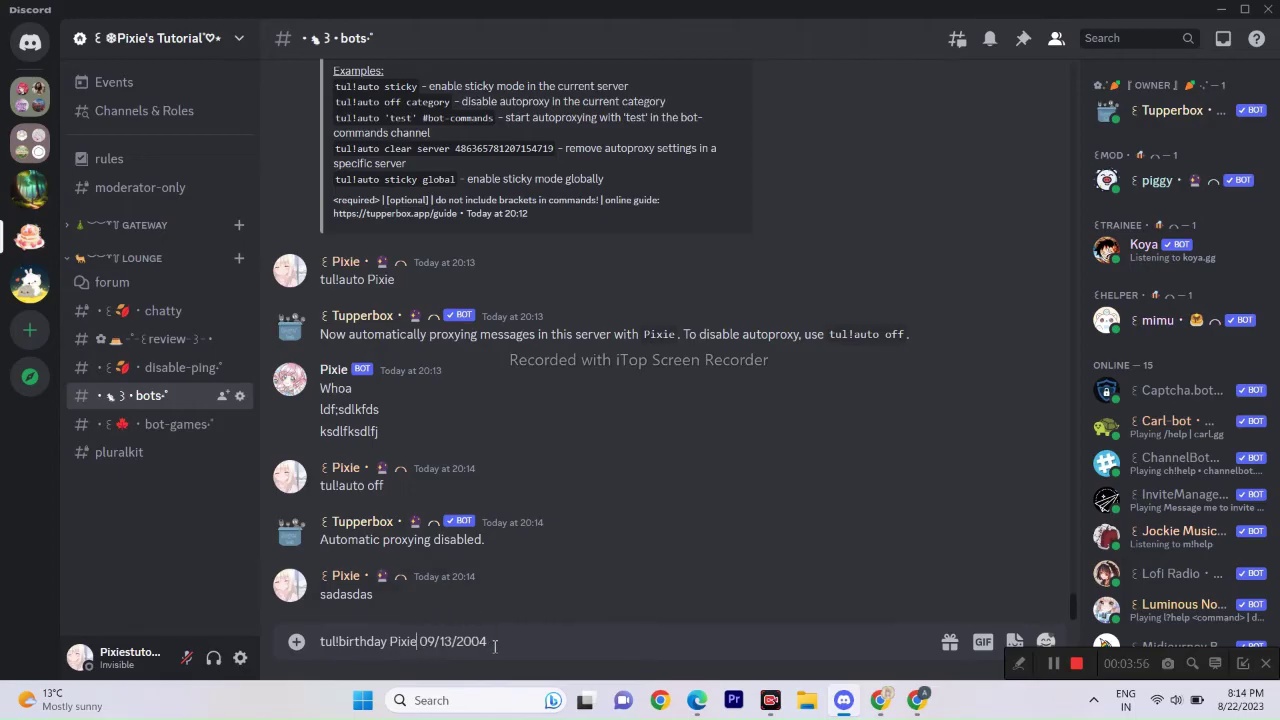
Rewrite the birthday command's date as month/day/year, substitute the tupper's date of birth part by part, and send the command.
drag(494, 643, 421, 643)
key(BackSpace)
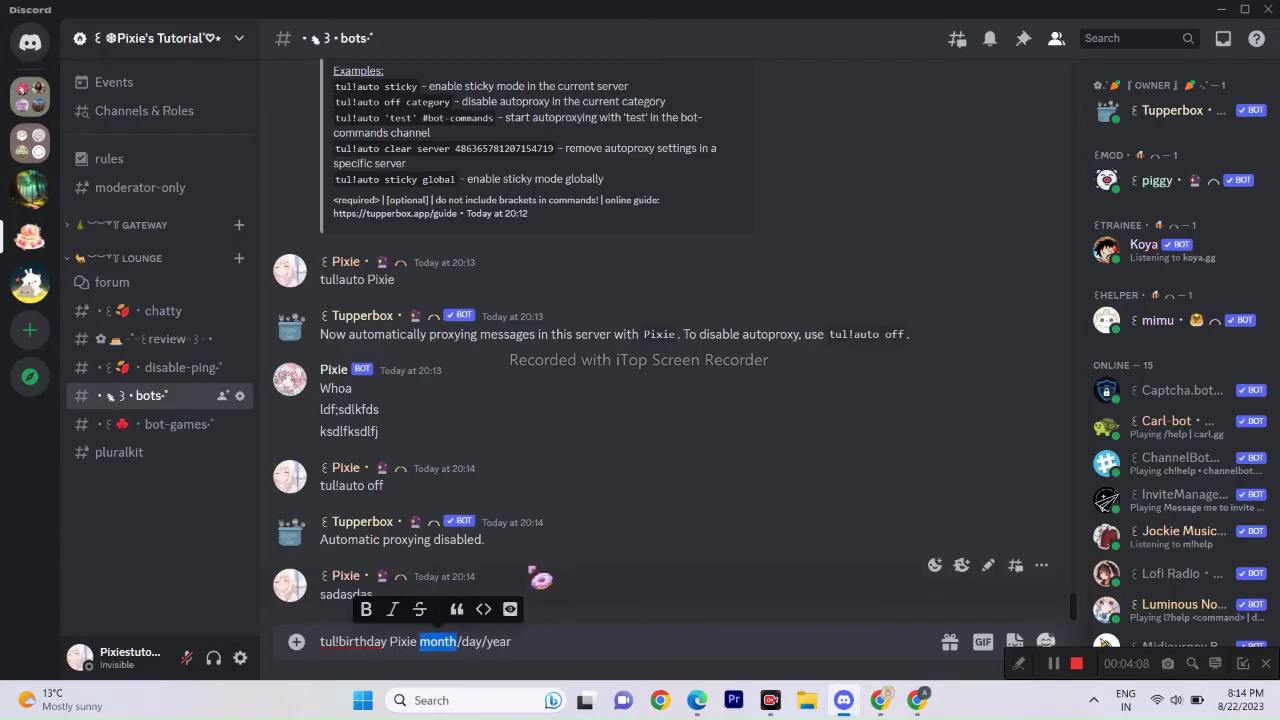
key(BackSpace)
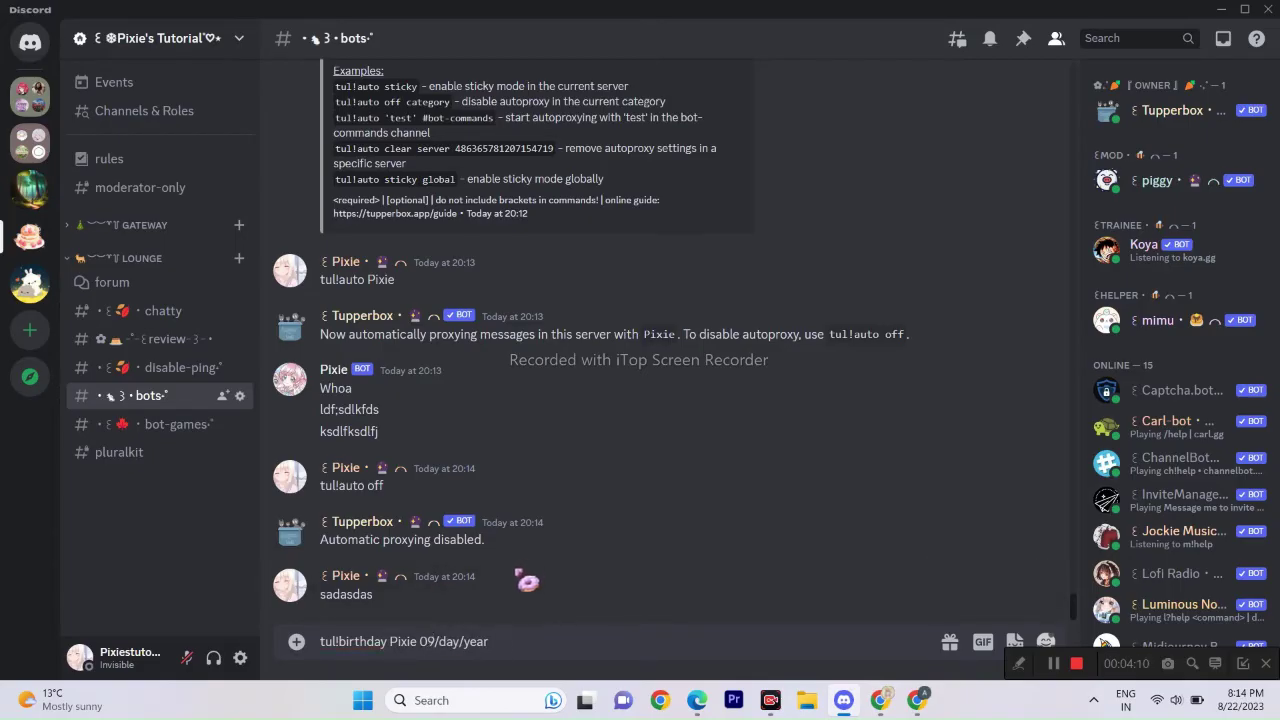
click(460, 641)
key(BackSpace)
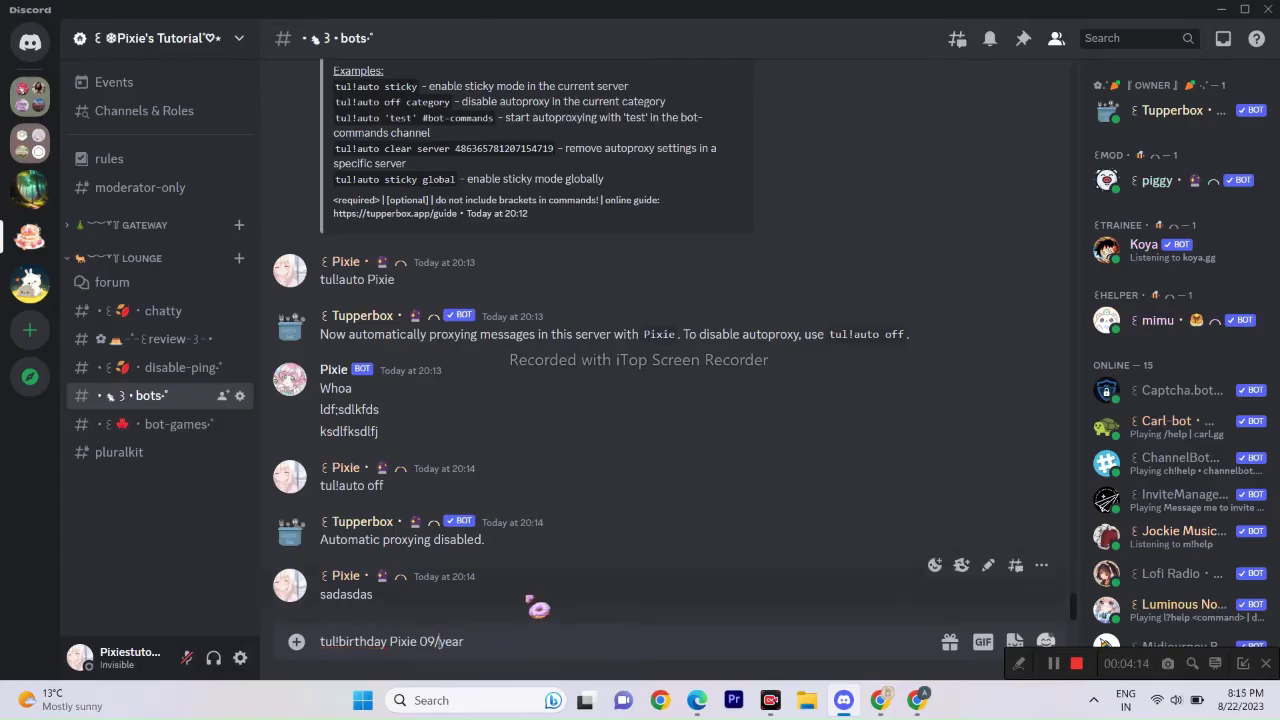
text(13/)
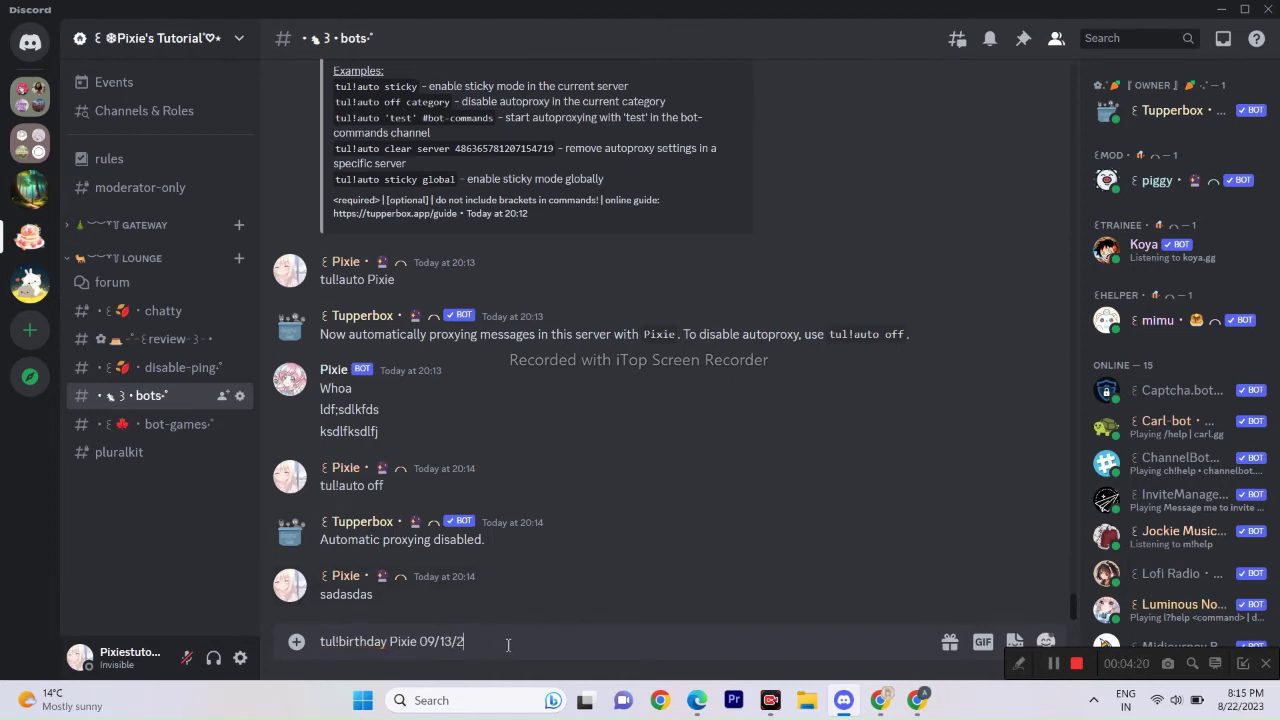
text(2004)
key(Return)
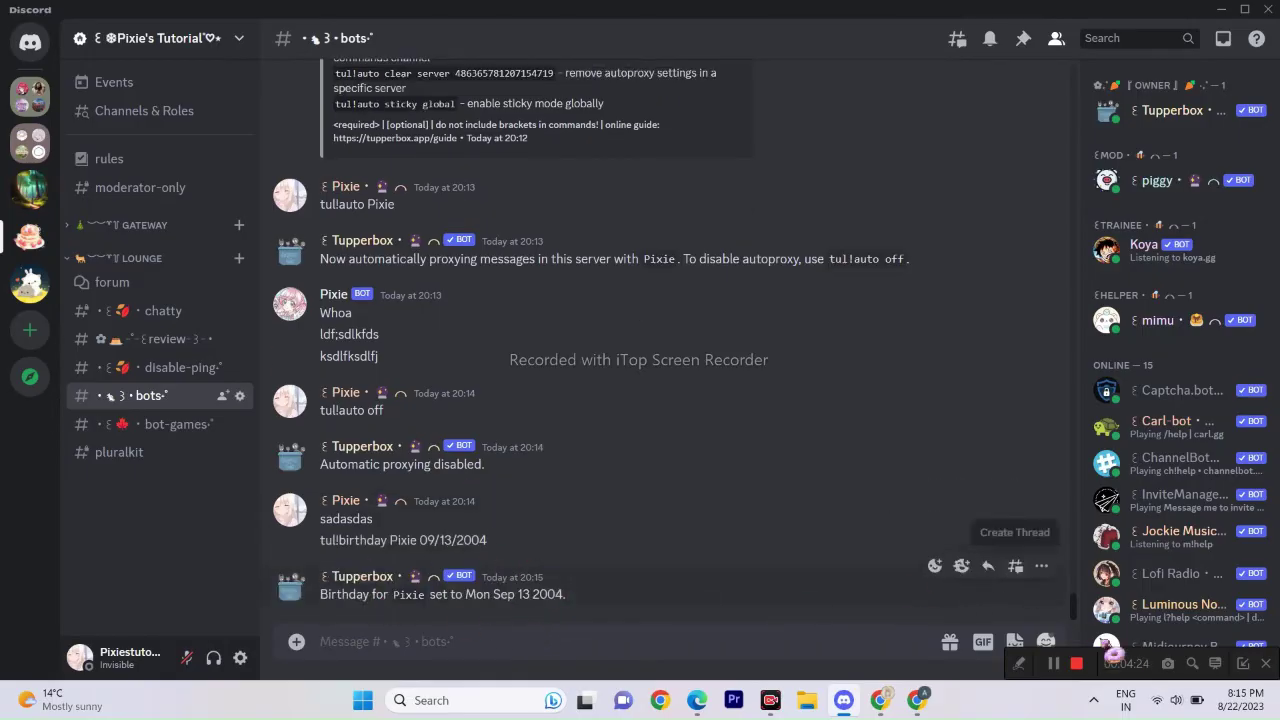
Rename the Pixie tupper by sending tul!rename Pixie Kate, based on the rename example in the command list.
drag(1076, 620, 1094, 530)
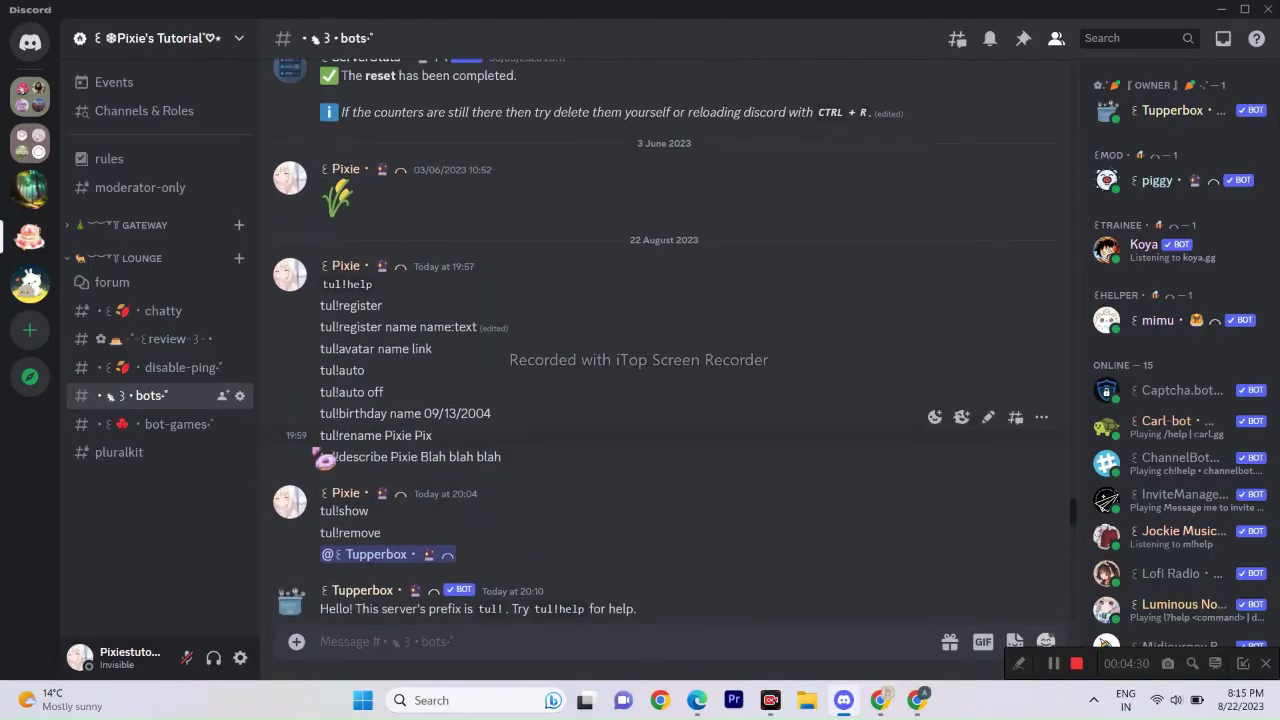
drag(321, 437, 460, 445)
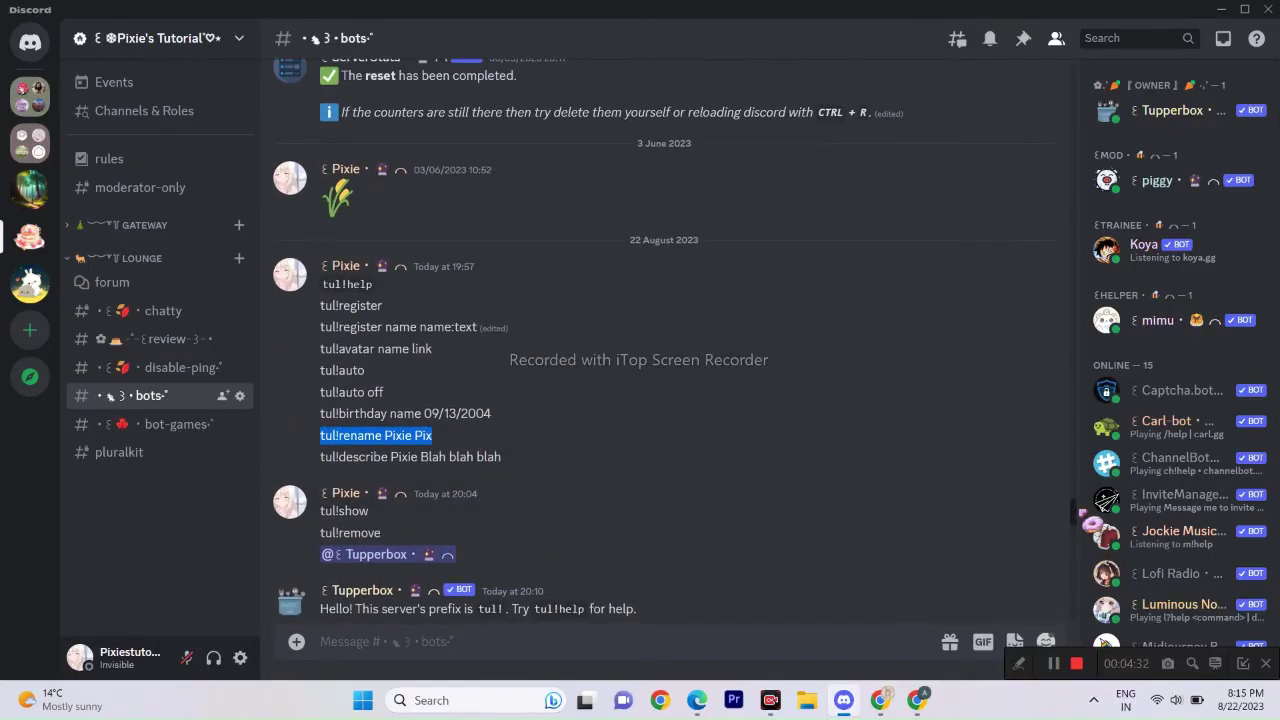
drag(1095, 518, 1075, 615)
click(618, 633)
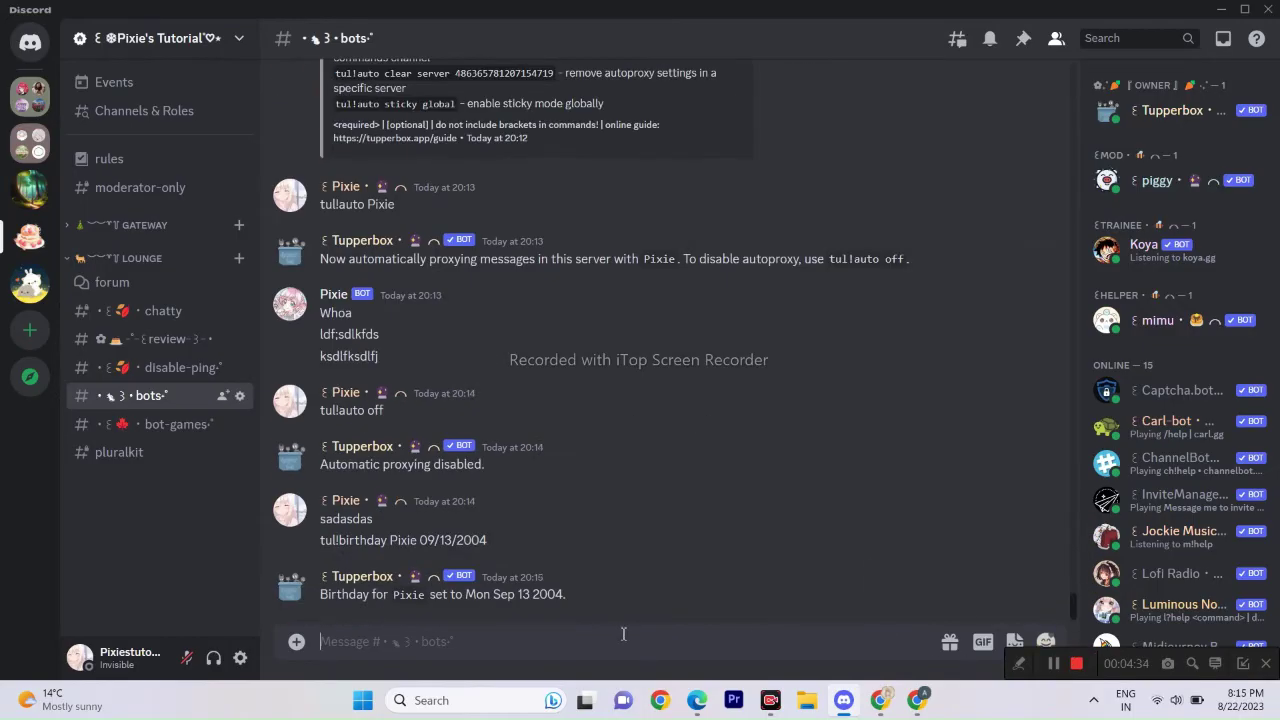
text(tul!rename Pixie Pix)
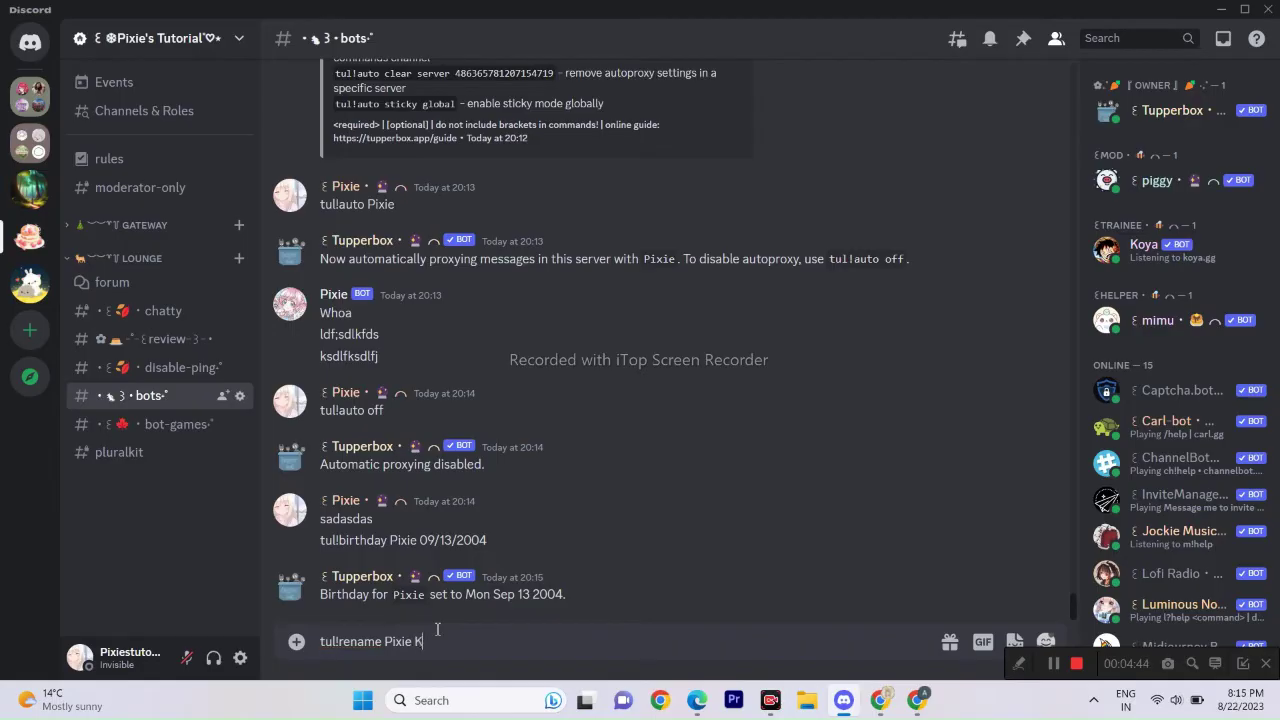
text(e)
key(Return)
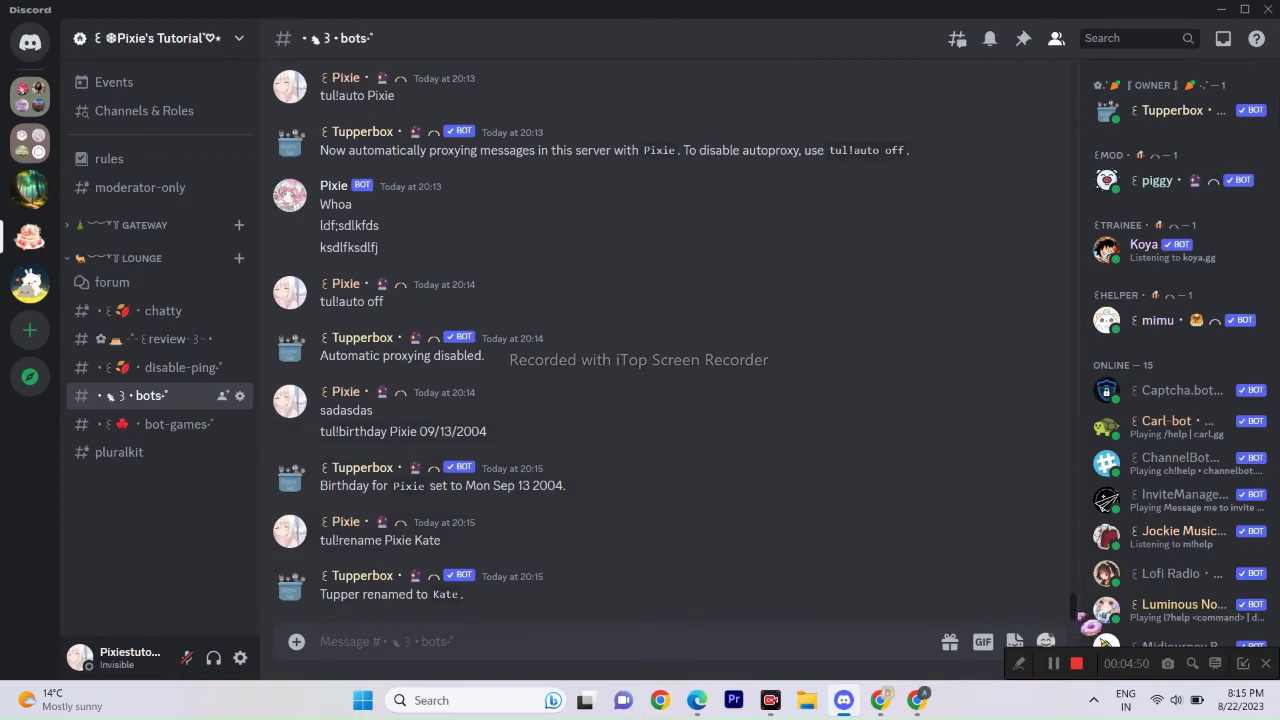
Copy the tul!describe example from the command list into the message box, remove "Blah blah blah" and replace Pixie with Kate, unsent.
scroll(1082, 606, up, 5)
scroll(1082, 606, up, 15)
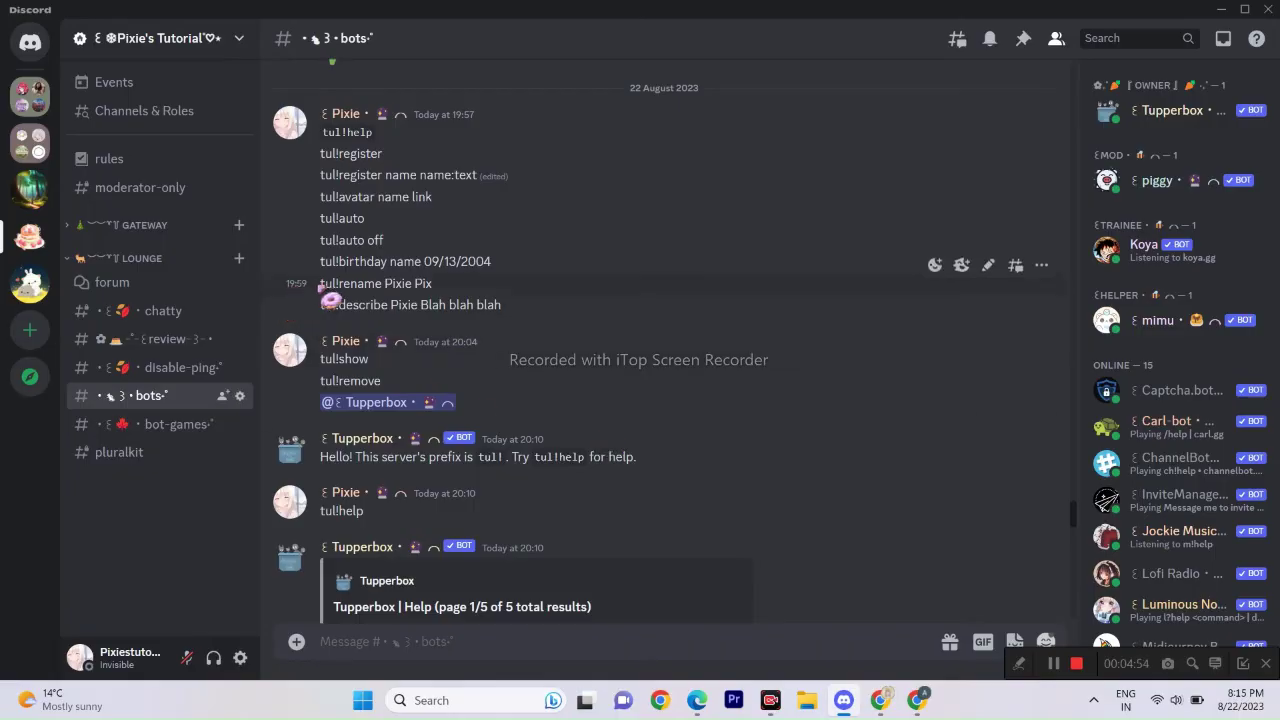
drag(321, 308, 552, 308)
key(ctrl+c)
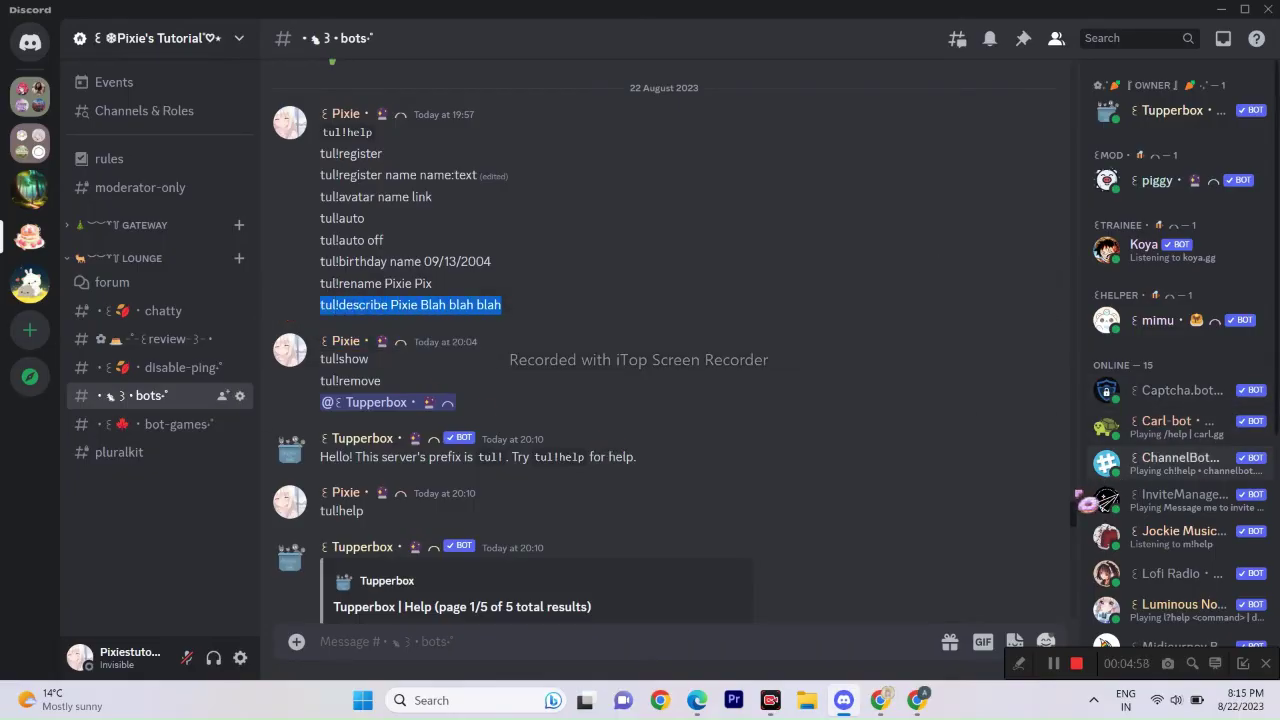
scroll(813, 627, down, 15)
key(ctrl+v)
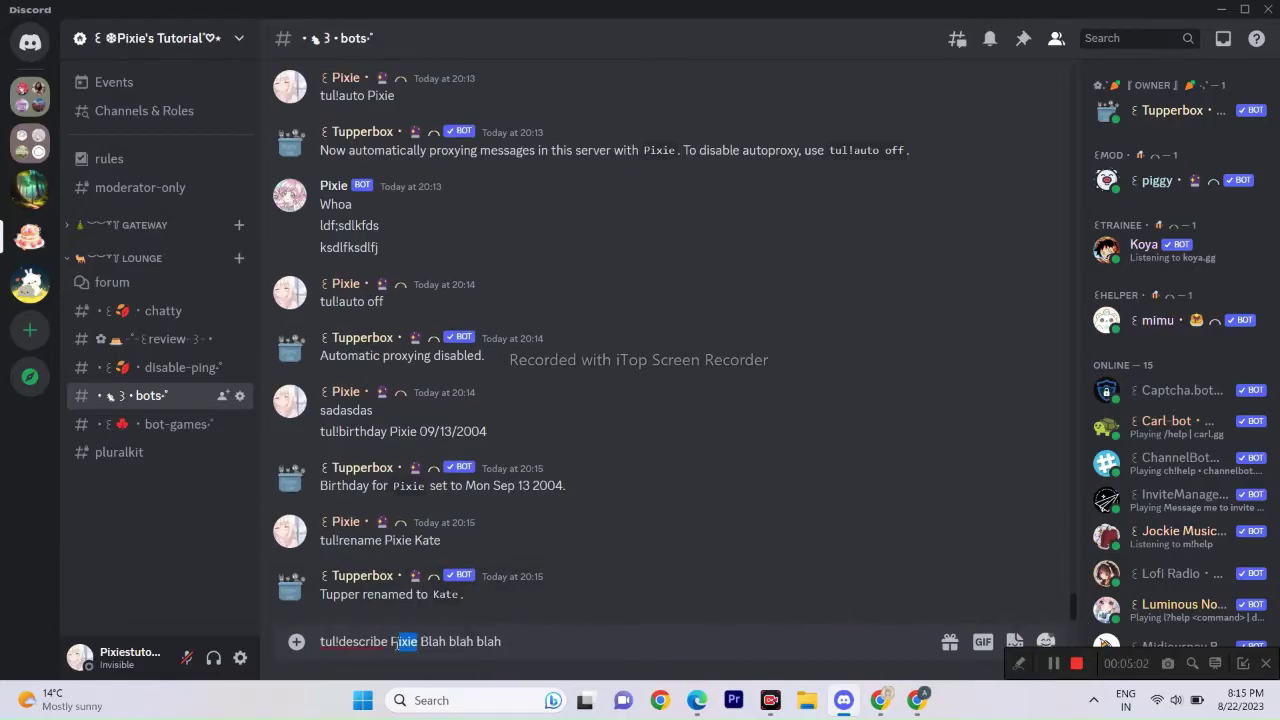
double_click(505, 641)
drag(505, 641, 441, 650)
key(BackSpace)
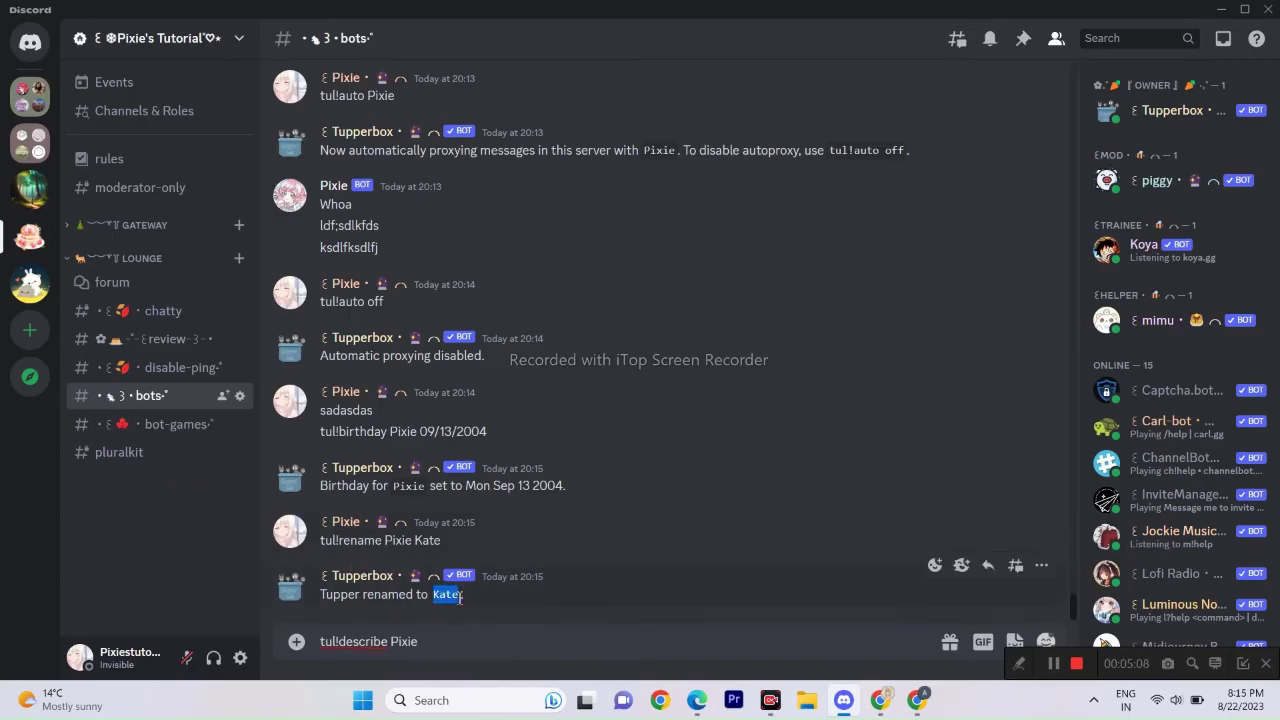
double_click(403, 649)
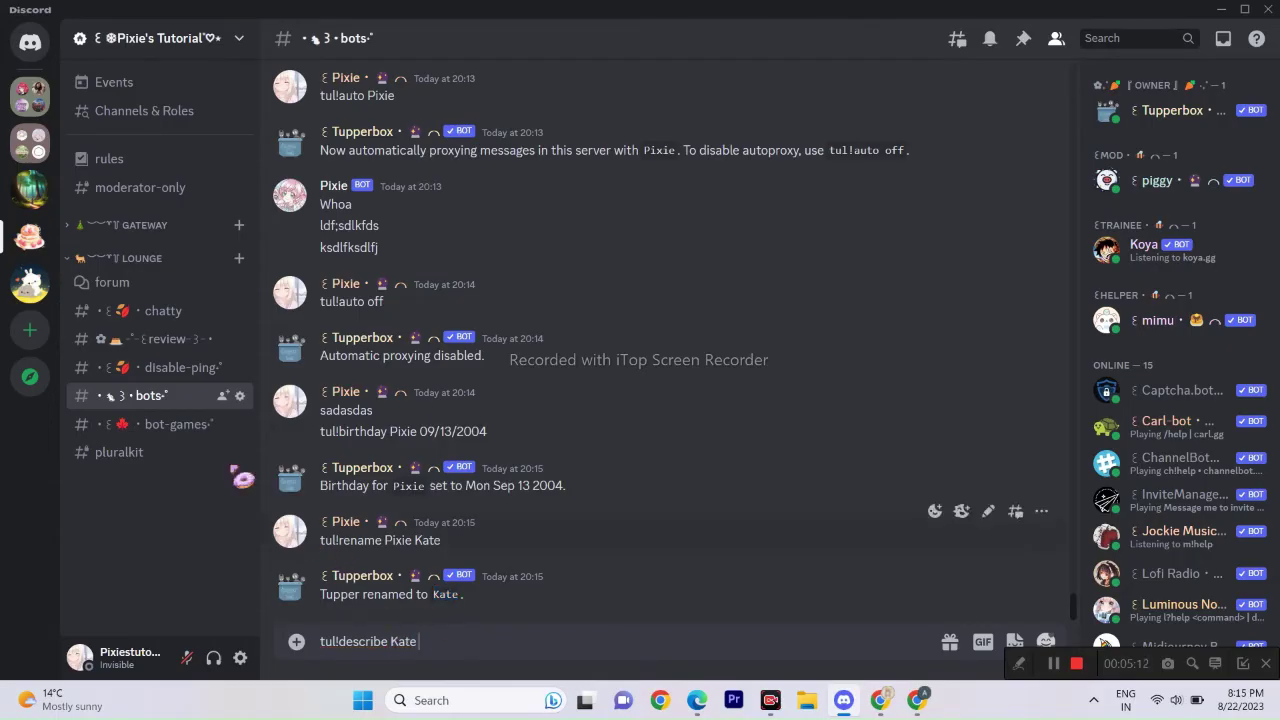
Copy "A cute family!" from the PluralKit card in the pluralkit channel and send tul!describe Kate A cute family! in the bots channel.
click(192, 451)
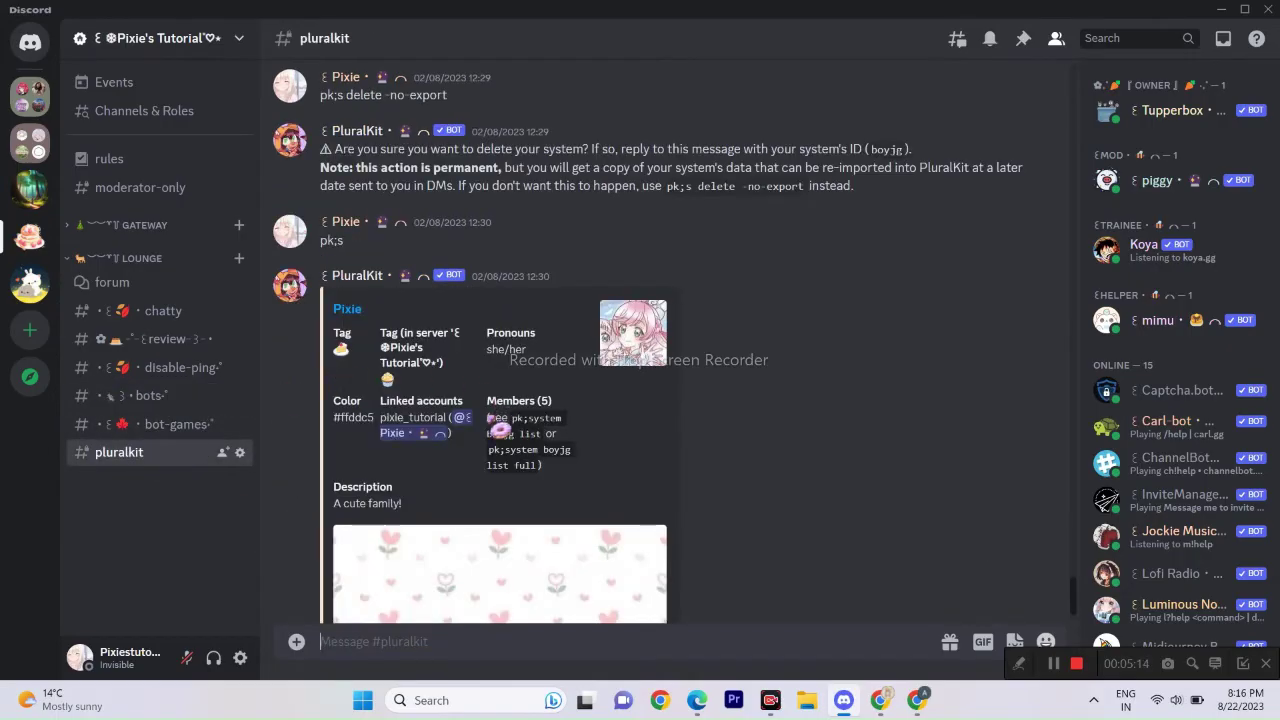
drag(333, 503, 381, 503)
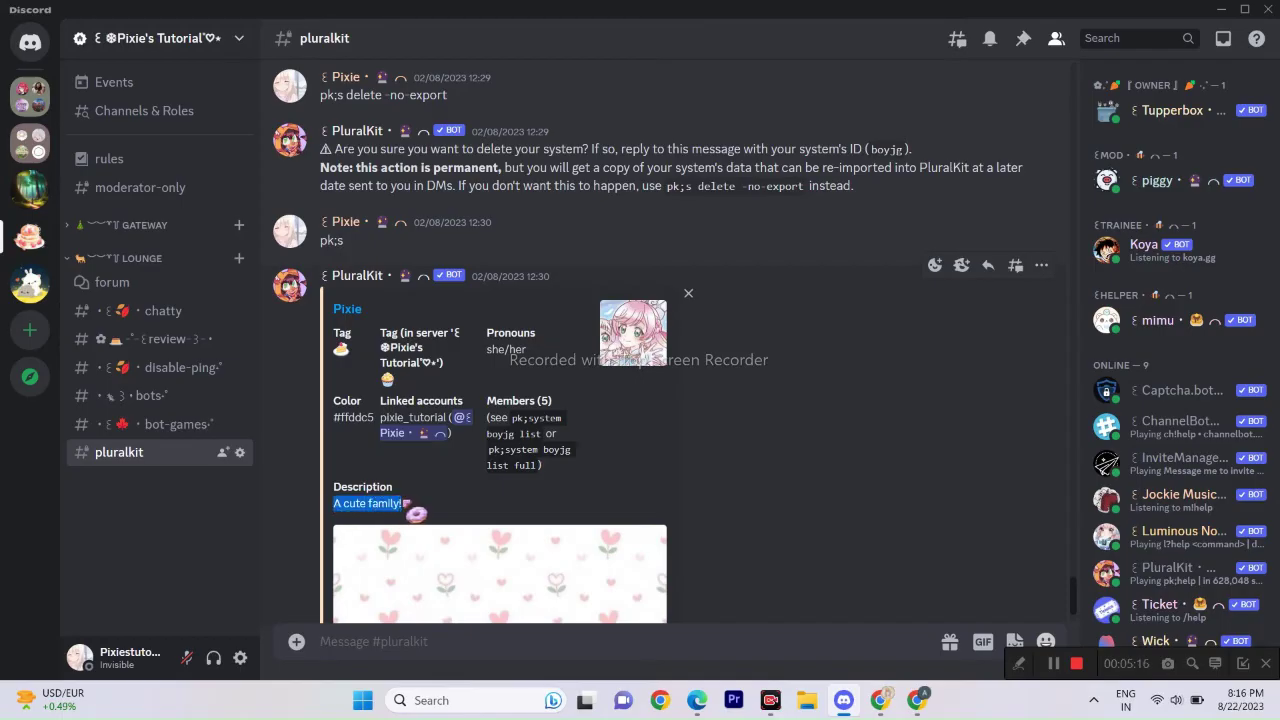
click(416, 510)
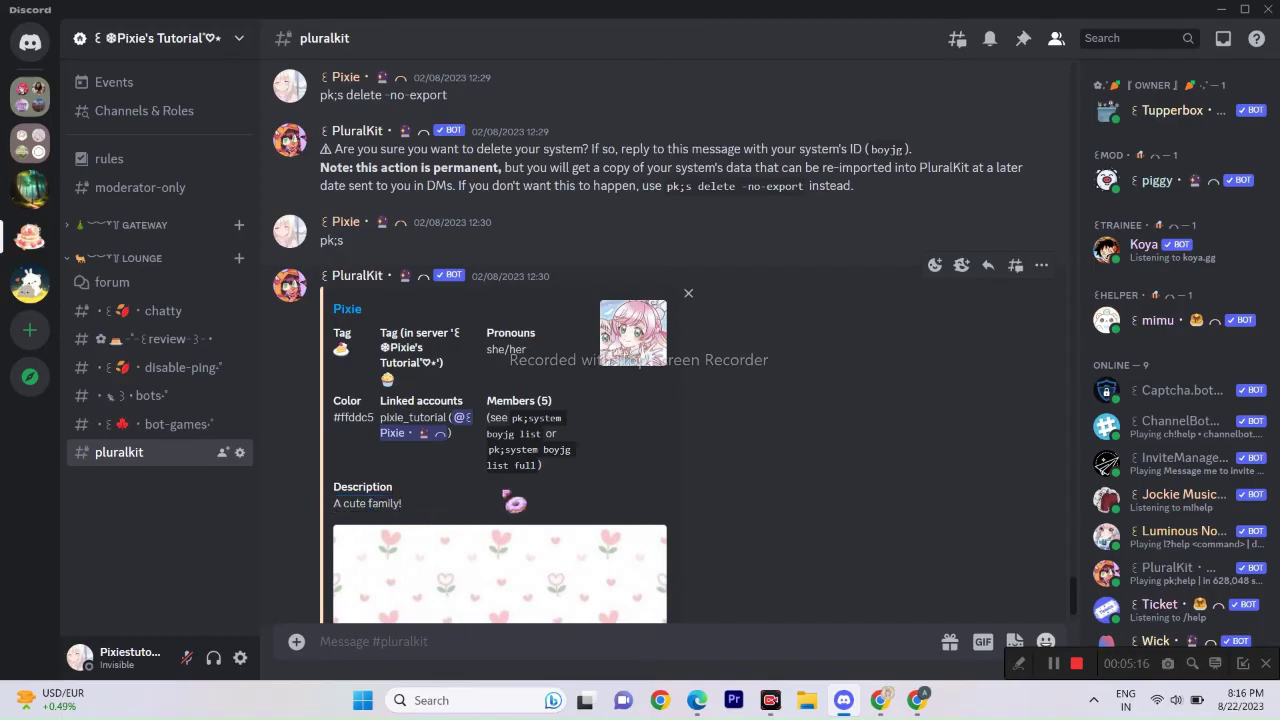
click(160, 404)
text(A cute family!)
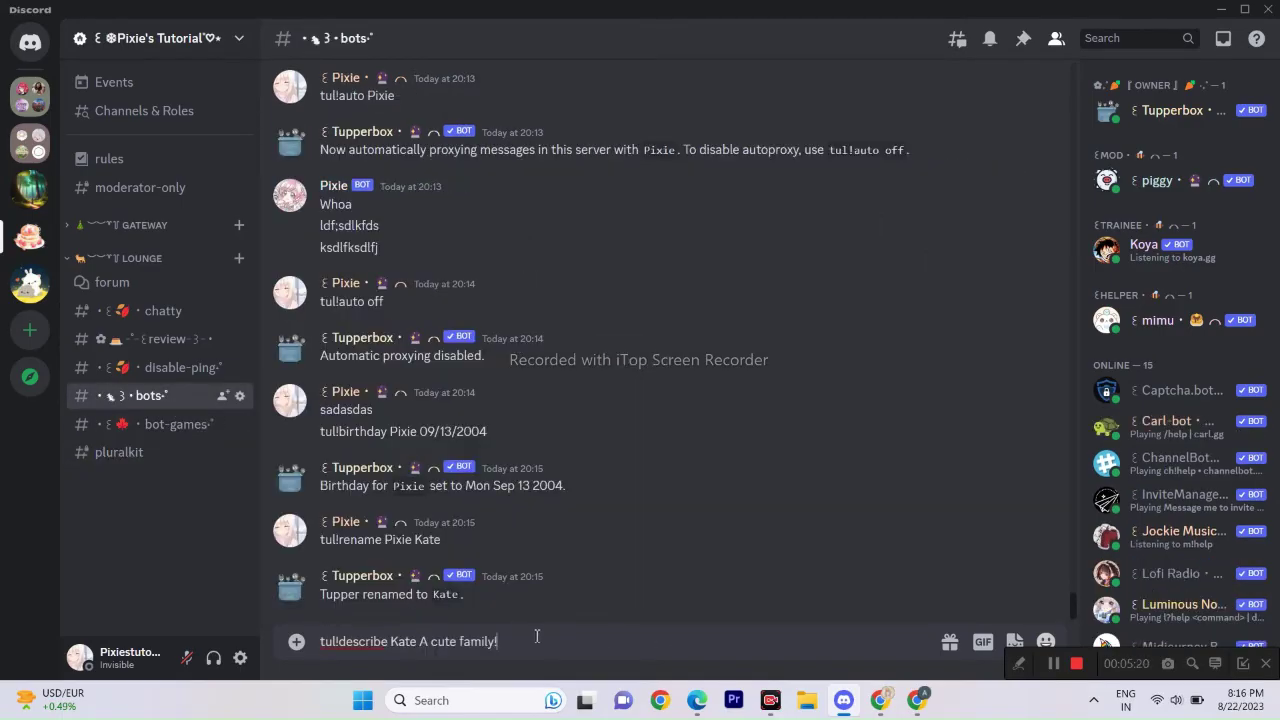
key(Return)
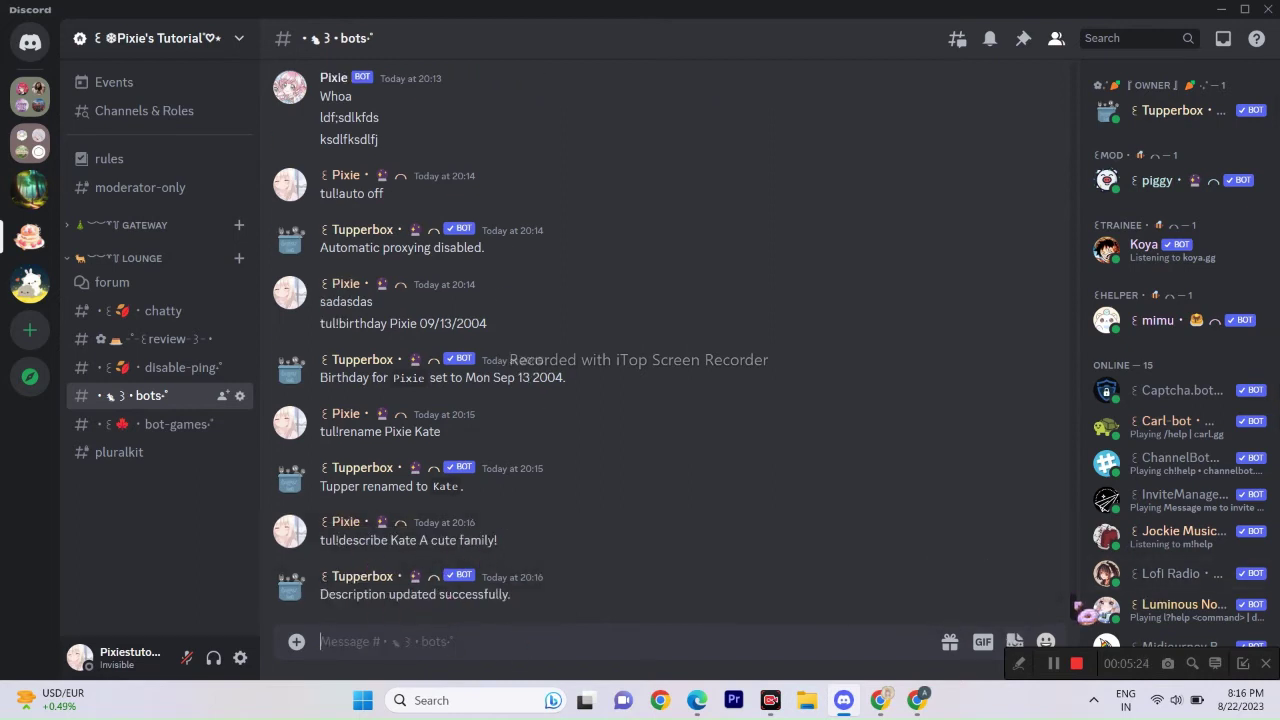
Send the tul!show command in the bots channel, copied from the earlier command list.
drag(1085, 612, 1085, 525)
scroll(1085, 525, up, 3)
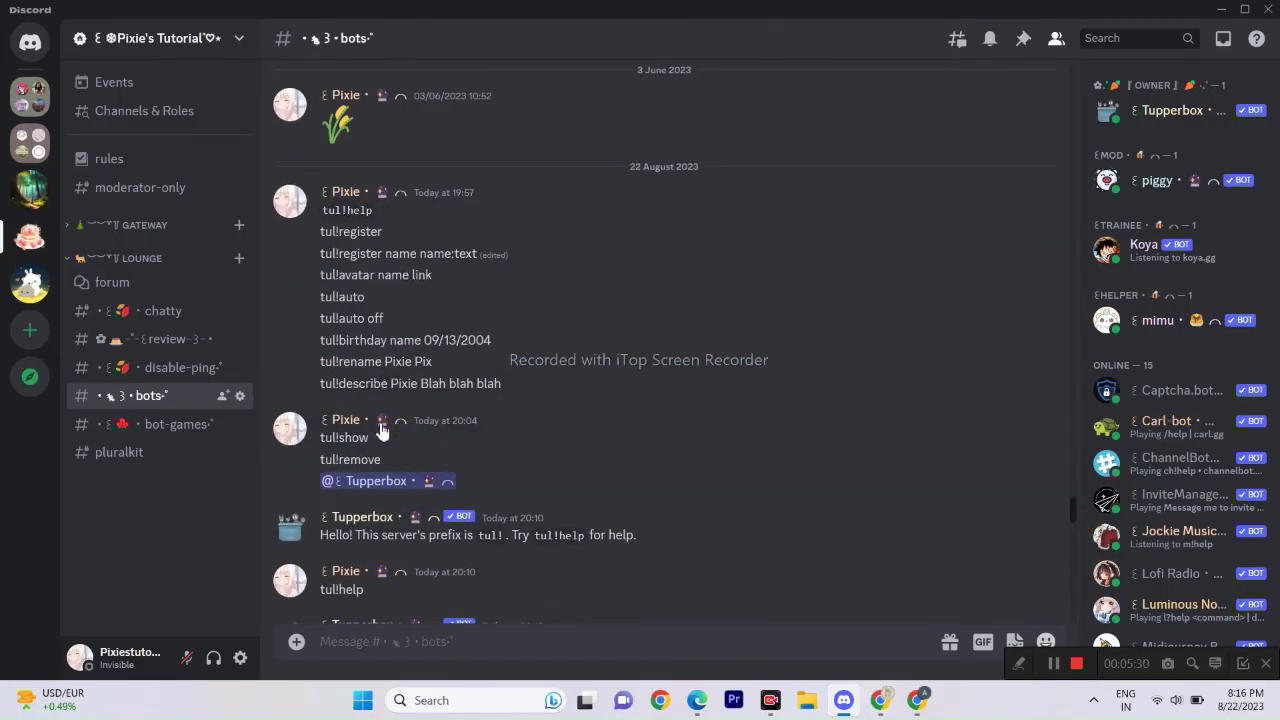
drag(316, 438, 363, 437)
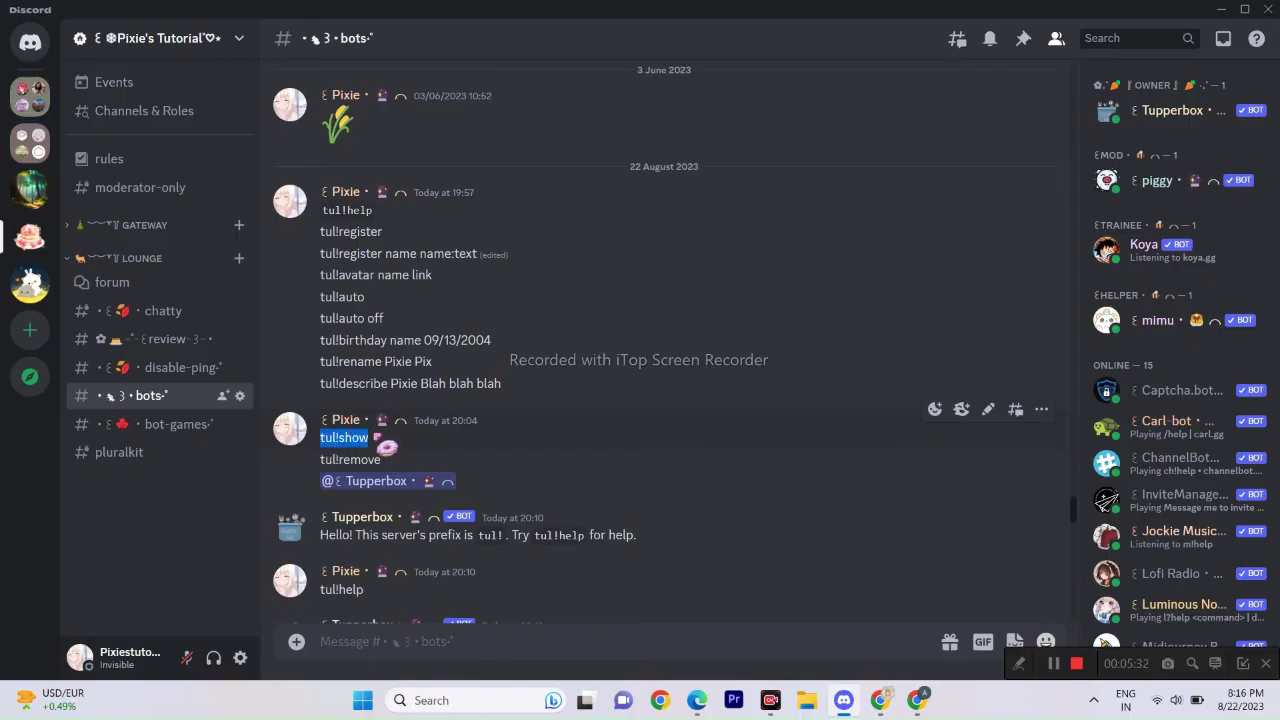
scroll(1085, 525, down, 10)
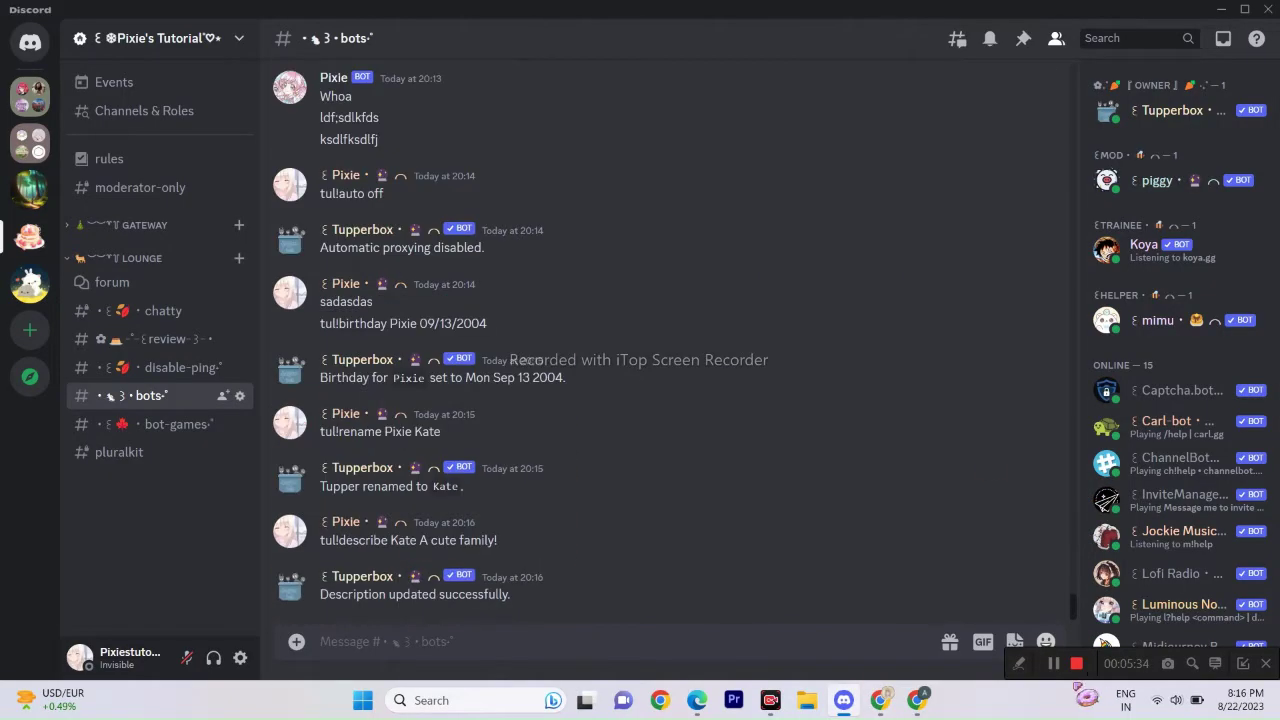
text(tul!show)
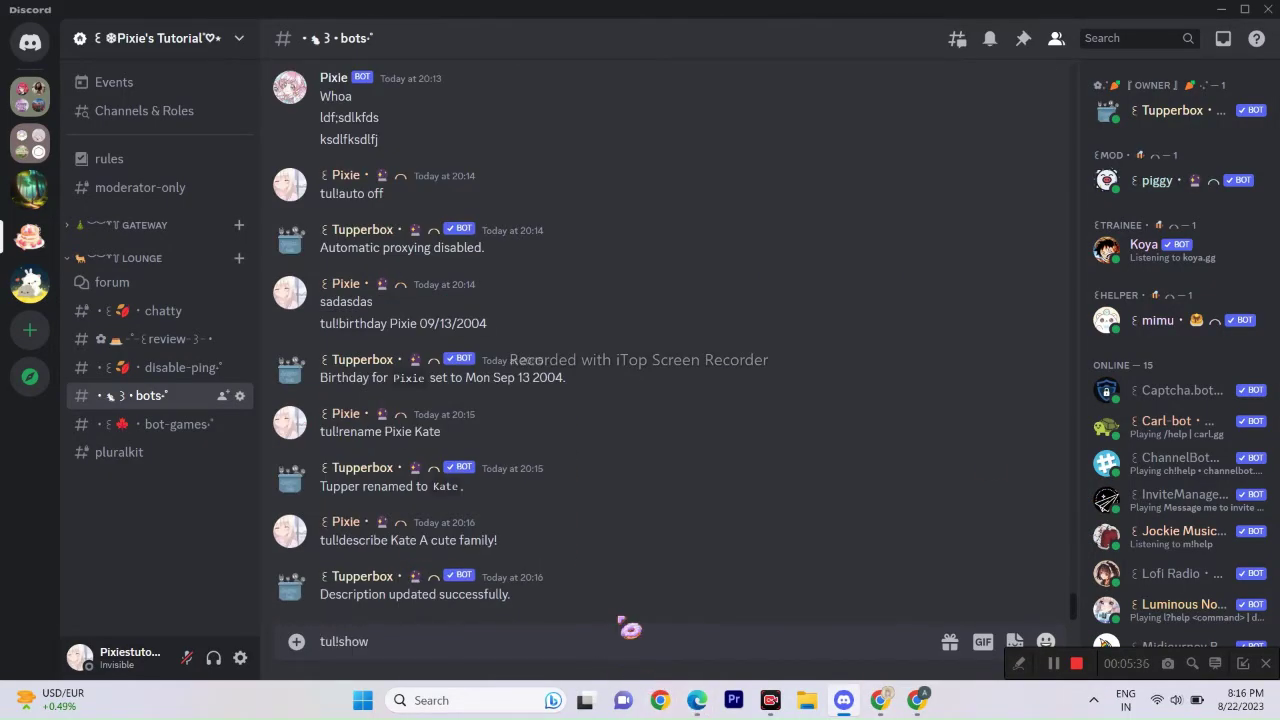
key(Return)
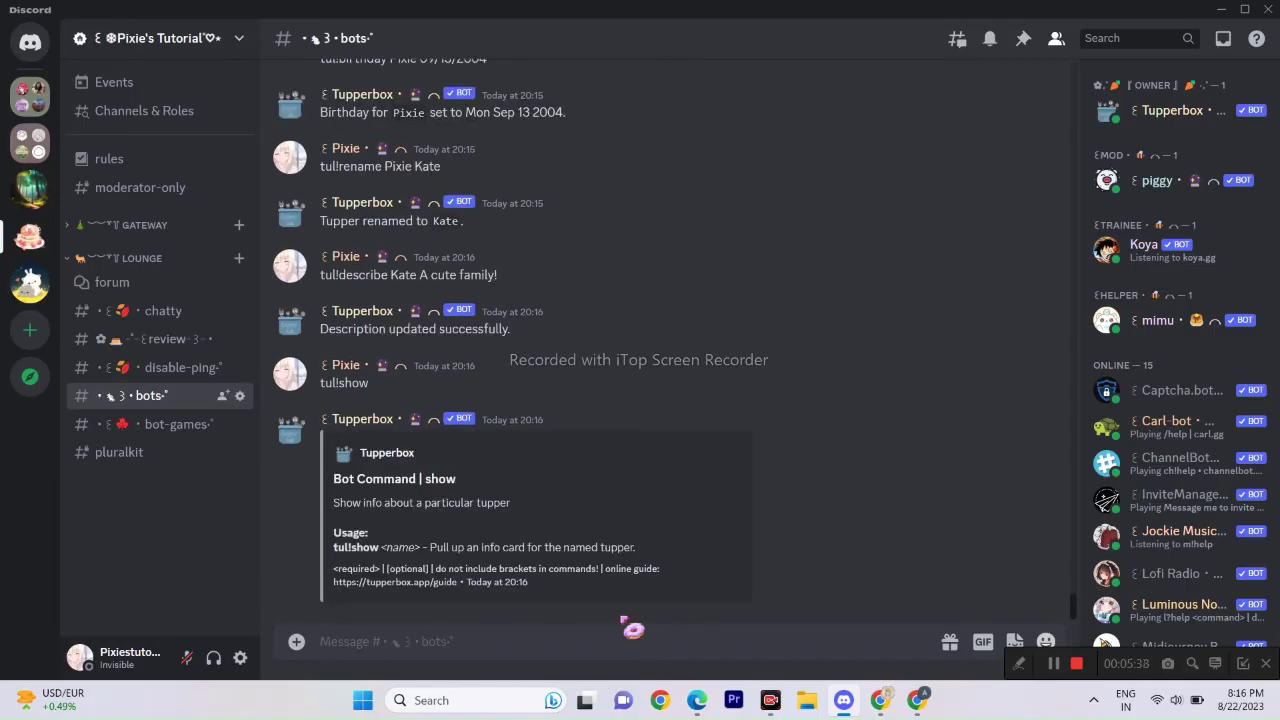
Request the tupper's info card by sending tul!show Kate.
text(tul!show)
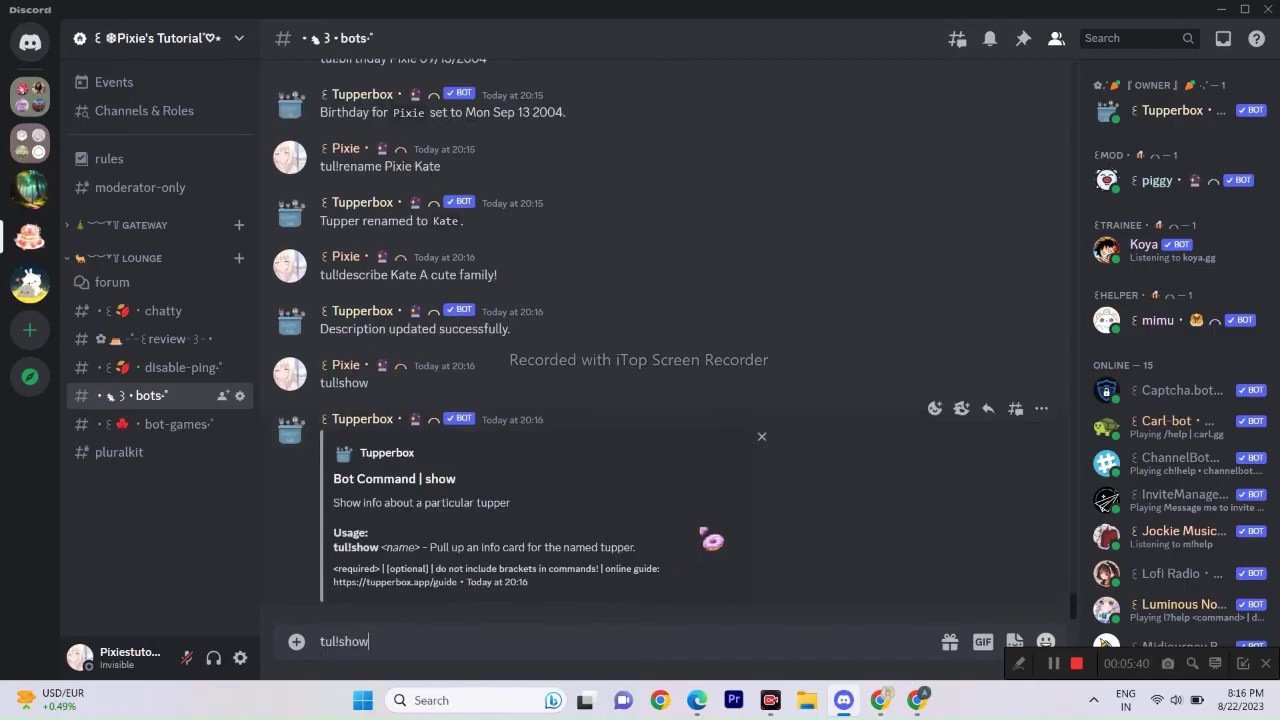
text(Ka)
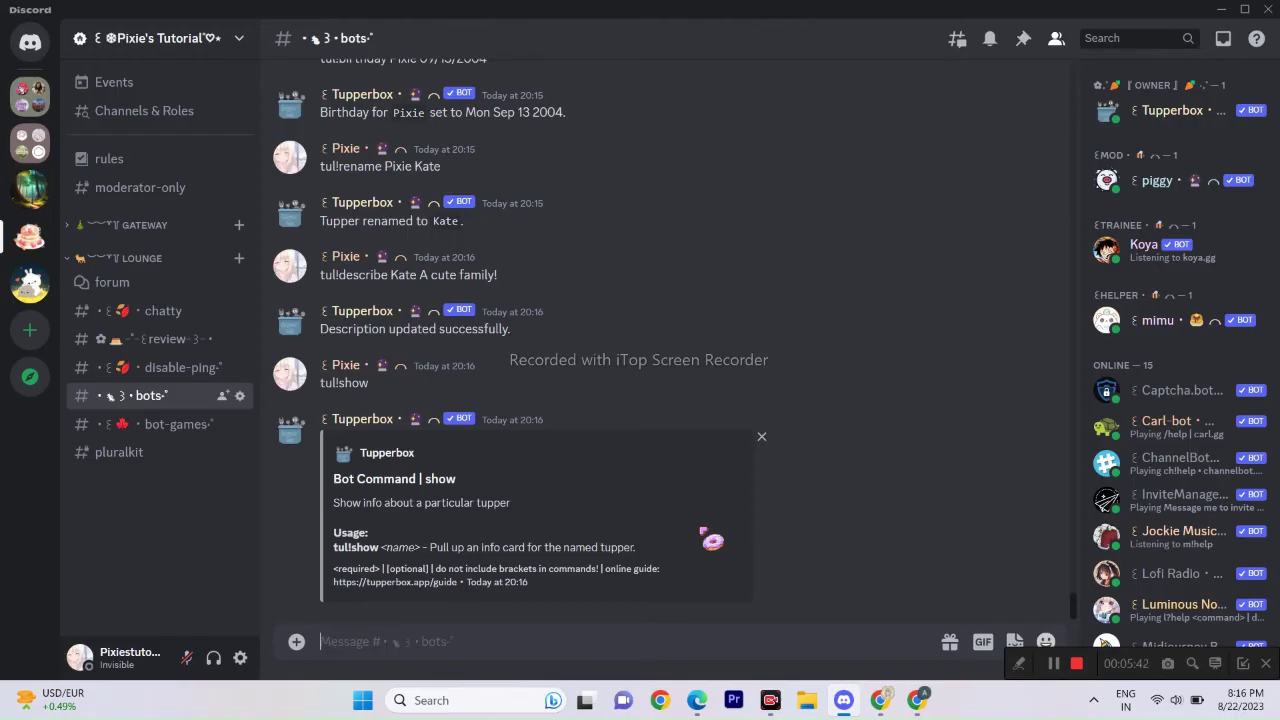
text(te)
key(Return)
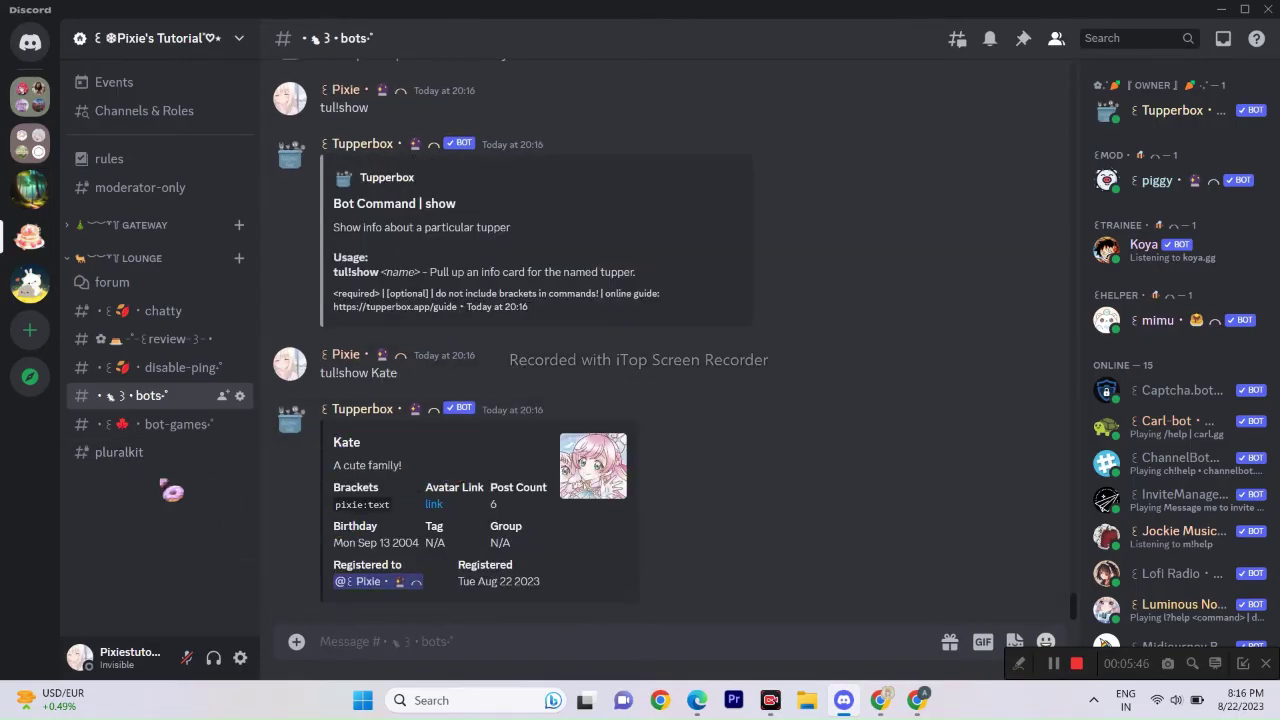
Compare the PluralKit system card in the pluralkit channel with Kate's Tupperbox card in the bots channel, viewing their images.
click(119, 452)
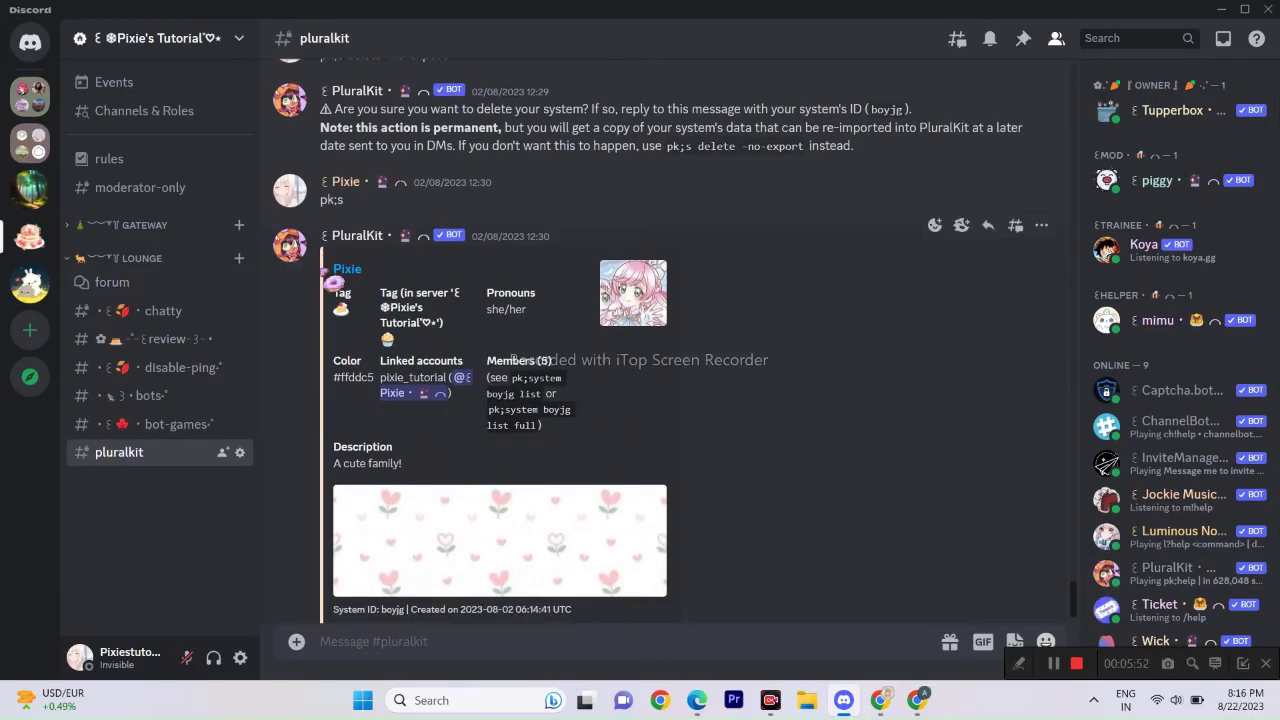
click(612, 568)
click(729, 473)
click(633, 322)
click(868, 430)
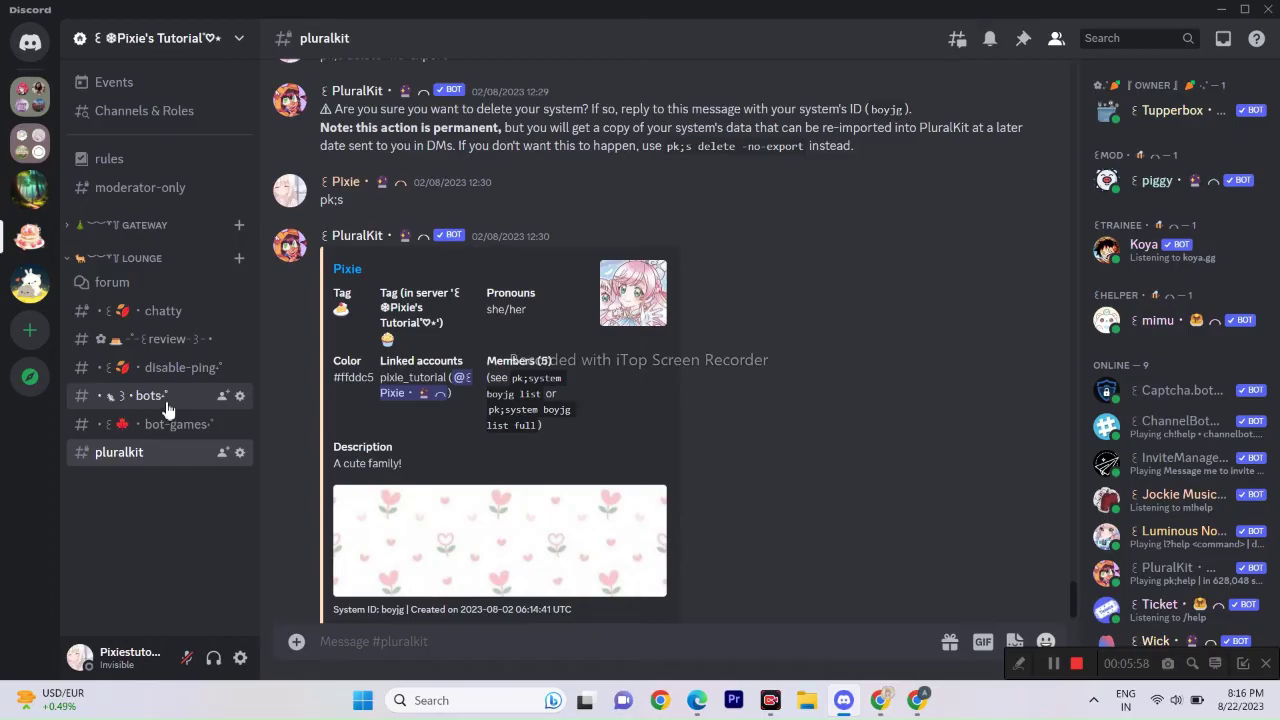
click(166, 404)
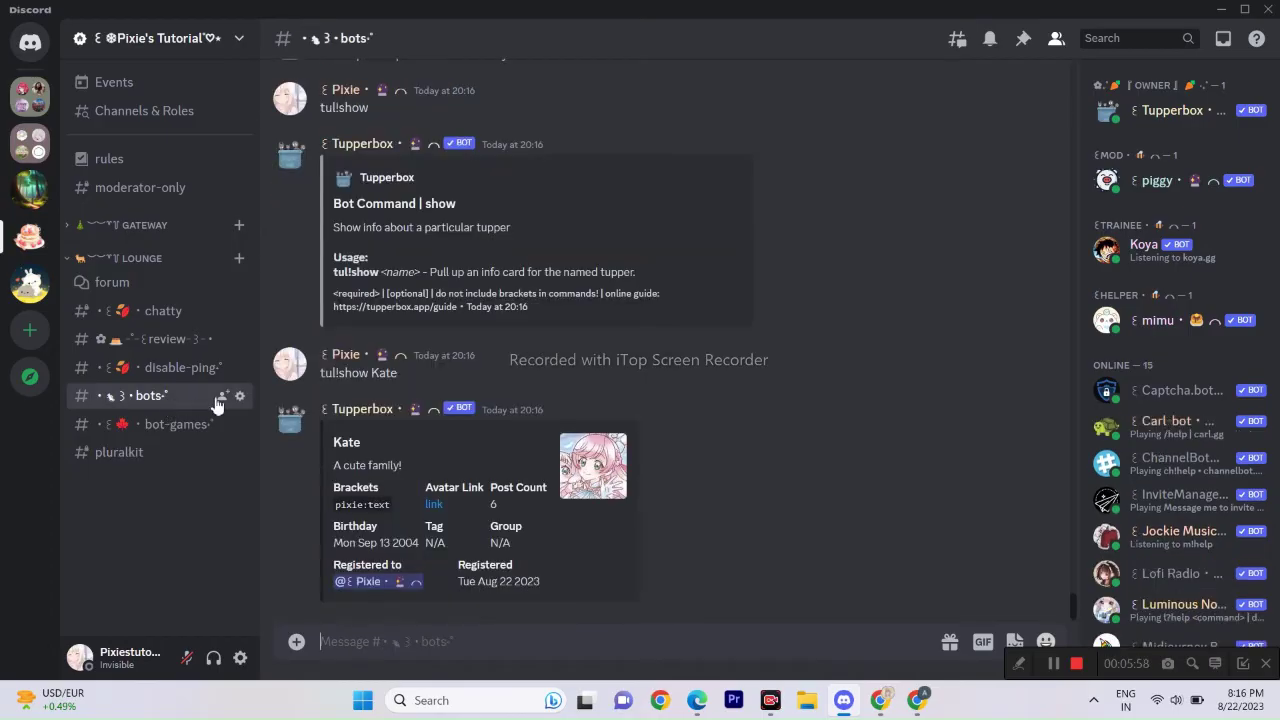
click(593, 488)
click(703, 521)
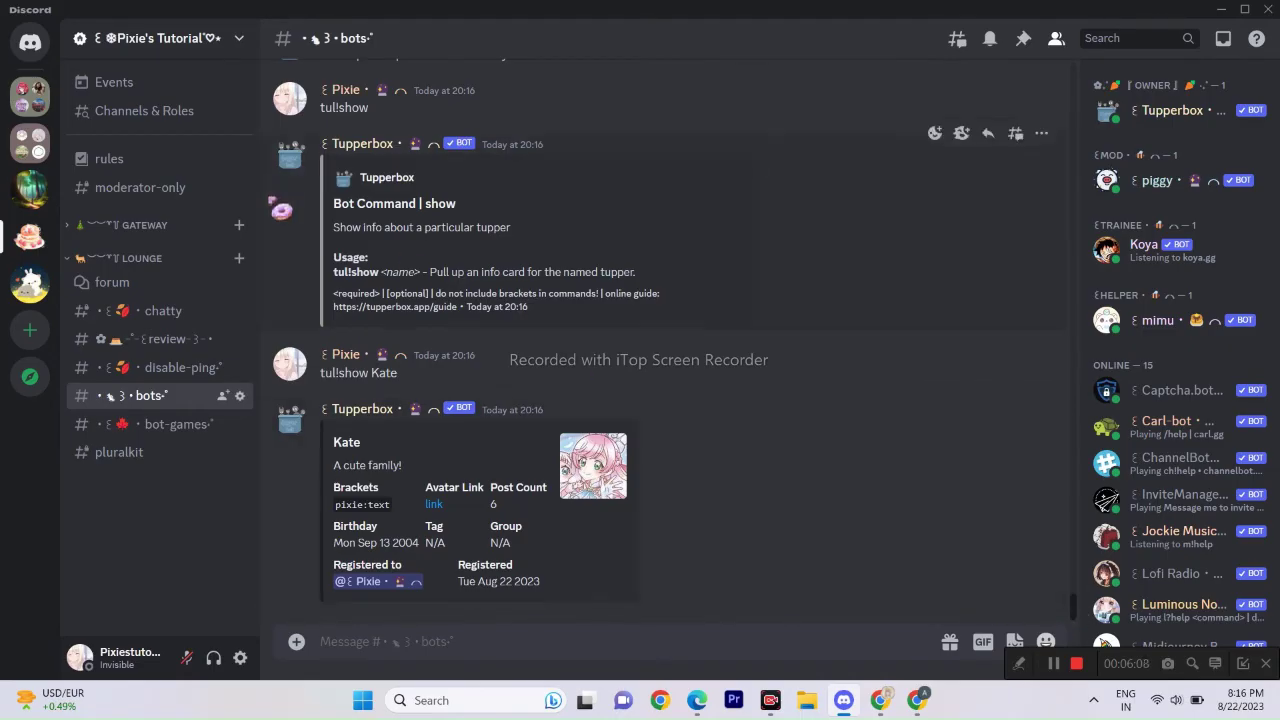
Delete the Kate tupper by reusing the tul!show Kate message with "show" replaced by "remove" and sending it.
drag(407, 386, 329, 376)
key(ctrl+c)
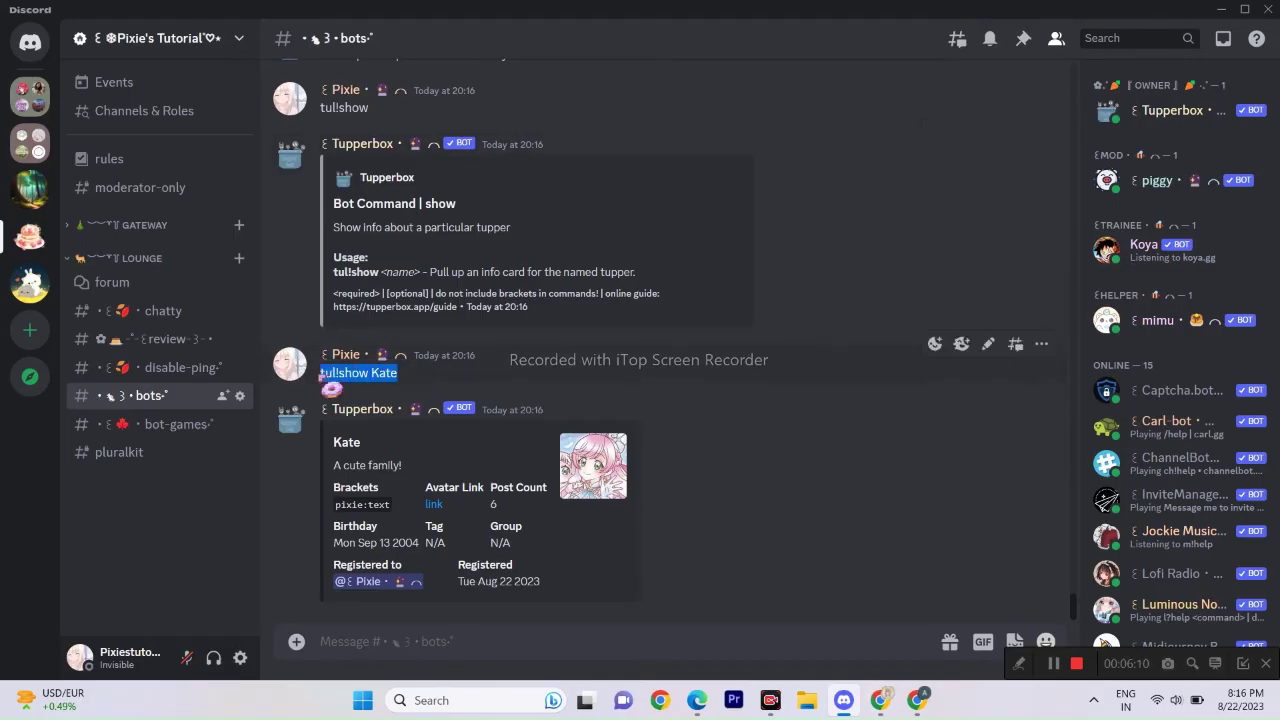
click(485, 641)
key(ctrl+v)
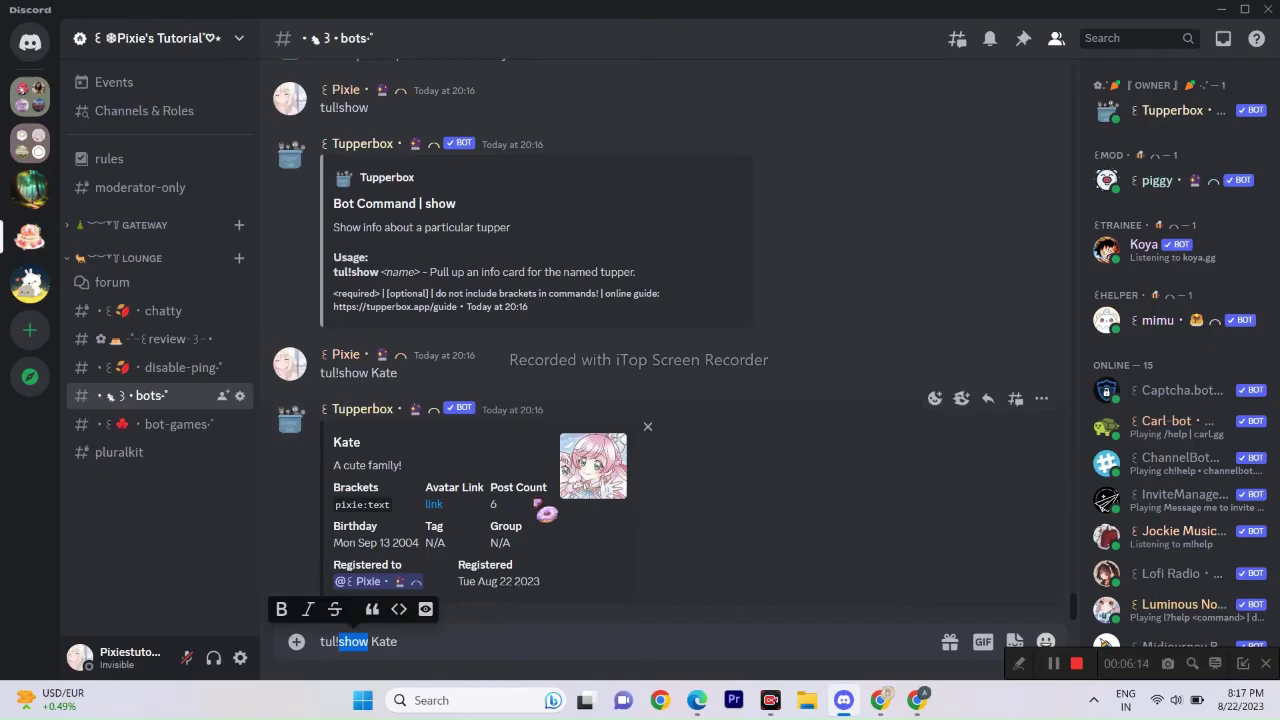
text(remo)
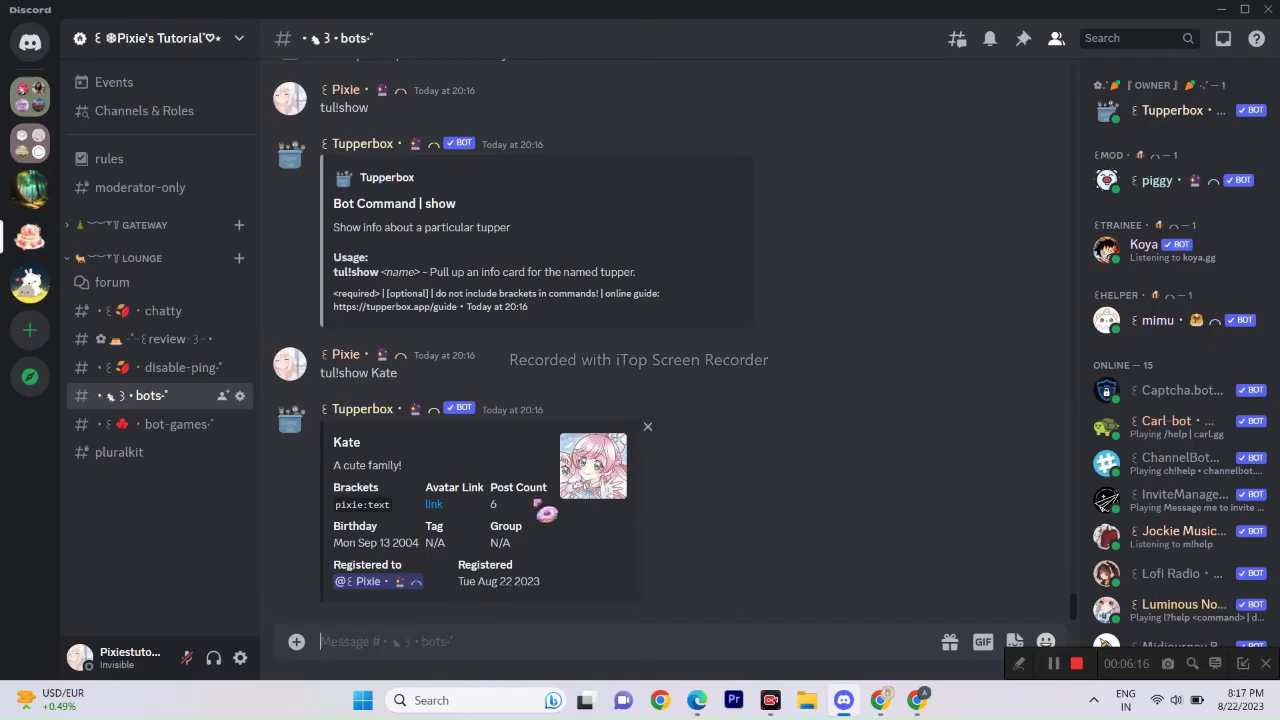
key(Return)
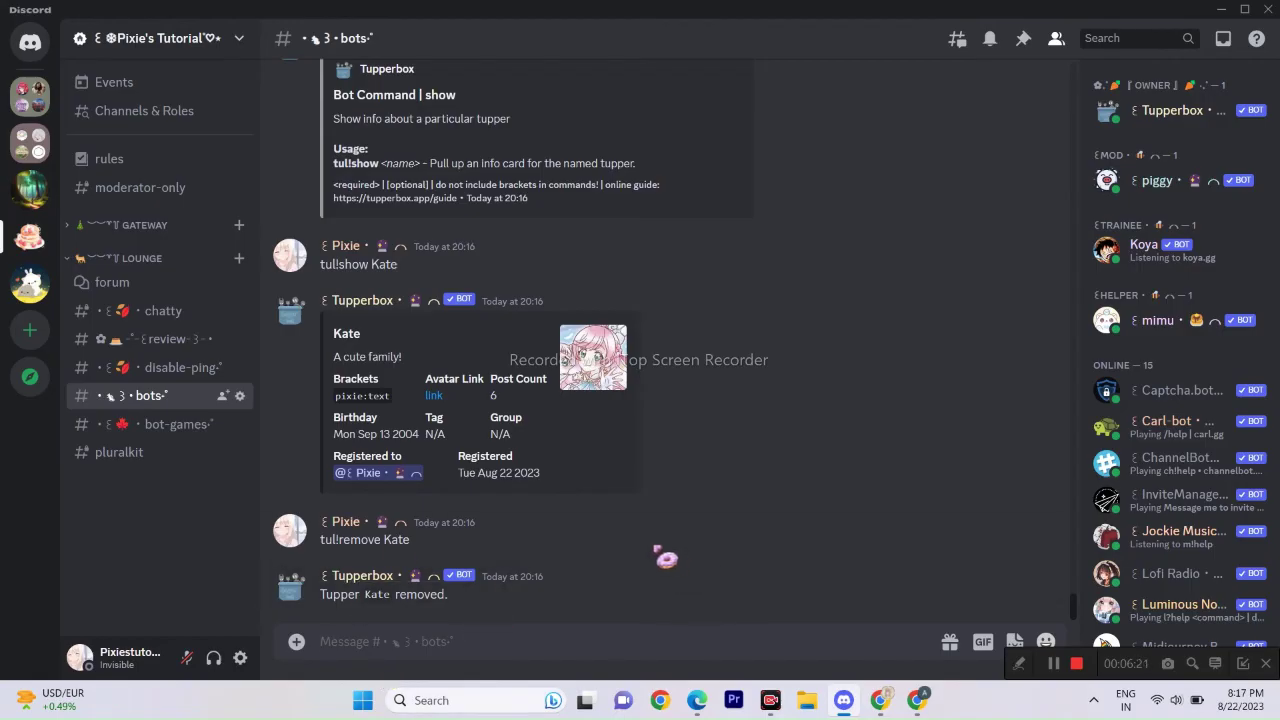
Switch to the Pixie's Cottage server, look over its channel list, and view the announcement image in the mail channel.
click(30, 237)
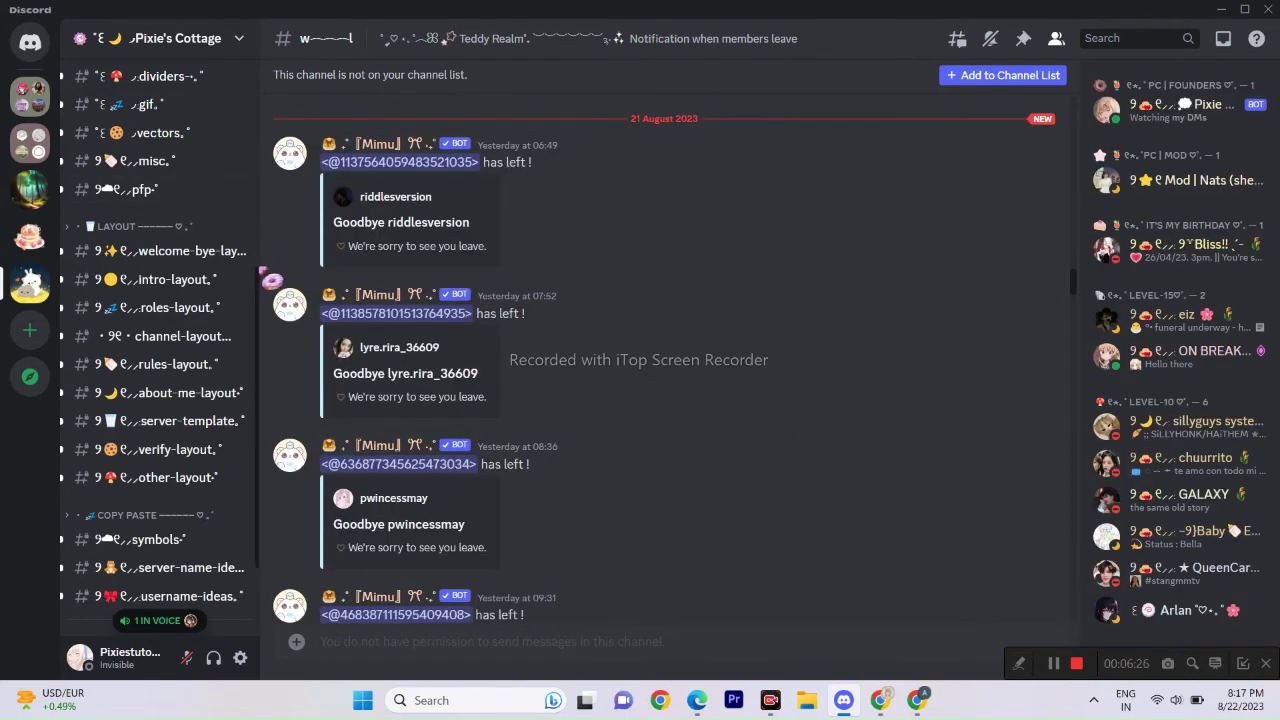
scroll(260, 275, up, 3)
scroll(255, 151, up, 4)
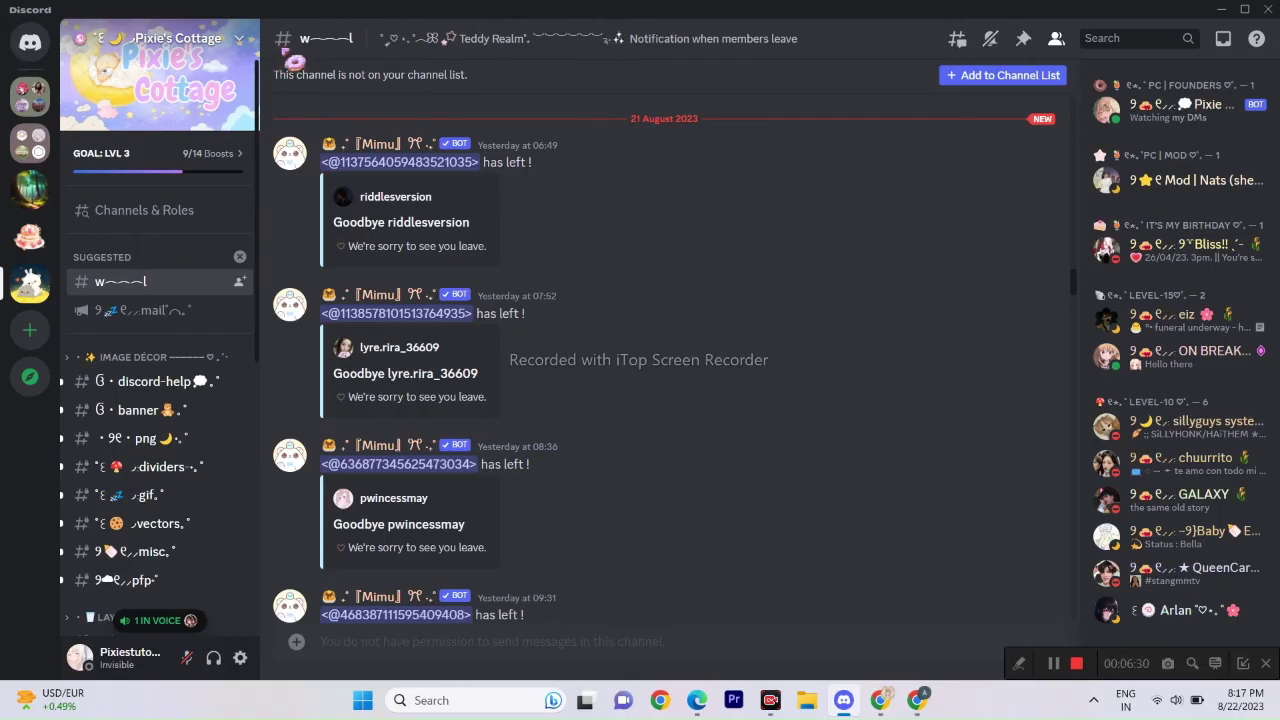
scroll(200, 200, down, 3)
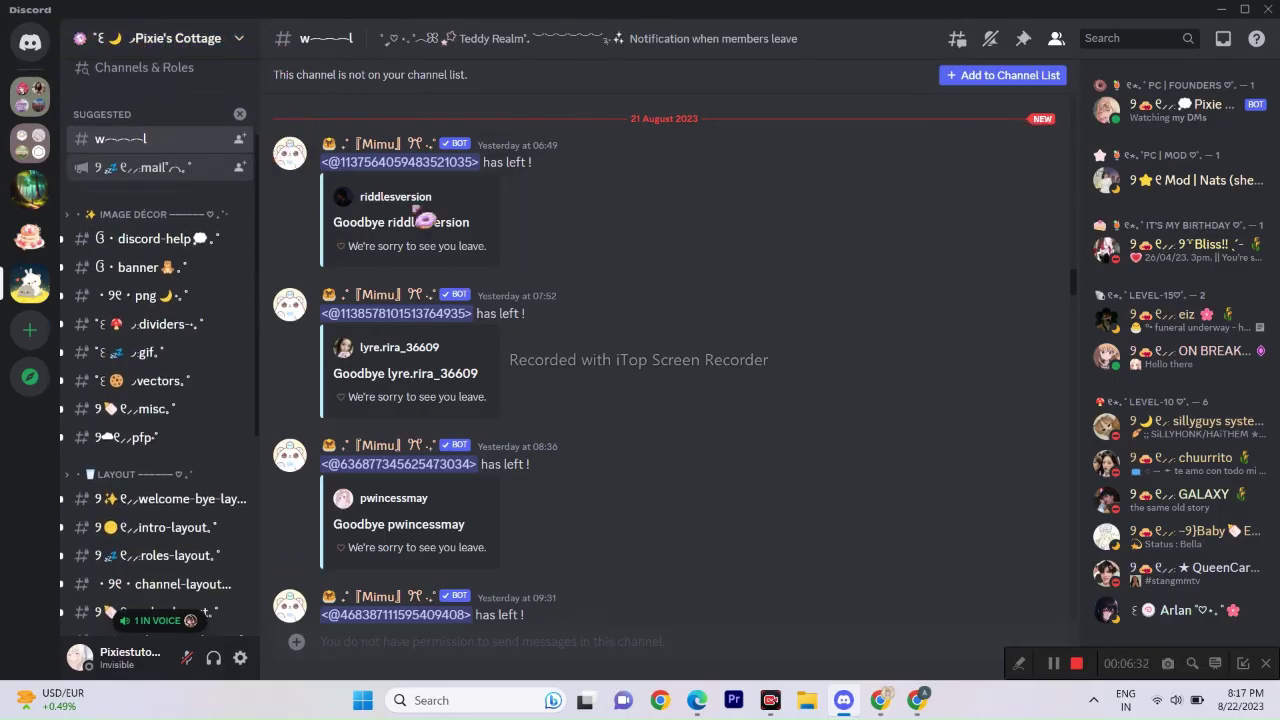
click(200, 166)
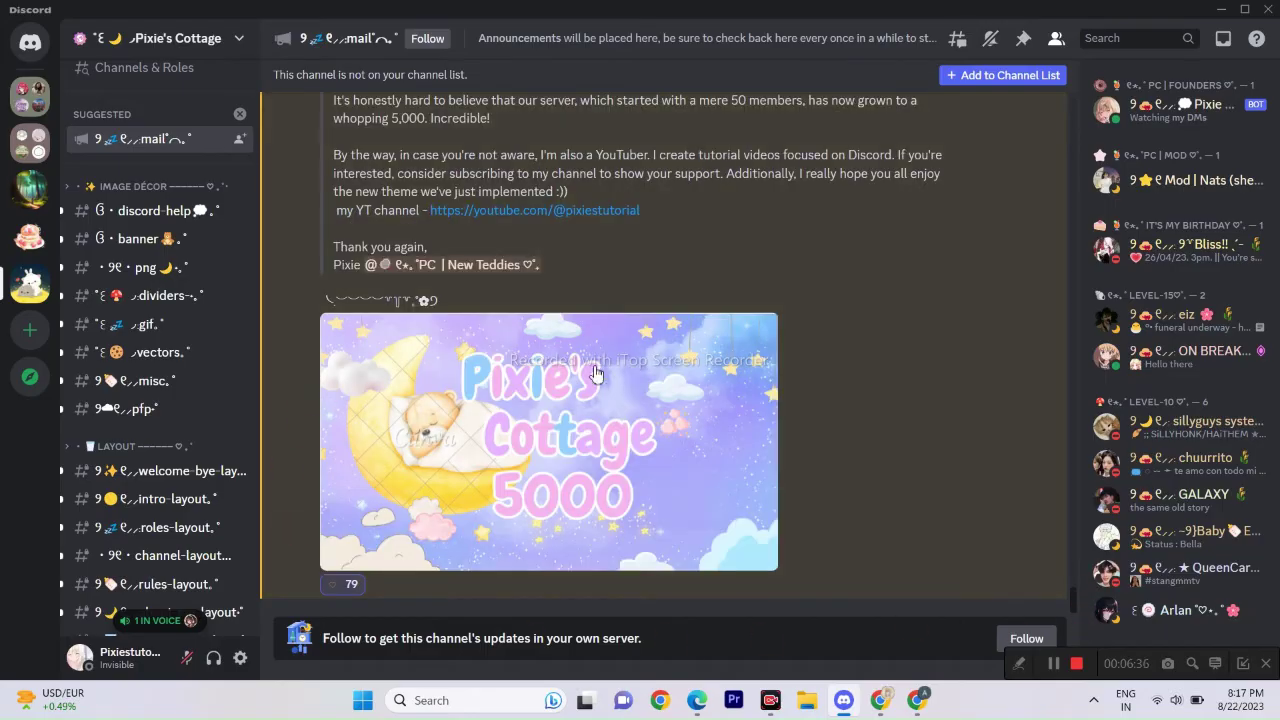
click(640, 524)
click(814, 617)
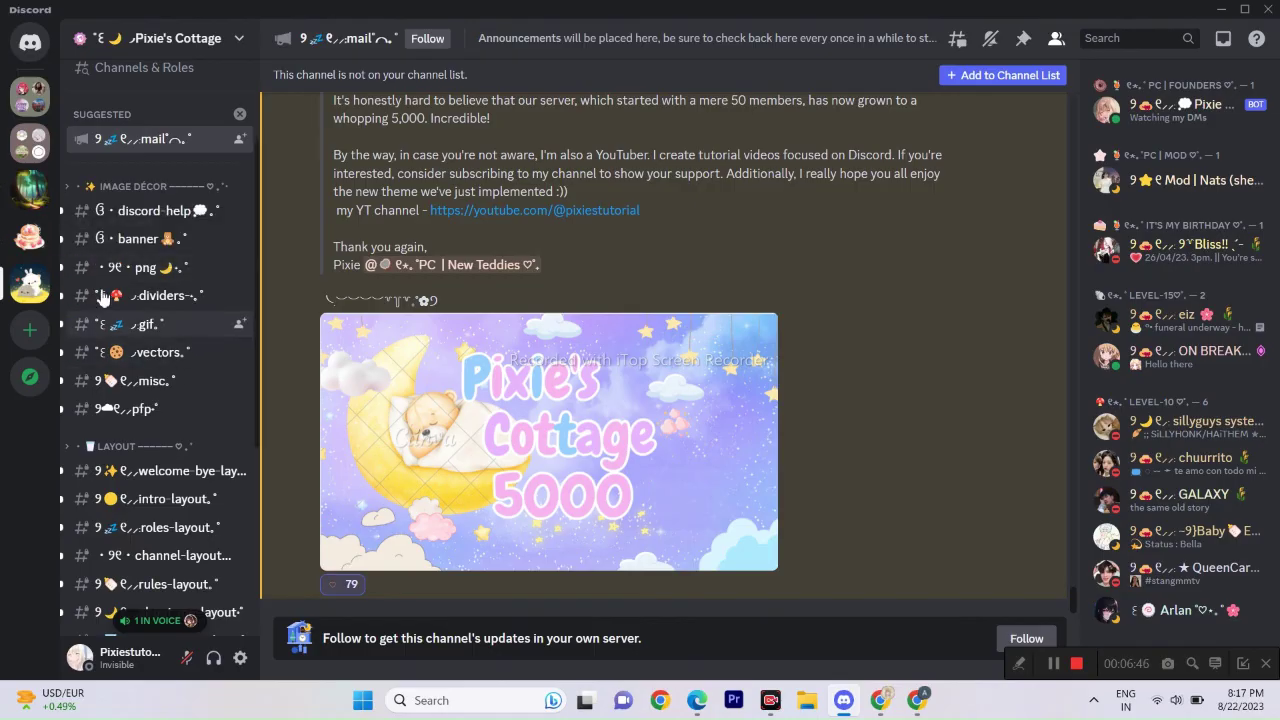
Browse the banner, png and welcome-bye-layout channels of Pixie's Cottage, and return to the Pixie's Tutorial server.
click(162, 240)
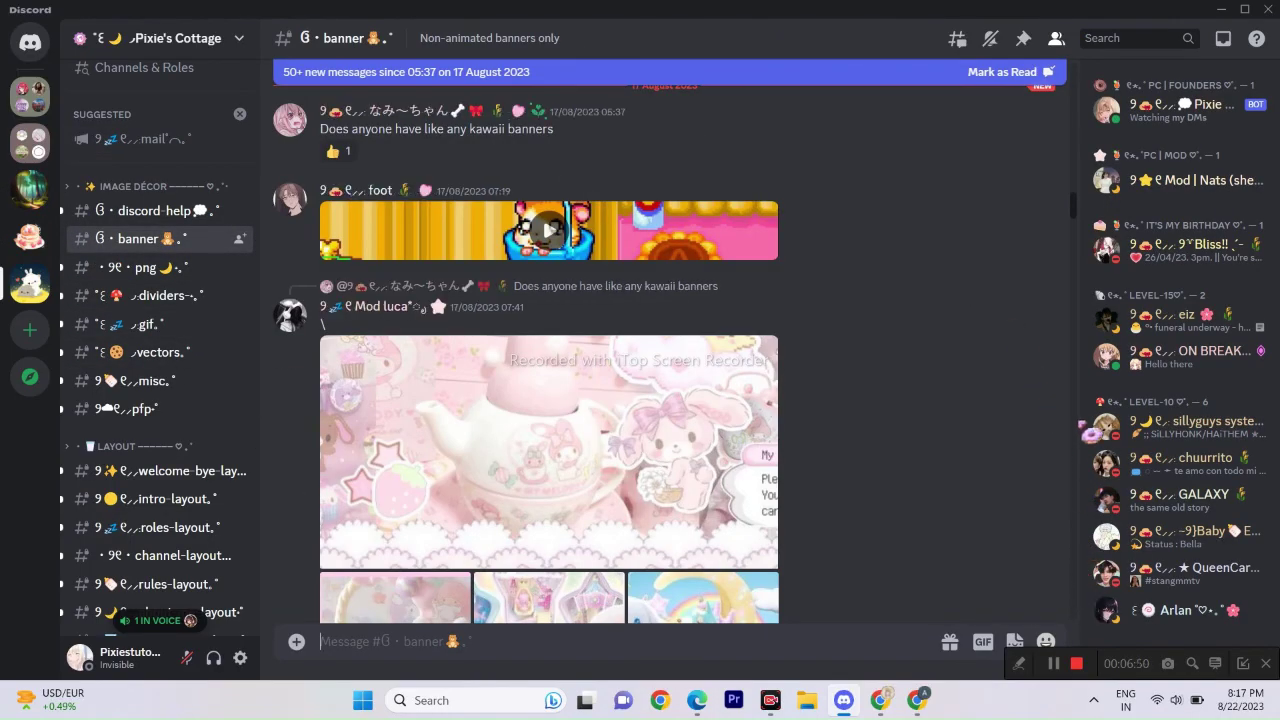
drag(1078, 218, 1078, 290)
click(181, 279)
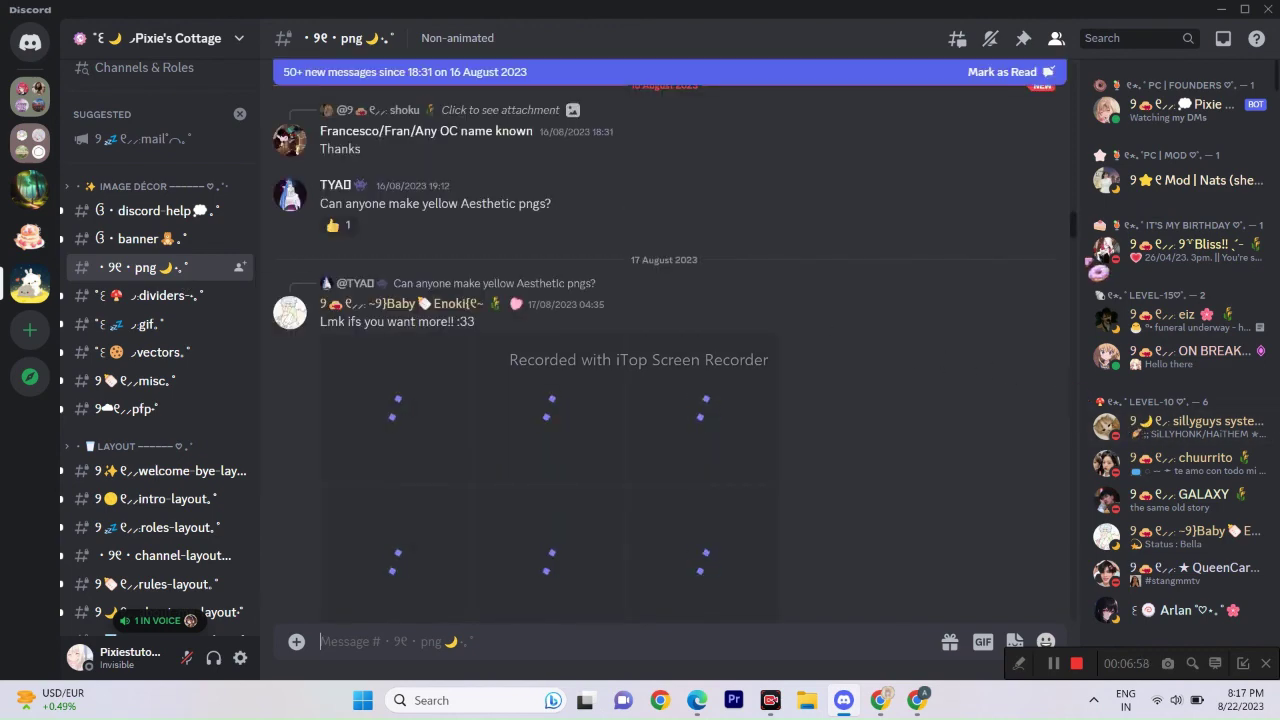
drag(1090, 256, 1095, 372)
click(160, 470)
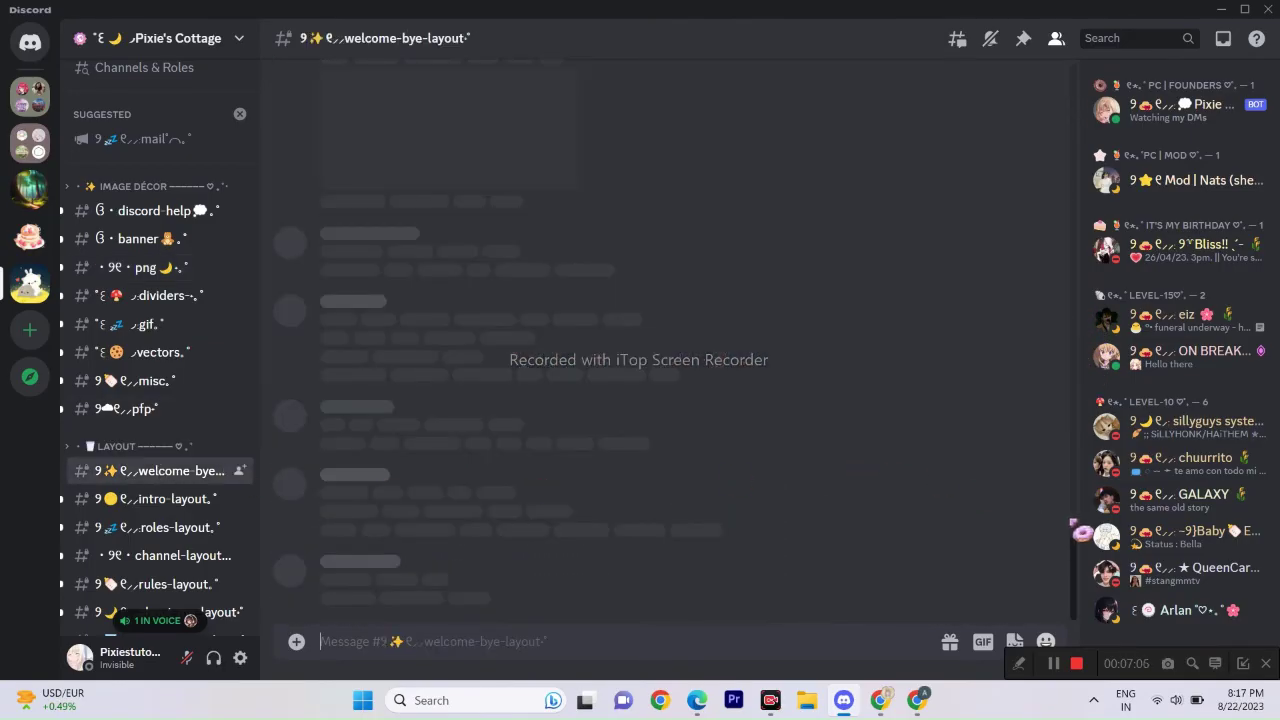
drag(1097, 333, 1086, 373)
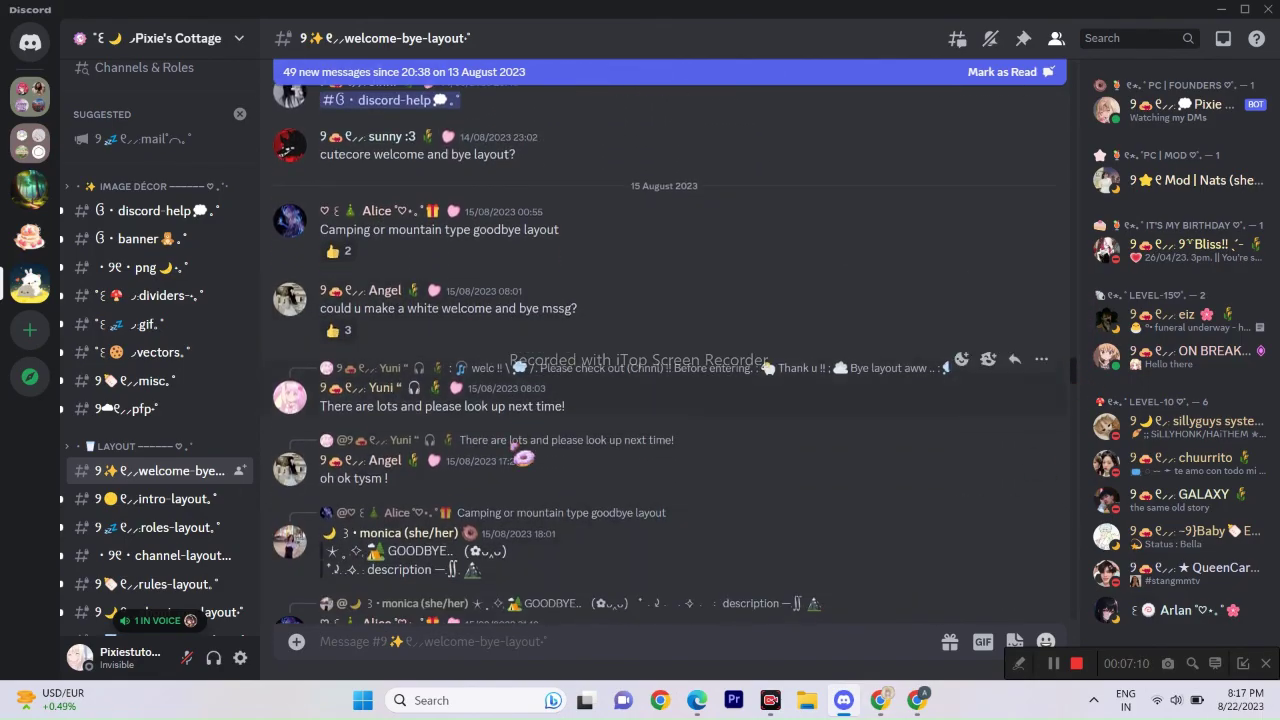
click(28, 238)
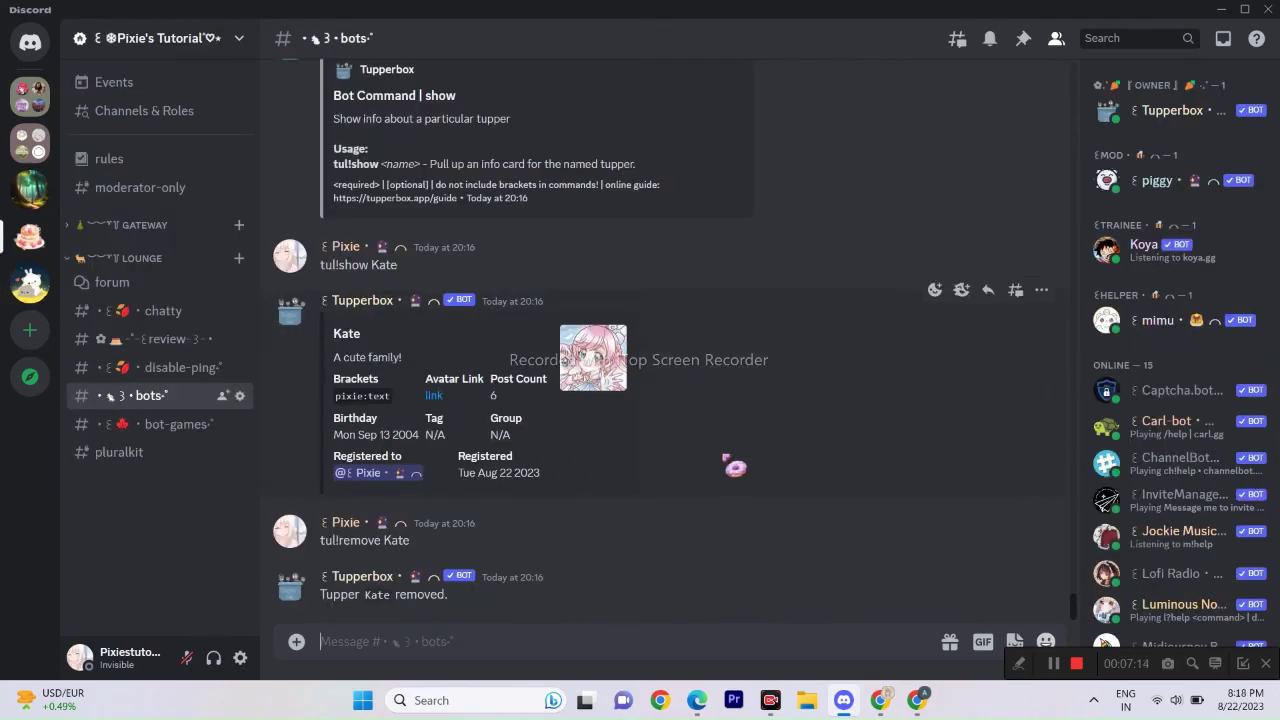